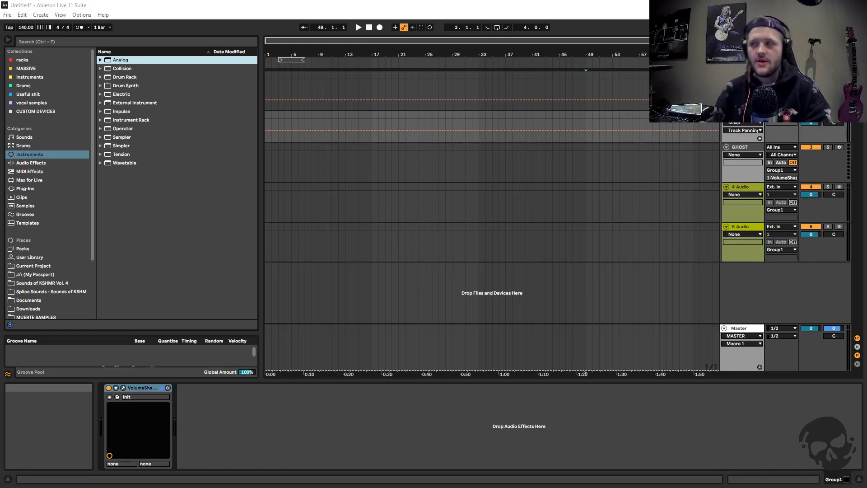
{"action": "left_click", "coordinate": [586, 246]}
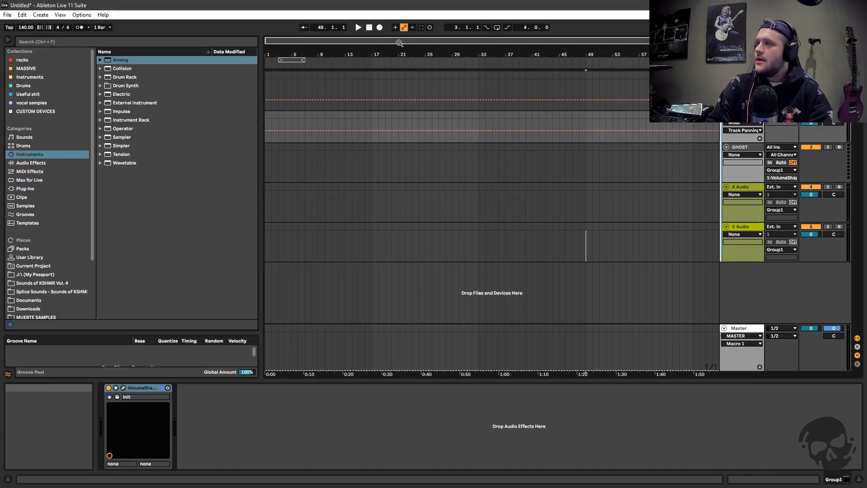
{"action": "left_click_drag", "start_coordinate": [260, 131], "coordinate": [187, 131]}
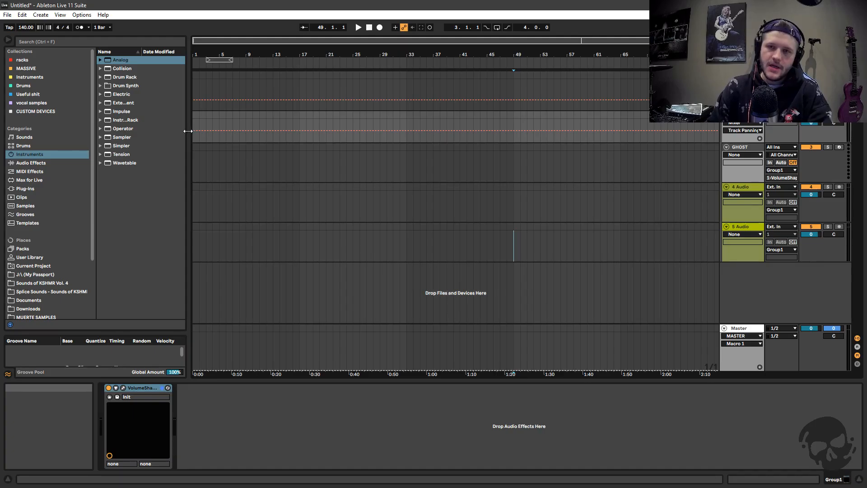
{"action": "left_click", "coordinate": [742, 75]}
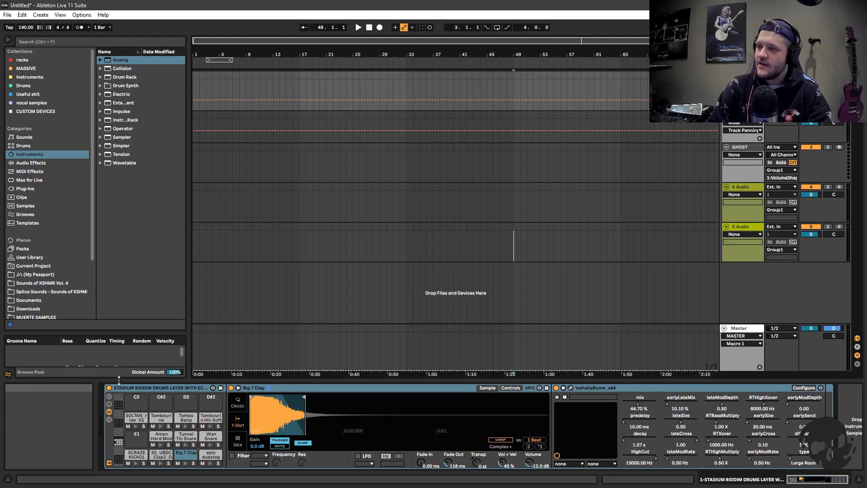
{"action": "left_click", "coordinate": [742, 115]}
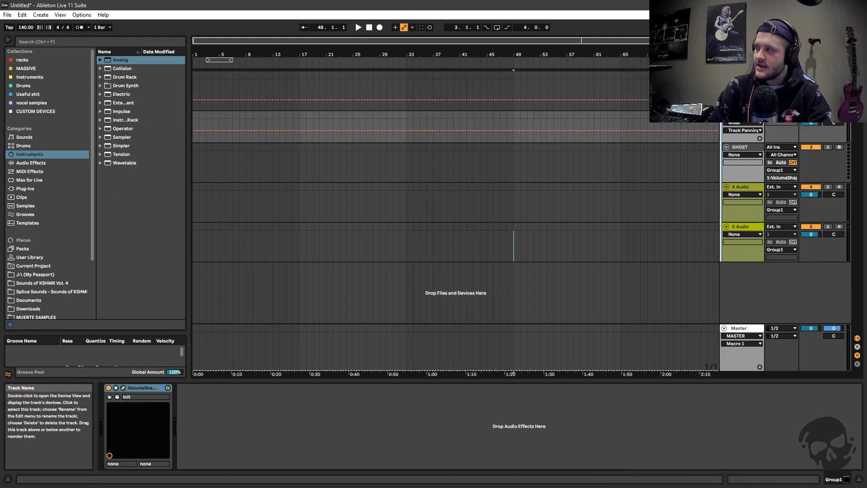
{"action": "left_click", "coordinate": [742, 75]}
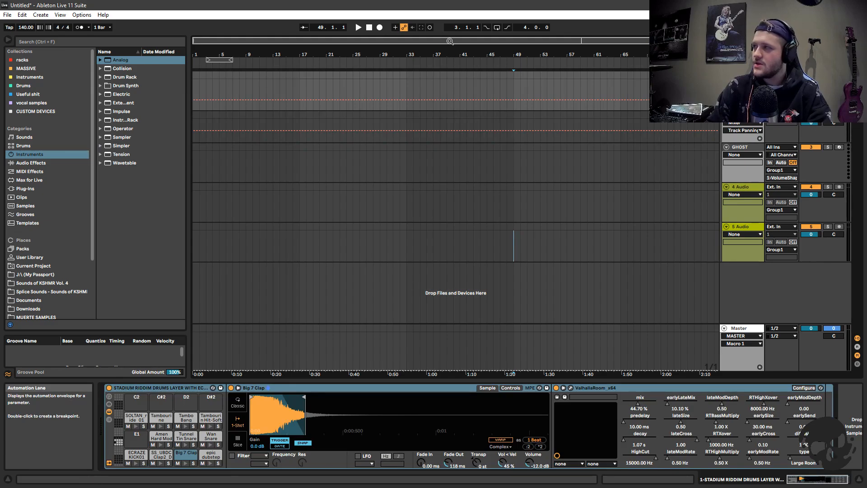
{"action": "left_click_drag", "start_coordinate": [450, 41], "coordinate": [450, 59]}
Place the KSHMR_Psy_Bass_14_D# and KSHMR_Psy_Bass_12_D# samples from the Splice Sounds folder on the 4 Audio track at bars 28 and 29
{"action": "left_click", "coordinate": [744, 185]}
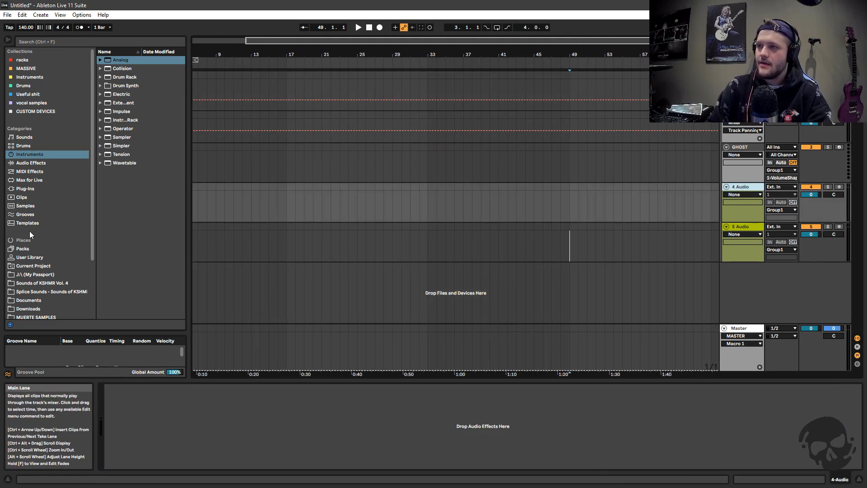
{"action": "left_click", "coordinate": [68, 291]}
{"action": "left_click_drag", "start_coordinate": [189, 199], "coordinate": [279, 199]}
{"action": "left_click_drag", "start_coordinate": [167, 149], "coordinate": [475, 204]}
{"action": "left_click", "coordinate": [202, 168]}
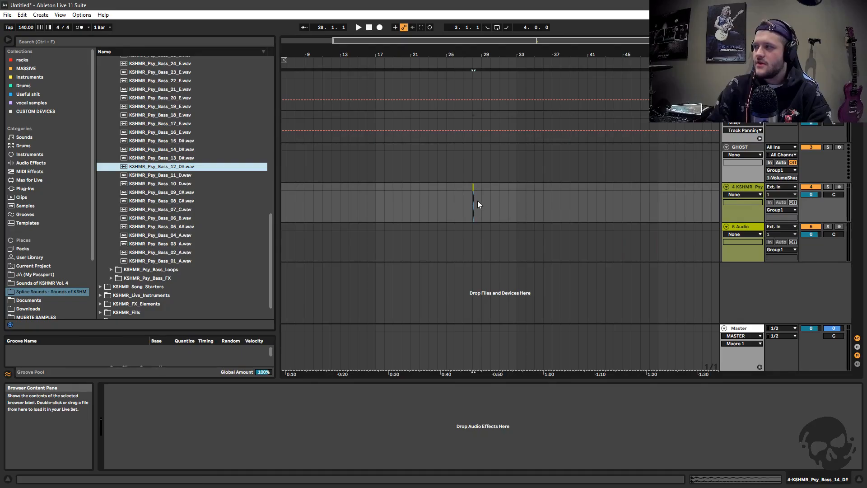
{"action": "left_click_drag", "start_coordinate": [491, 207], "coordinate": [484, 206]}
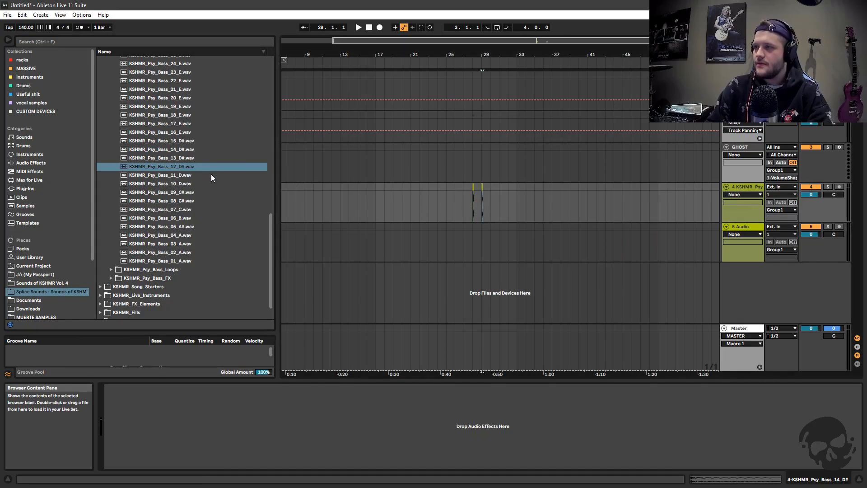
From the KSHMR_Synth_Loops folder, place loops 34 and 28 on the fifth track at bars 31 and 43, and loop 30 on the fourth at bar 37
{"action": "left_click_drag", "start_coordinate": [272, 250], "coordinate": [275, 136]}
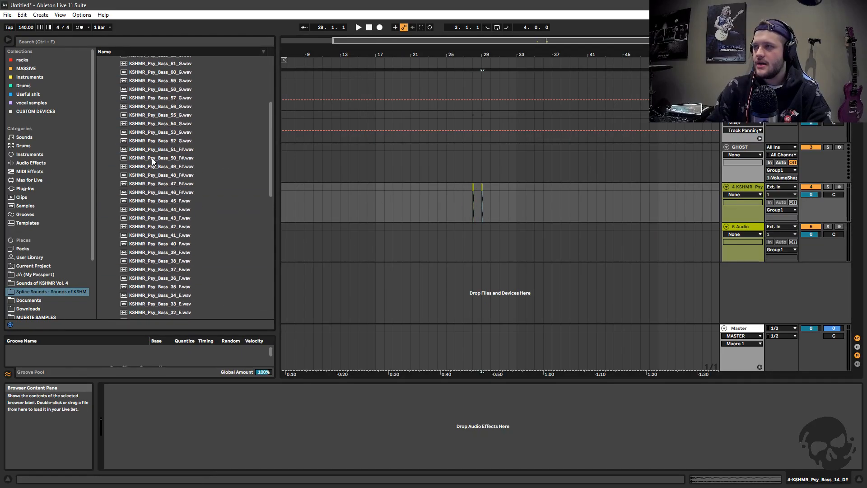
{"action": "scroll", "coordinate": [151, 158], "scroll_direction": "up", "scroll_amount": 5}
{"action": "left_click", "coordinate": [111, 137]}
{"action": "left_click", "coordinate": [106, 120]}
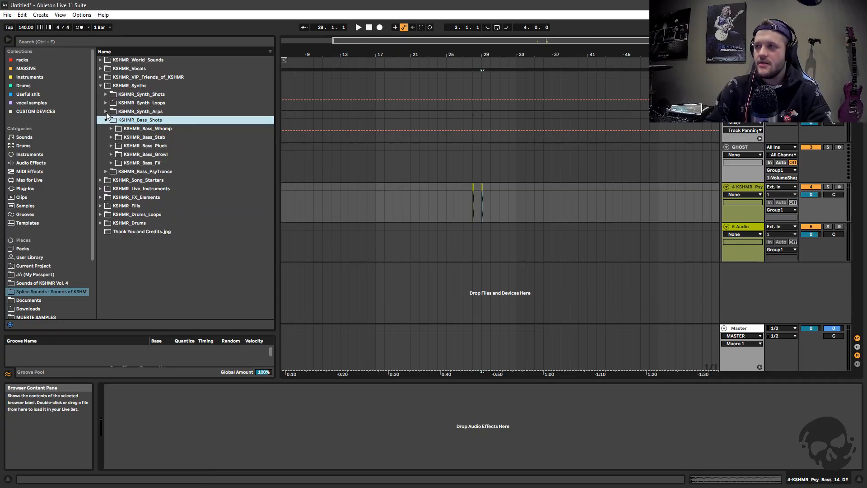
{"action": "left_click", "coordinate": [106, 102]}
{"action": "left_click_drag", "start_coordinate": [165, 197], "coordinate": [501, 230]}
{"action": "left_click_drag", "start_coordinate": [164, 231], "coordinate": [558, 198]}
{"action": "left_click", "coordinate": [190, 249]}
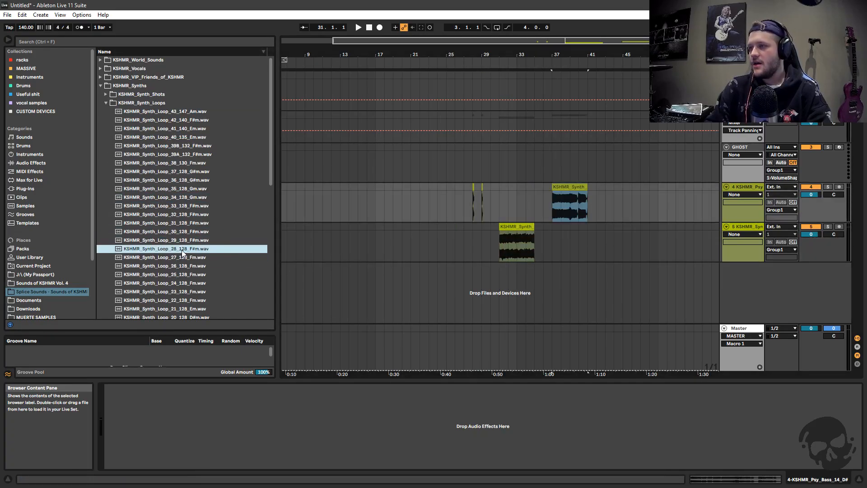
{"action": "left_click_drag", "start_coordinate": [183, 253], "coordinate": [589, 244]}
{"action": "left_click", "coordinate": [592, 244]}
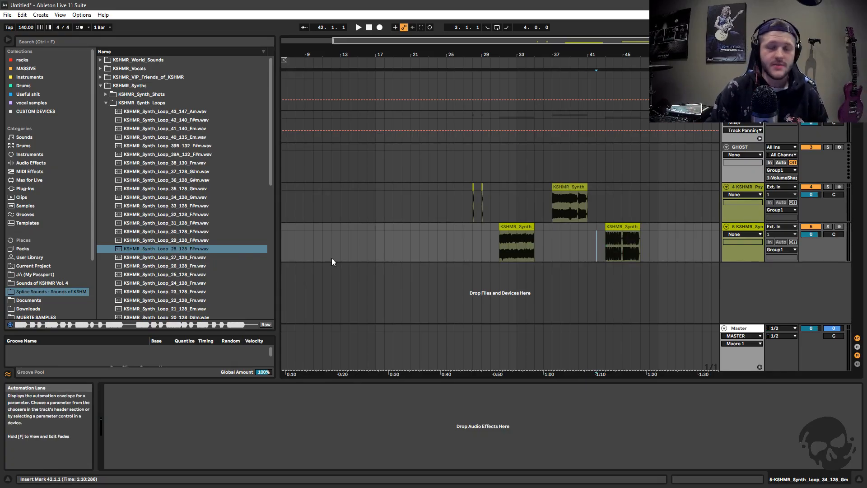
Rename the group track containing the audio tracks to "bass group which is sick"
{"action": "left_click", "coordinate": [738, 187]}
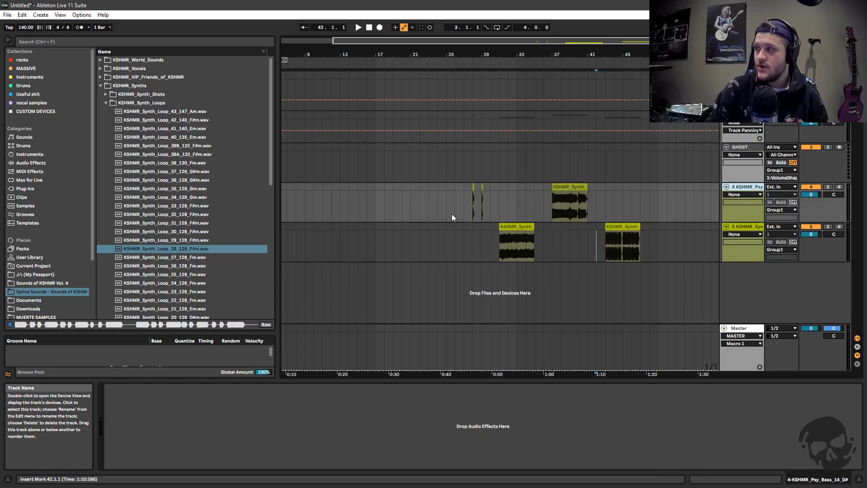
{"action": "left_click", "coordinate": [736, 131]}
{"action": "right_click", "coordinate": [737, 131]}
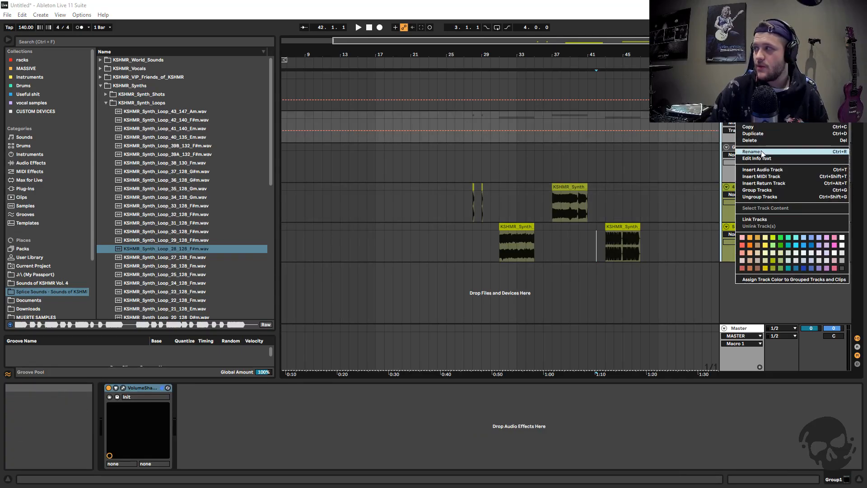
{"action": "left_click", "coordinate": [762, 152]}
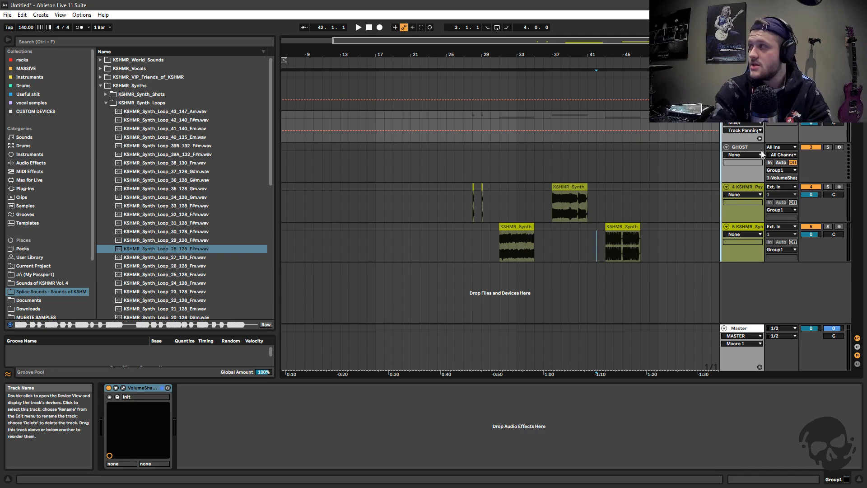
{"action": "type", "text": "bass group which is sick"}
{"action": "key", "text": "Return"}
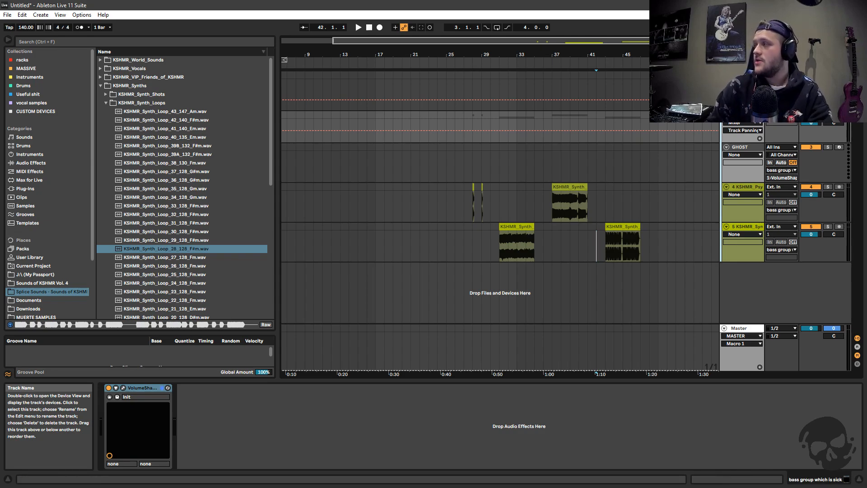
Save the renamed bass group track with all its contents to the User Library and select the saved file there
{"action": "left_click", "coordinate": [35, 257]}
{"action": "left_click", "coordinate": [386, 290]}
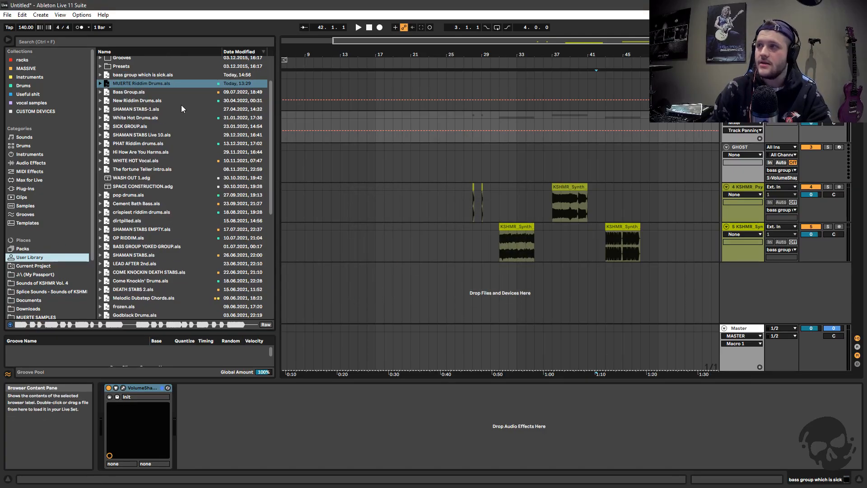
{"action": "scroll", "coordinate": [181, 108], "scroll_direction": "up", "scroll_amount": 1}
{"action": "left_click", "coordinate": [143, 100]}
{"action": "scroll", "coordinate": [144, 102], "scroll_direction": "up", "scroll_amount": 1}
Delete the bass group from the arrangement and load it back from "bass group which is sick.als" in the User Library
{"action": "left_click", "coordinate": [743, 115]}
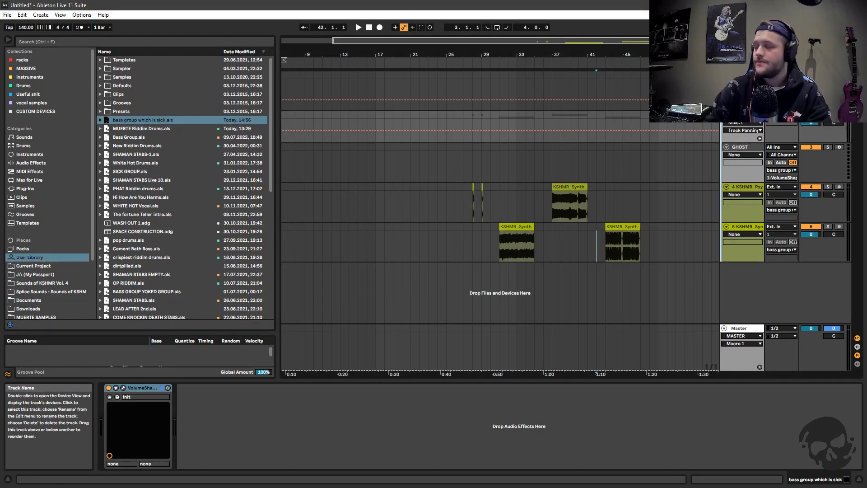
{"action": "key", "text": "Delete"}
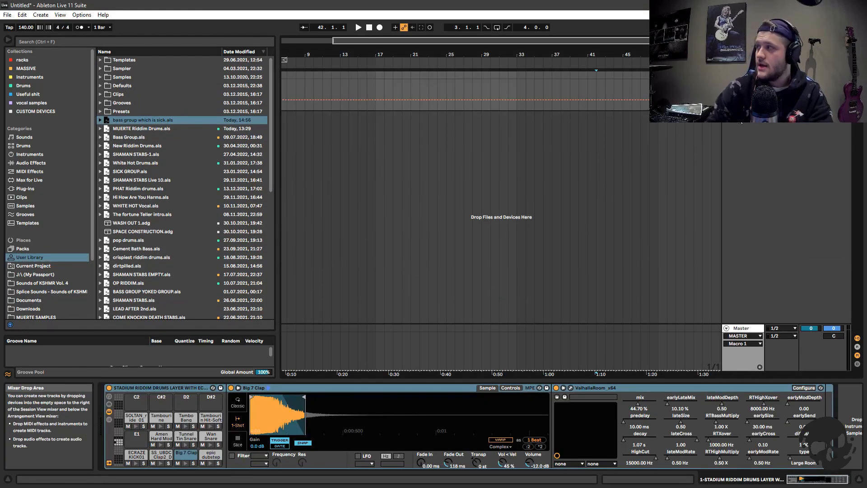
{"action": "right_click", "coordinate": [153, 121]}
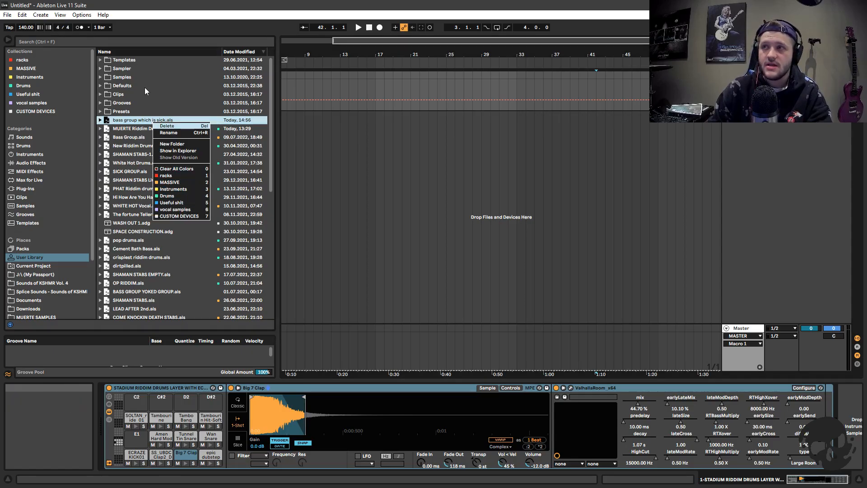
{"action": "left_click", "coordinate": [213, 123]}
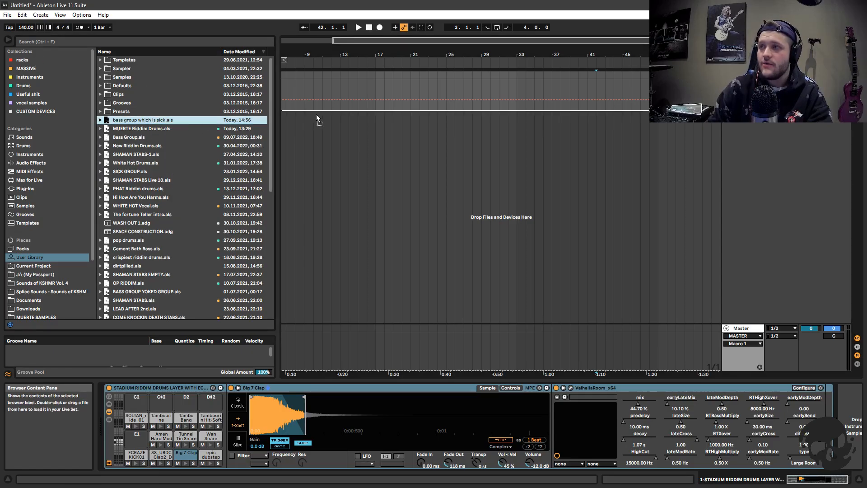
{"action": "left_click_drag", "start_coordinate": [316, 116], "coordinate": [611, 152]}
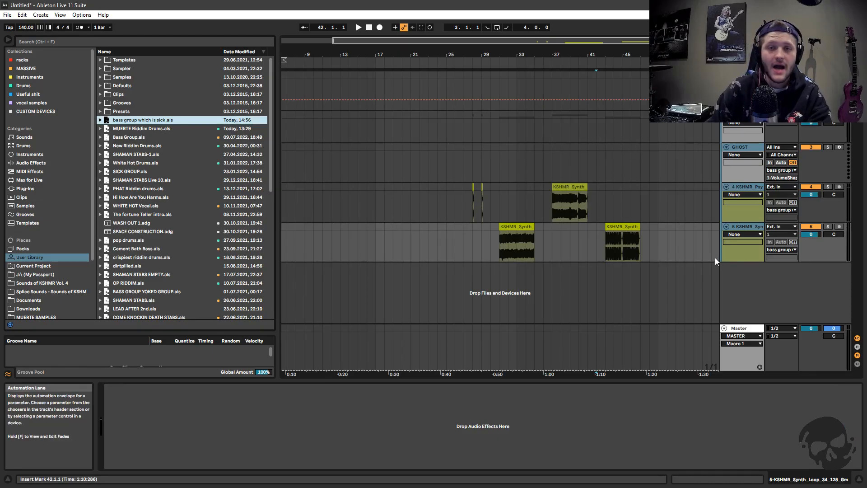
{"action": "left_click", "coordinate": [751, 193]}
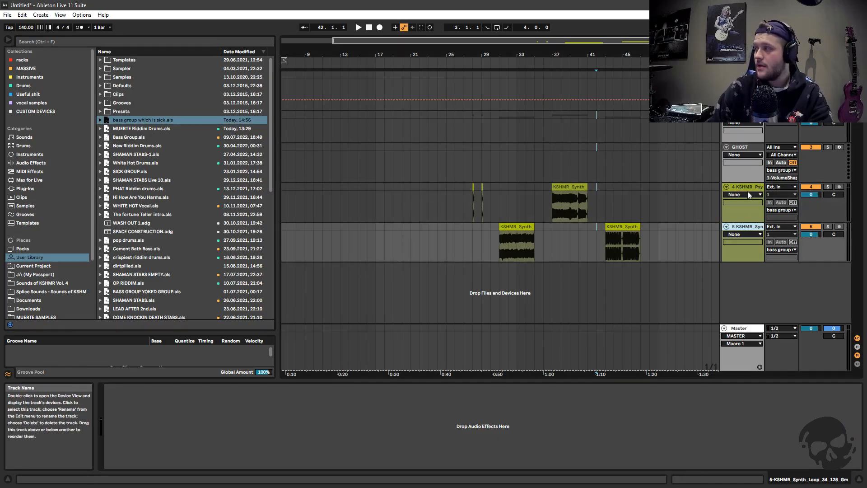
{"action": "left_click", "coordinate": [747, 187]}
{"action": "left_click", "coordinate": [746, 226]}
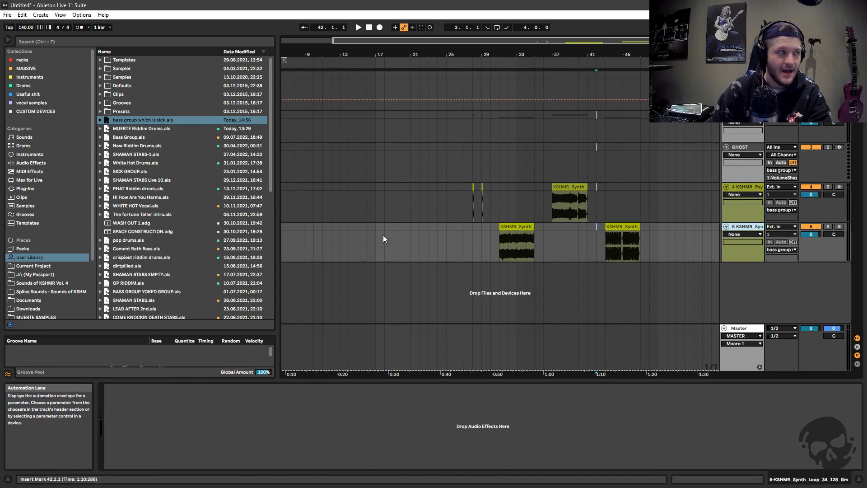
{"action": "left_click", "coordinate": [676, 241]}
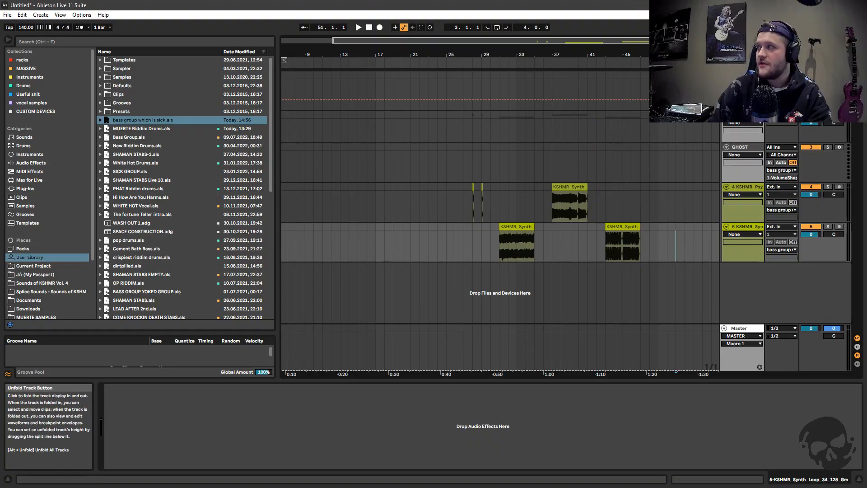
Delete the STADIUM RIDDIM DRUMS track above the bass group
{"action": "left_click", "coordinate": [726, 75]}
{"action": "left_click", "coordinate": [744, 75]}
{"action": "key", "text": "Delete"}
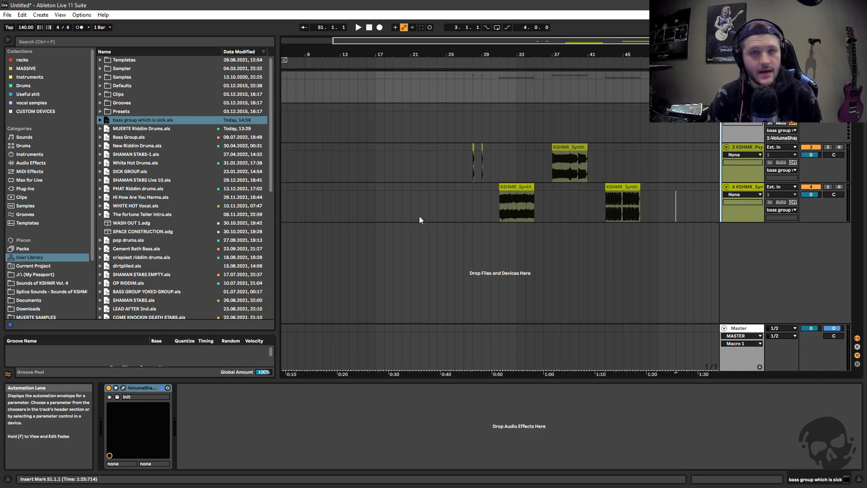
Load MUERTE Riddim Drums.als from the Drums collection into the arrangement above the bass group
{"action": "left_click", "coordinate": [24, 86]}
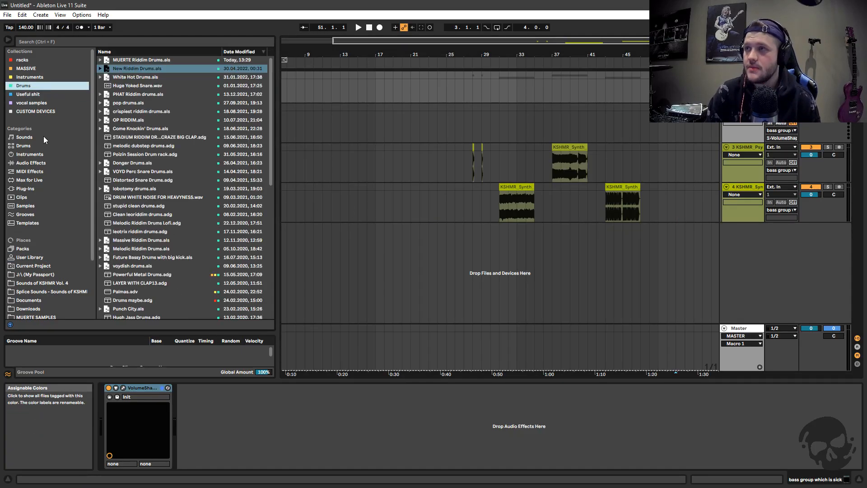
{"action": "left_click", "coordinate": [141, 59]}
{"action": "left_click_drag", "start_coordinate": [141, 60], "coordinate": [361, 72]}
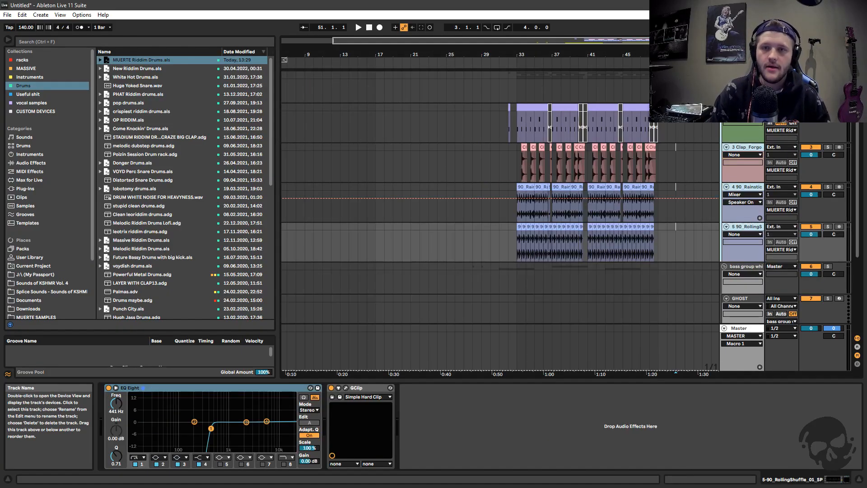
Play back the loaded drum group from bar 33
{"action": "scroll", "coordinate": [618, 226], "scroll_direction": "up", "scroll_amount": 2}
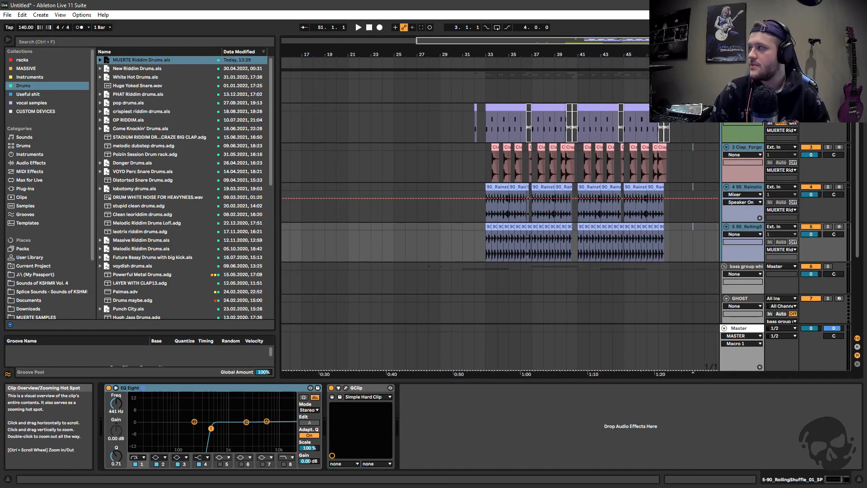
{"action": "left_click", "coordinate": [487, 129]}
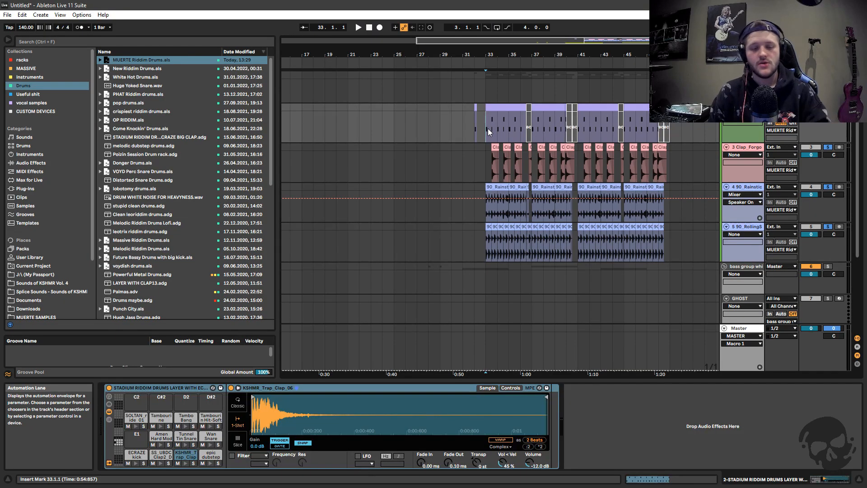
{"action": "key", "text": "space"}
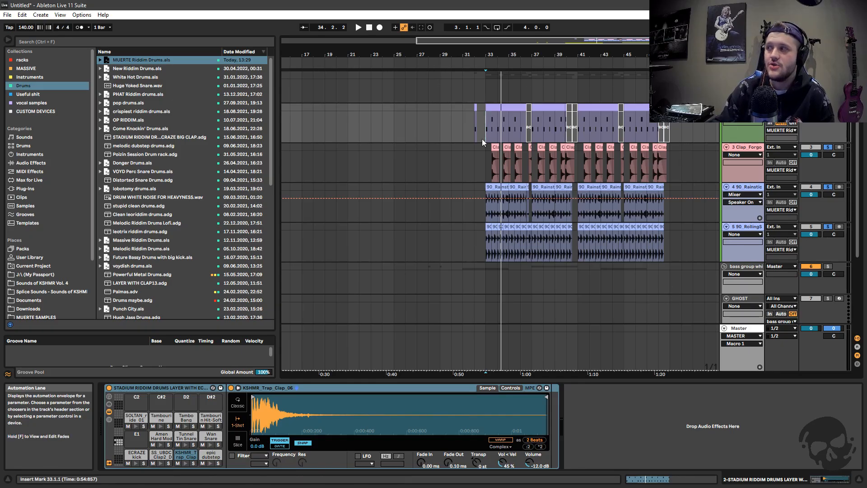
Examine the drum, clap and percussion clips of the loaded drum group from bar 32 onward
{"action": "left_click_drag", "start_coordinate": [555, 55], "coordinate": [555, 62]}
{"action": "left_click_drag", "start_coordinate": [596, 40], "coordinate": [614, 39]}
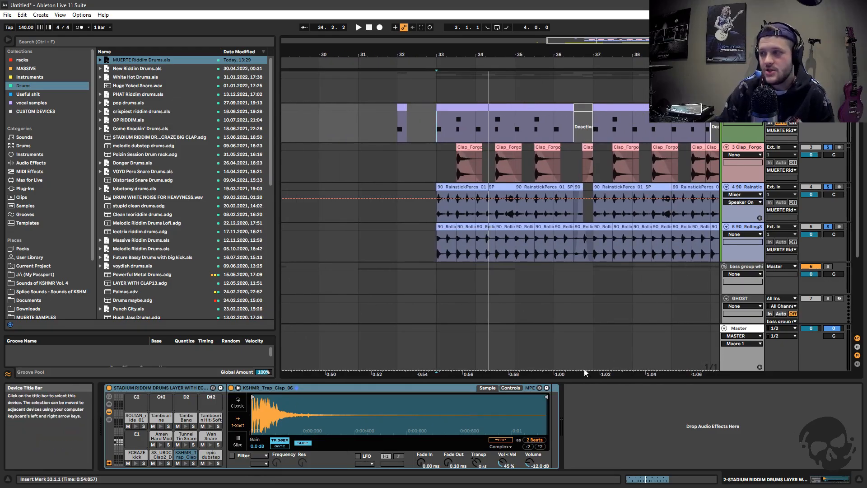
{"action": "left_click_drag", "start_coordinate": [591, 56], "coordinate": [547, 41]}
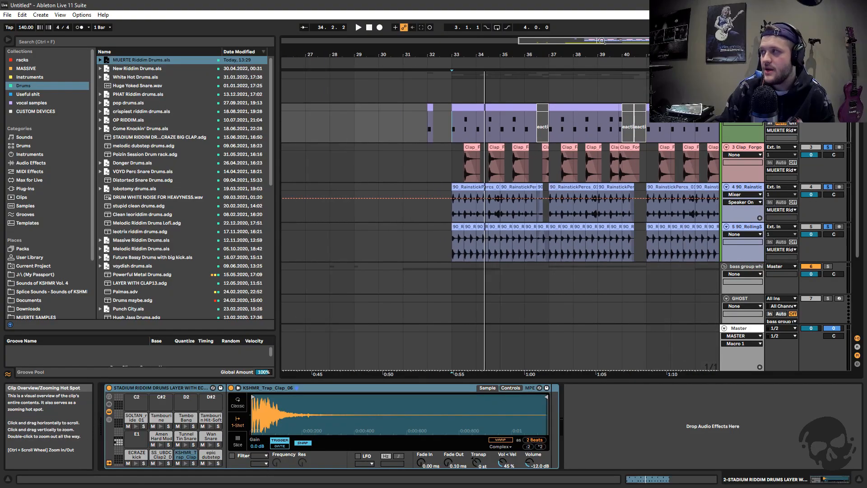
{"action": "scroll", "coordinate": [573, 235], "scroll_direction": "down", "scroll_amount": 2}
{"action": "scroll", "coordinate": [573, 236], "scroll_direction": "up", "scroll_amount": 2}
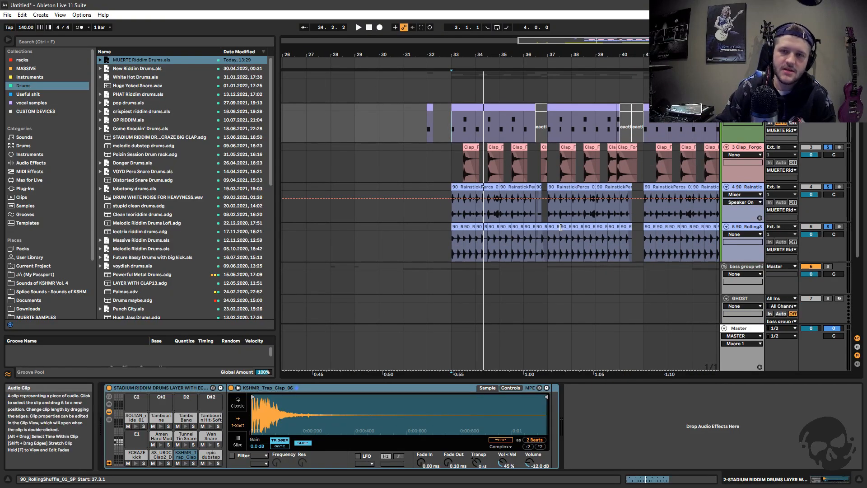
{"action": "scroll", "coordinate": [529, 218], "scroll_direction": "down", "scroll_amount": 2}
{"action": "scroll", "coordinate": [528, 218], "scroll_direction": "up", "scroll_amount": 2}
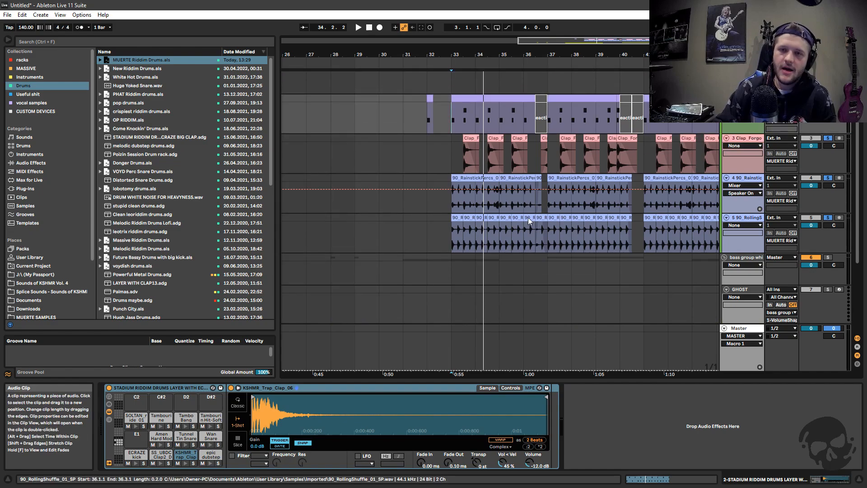
Examine the loaded drum group's clap and percussion tracks from bar 33 and the bass tracks below them
{"action": "left_click_drag", "start_coordinate": [554, 43], "coordinate": [564, 28]}
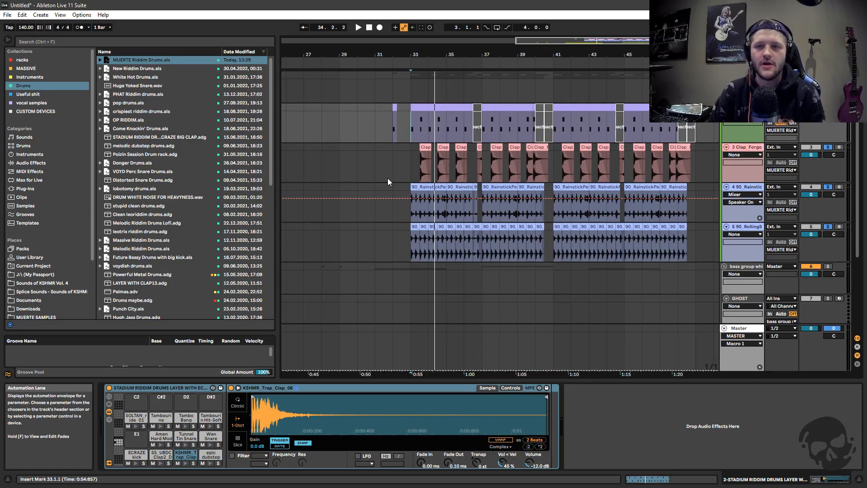
{"action": "left_click", "coordinate": [416, 171]}
{"action": "left_click", "coordinate": [828, 187]}
{"action": "scroll", "coordinate": [683, 201], "scroll_direction": "down", "scroll_amount": 2}
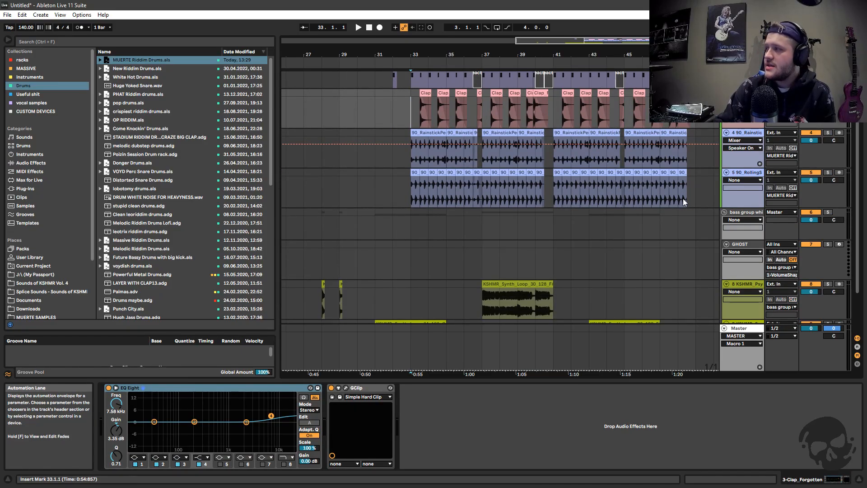
{"action": "scroll", "coordinate": [445, 217], "scroll_direction": "up", "scroll_amount": 2}
{"action": "scroll", "coordinate": [419, 63], "scroll_direction": "down", "scroll_amount": 1}
{"action": "scroll", "coordinate": [603, 170], "scroll_direction": "down", "scroll_amount": 2}
{"action": "scroll", "coordinate": [602, 169], "scroll_direction": "up", "scroll_amount": 2}
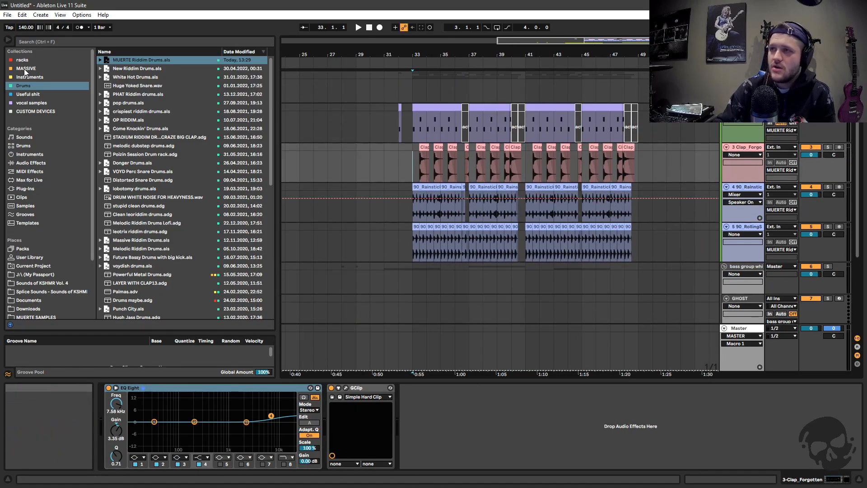
Look through the MASSIVE, racks, Drums, Useful shit and vocal samples collections for saved groups and racks
{"action": "left_click", "coordinate": [24, 69]}
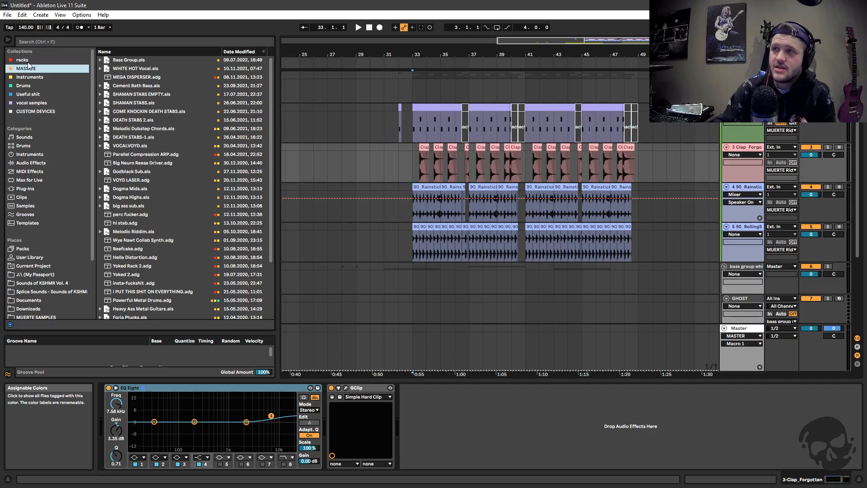
{"action": "left_click", "coordinate": [22, 60]}
{"action": "scroll", "coordinate": [169, 147], "scroll_direction": "down", "scroll_amount": 3}
{"action": "scroll", "coordinate": [169, 147], "scroll_direction": "up", "scroll_amount": 3}
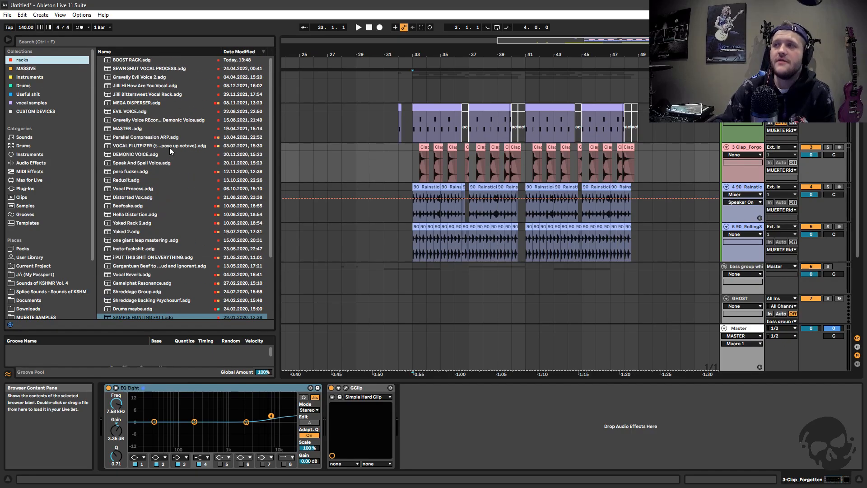
{"action": "left_click", "coordinate": [29, 71]}
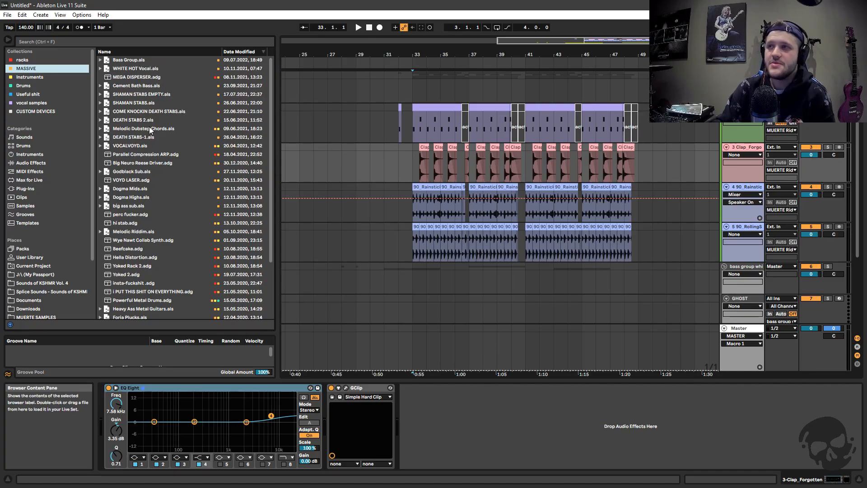
{"action": "left_click", "coordinate": [30, 87]}
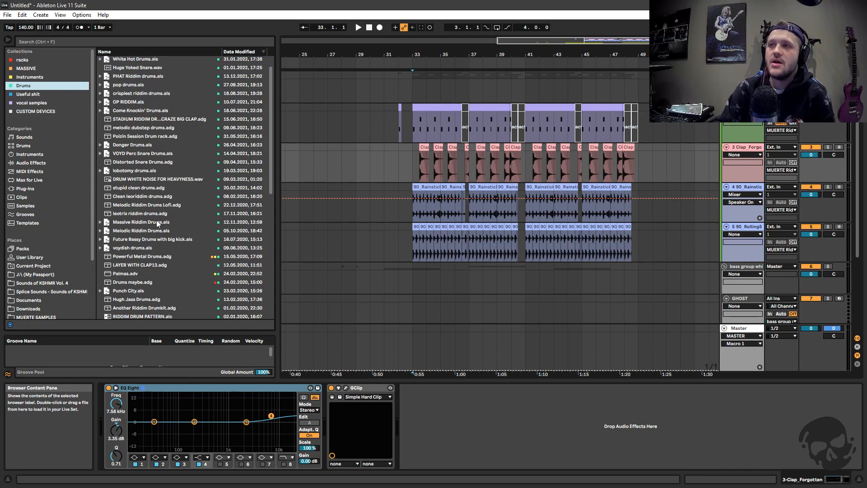
{"action": "left_click", "coordinate": [33, 94]}
{"action": "left_click", "coordinate": [33, 104]}
{"action": "left_click", "coordinate": [31, 60]}
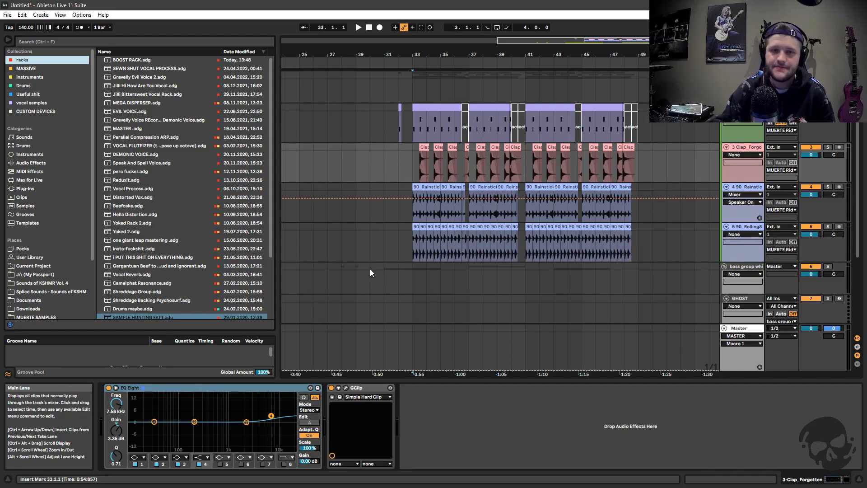
Delete the MUERTE Riddim Drums group and start a new Live Set
{"action": "left_click", "coordinate": [744, 75]}
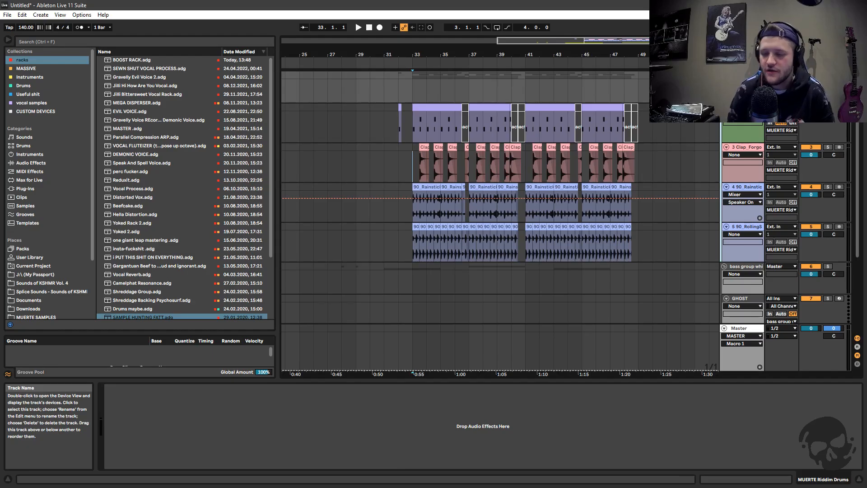
{"action": "key", "text": "Delete"}
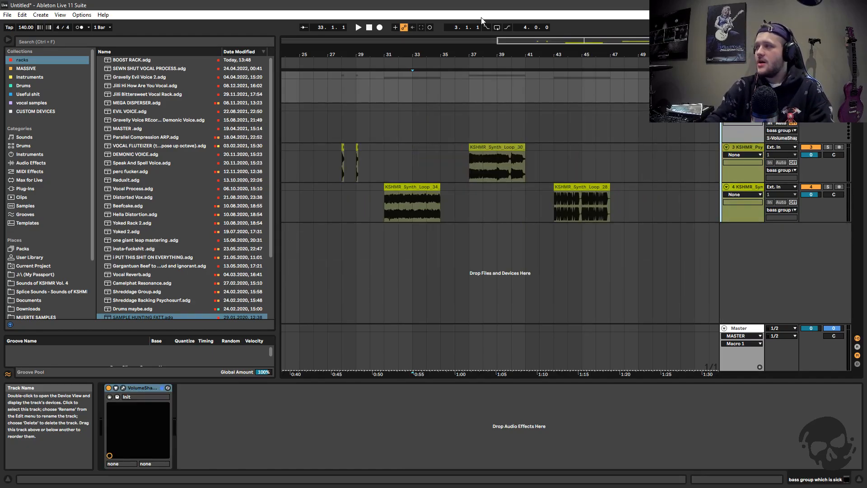
{"action": "left_click", "coordinate": [7, 14]}
{"action": "left_click", "coordinate": [27, 17]}
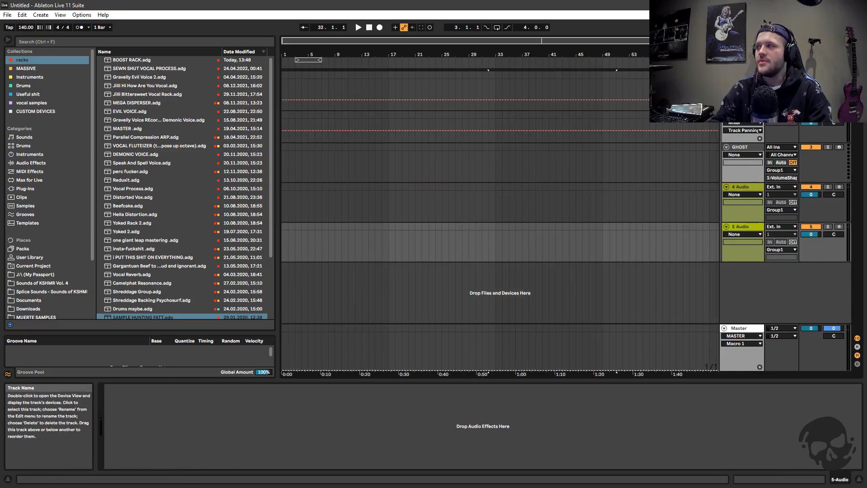
Rename Group1 to "sidechain"
{"action": "left_click", "coordinate": [740, 123]}
{"action": "right_click", "coordinate": [737, 116]}
{"action": "left_click", "coordinate": [755, 151]}
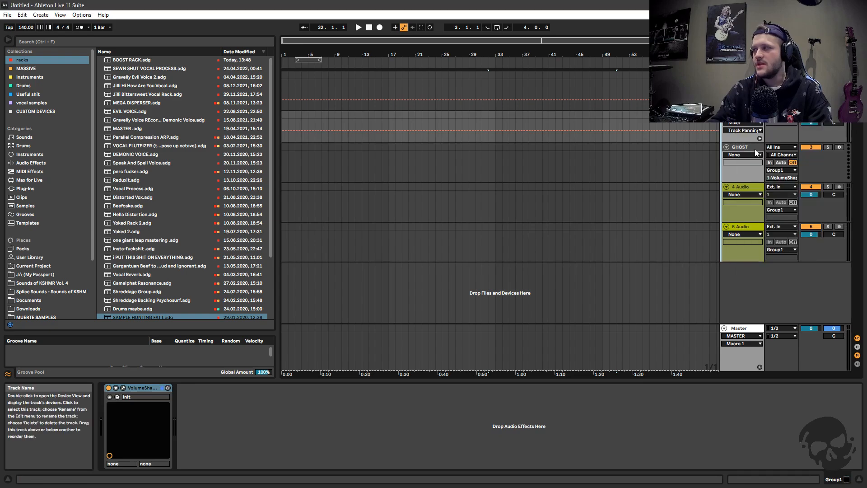
{"action": "type", "text": "sidechain"}
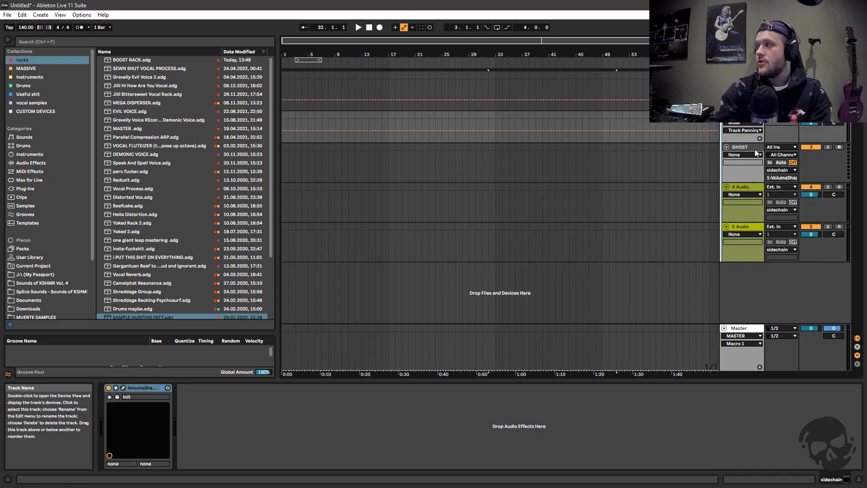
{"action": "key", "text": "Return"}
Replace the VolumeShaper device on the sidechain group with a Utility effect, leaving its gain at 0.00 dB
{"action": "left_click", "coordinate": [140, 387]}
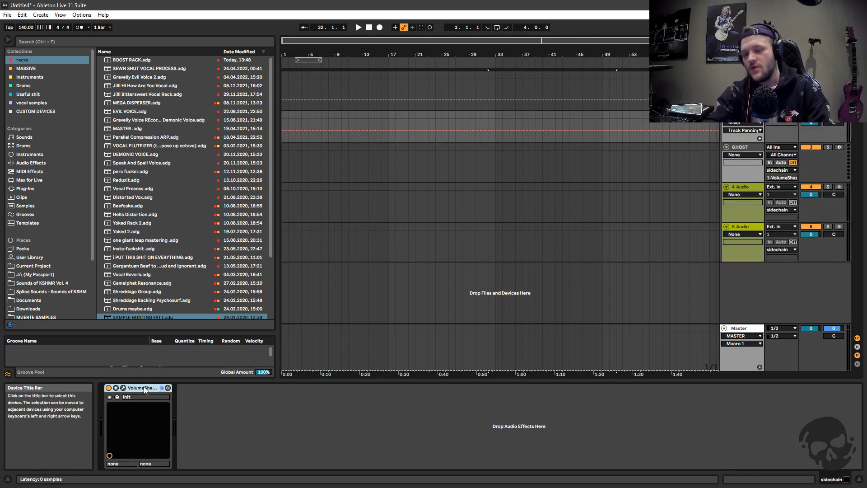
{"action": "key", "text": "Delete"}
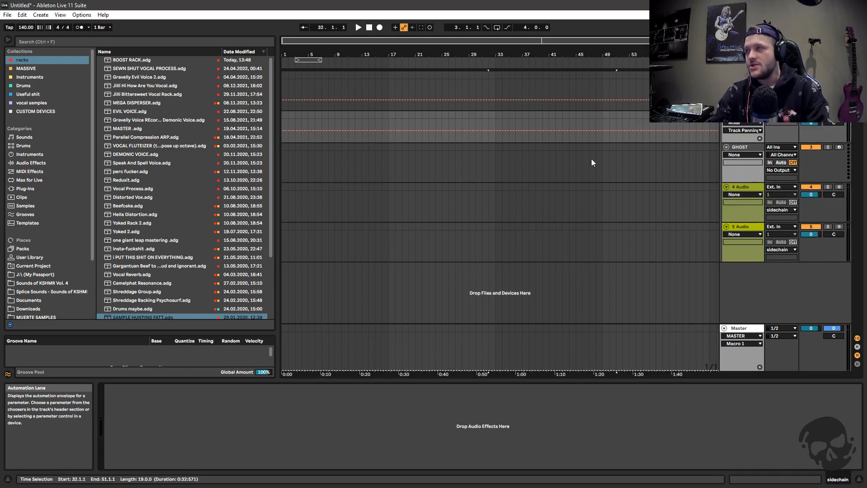
{"action": "left_click", "coordinate": [30, 163]}
{"action": "left_click", "coordinate": [100, 119]}
{"action": "left_click_drag", "start_coordinate": [125, 162], "coordinate": [179, 422]}
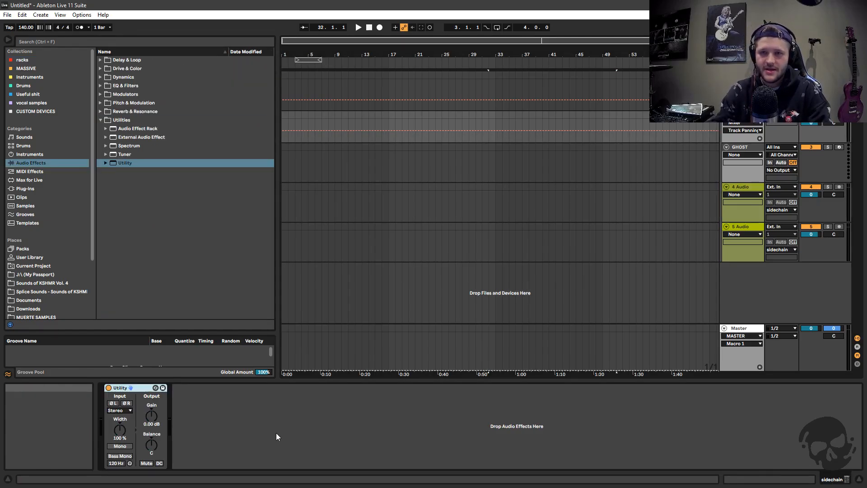
{"action": "left_click_drag", "start_coordinate": [151, 414], "coordinate": [151, 470]}
{"action": "double_click", "coordinate": [152, 417]}
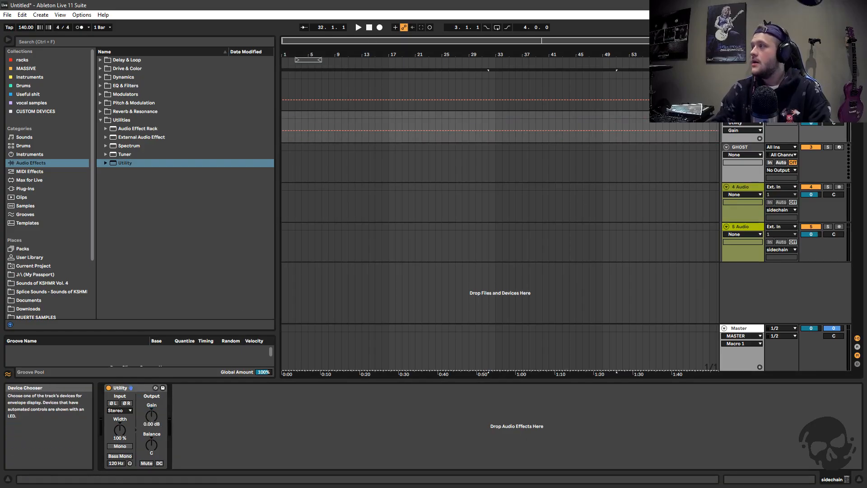
Delete the STADIUM RIDDIM DRUMS track above the sidechain group
{"action": "left_click_drag", "start_coordinate": [483, 41], "coordinate": [503, 43]}
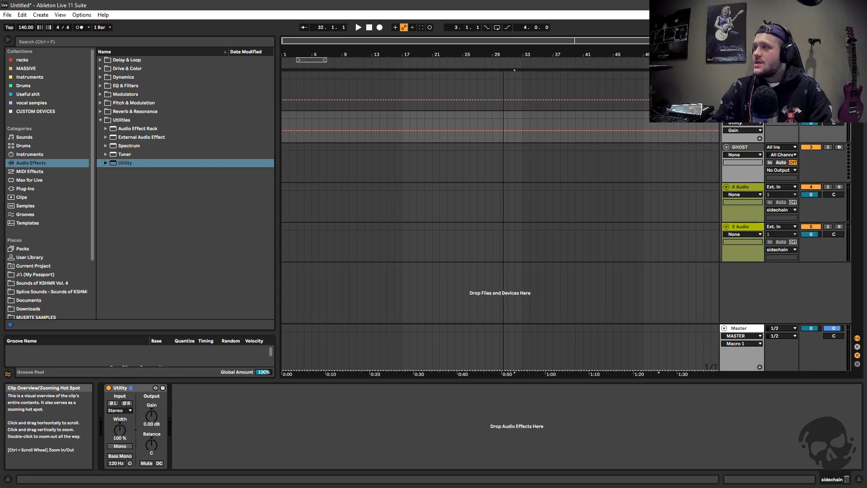
{"action": "left_click_drag", "start_coordinate": [627, 41], "coordinate": [630, 49]}
{"action": "left_click_drag", "start_coordinate": [276, 158], "coordinate": [188, 157]}
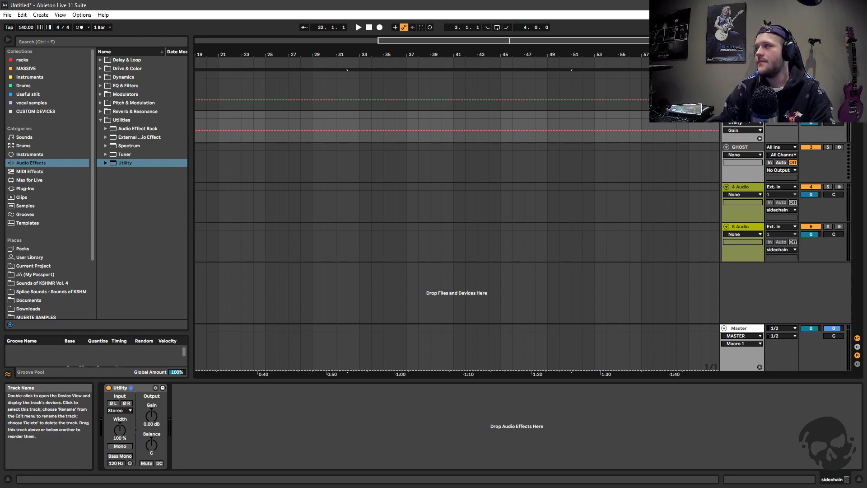
{"action": "left_click", "coordinate": [742, 75]}
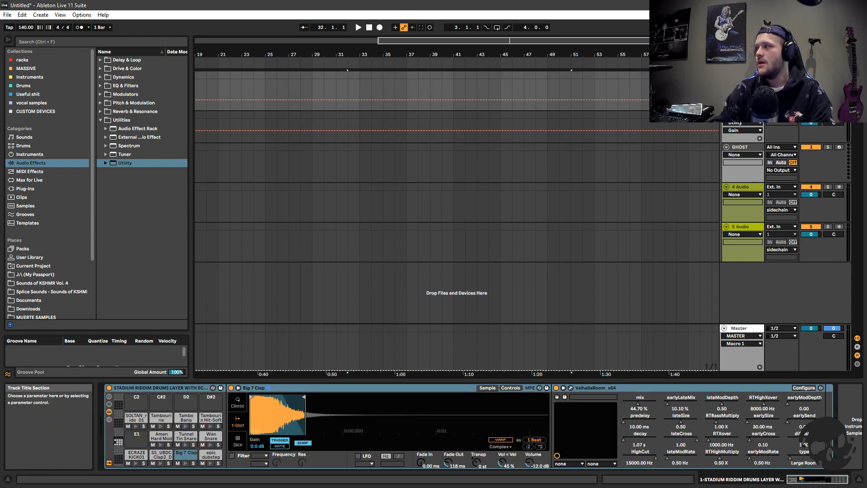
{"action": "key", "text": "Delete"}
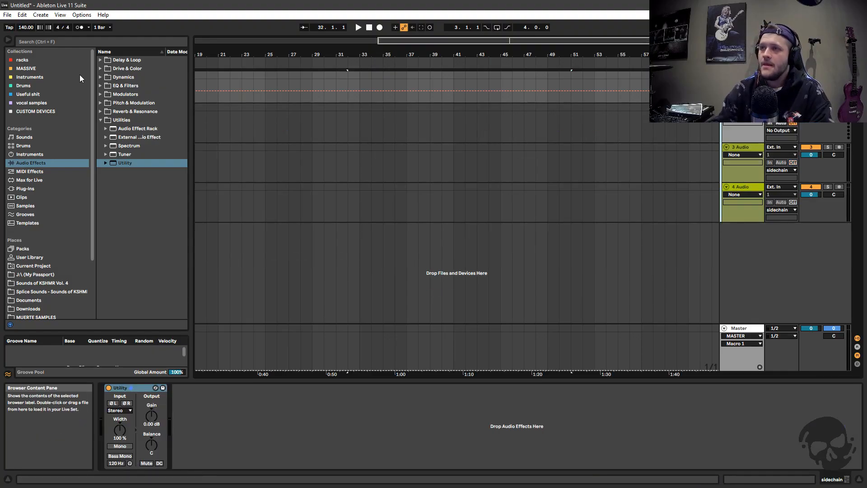
Load Bass Group.als from the MASSIVE collection into the sidechain group below the GHOST track
{"action": "left_click_drag", "start_coordinate": [191, 103], "coordinate": [182, 103]}
{"action": "left_click_drag", "start_coordinate": [347, 42], "coordinate": [343, 72]}
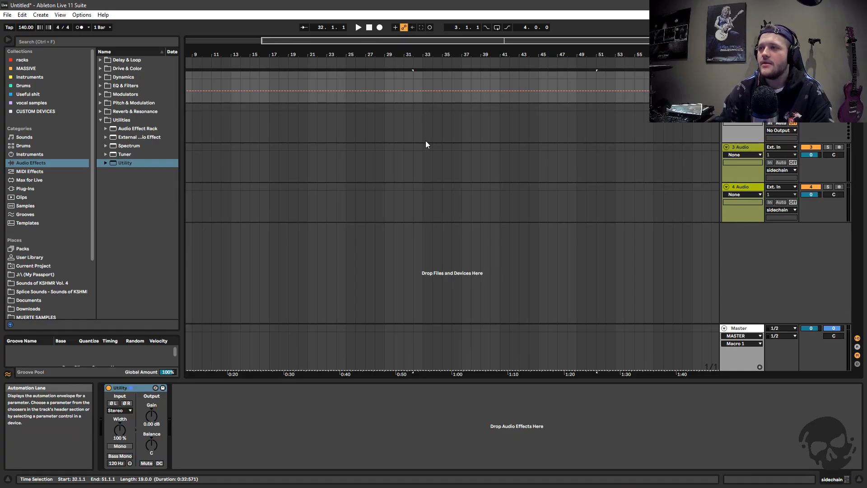
{"action": "left_click", "coordinate": [101, 121]}
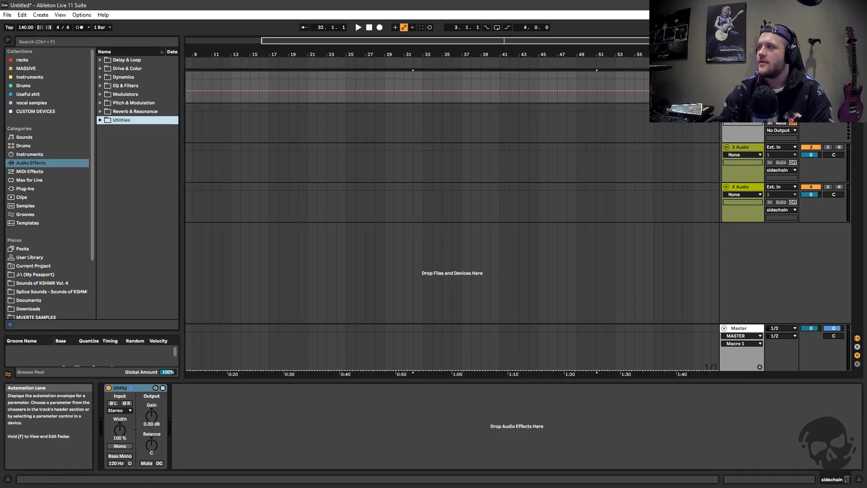
{"action": "left_click", "coordinate": [27, 68]}
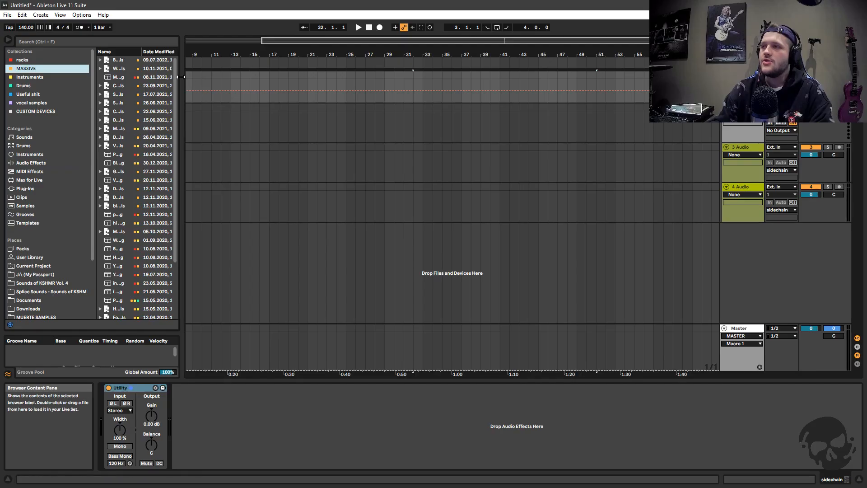
{"action": "left_click_drag", "start_coordinate": [182, 90], "coordinate": [264, 89]}
{"action": "left_click_drag", "start_coordinate": [131, 60], "coordinate": [735, 155]}
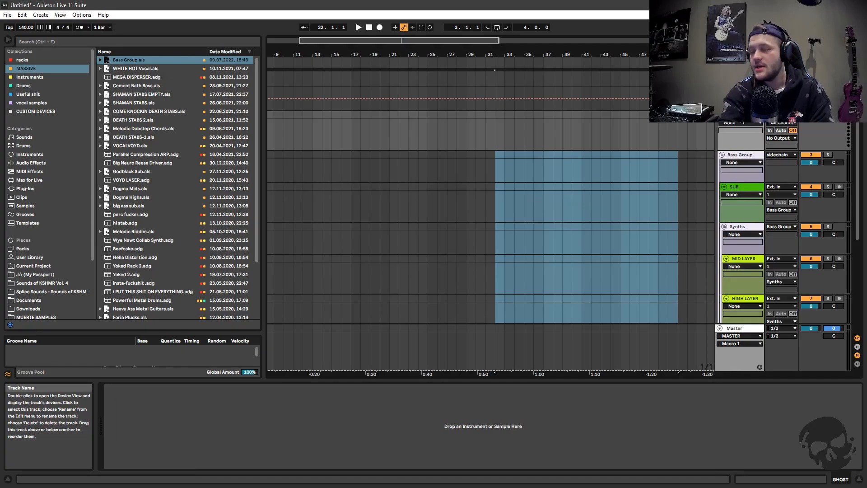
Delete the GHOST track from the sidechain group
{"action": "key", "text": "Delete"}
{"action": "key", "text": "Delete"}
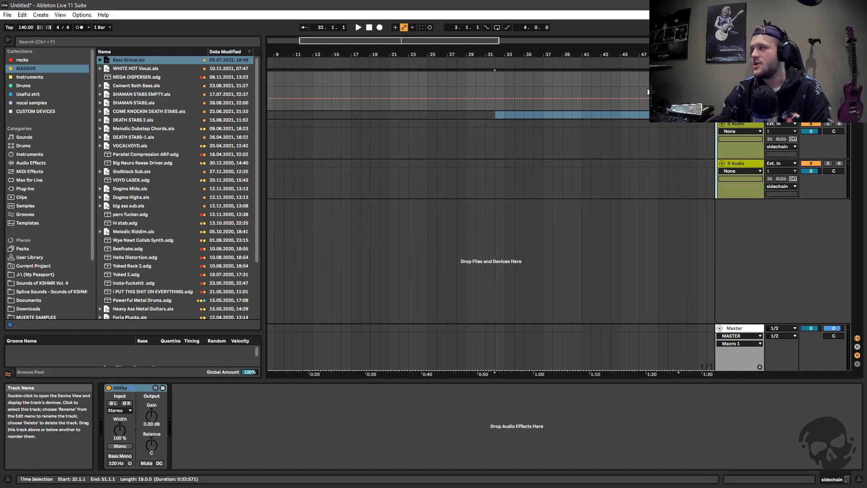
{"action": "left_click_drag", "start_coordinate": [264, 205], "coordinate": [211, 198]}
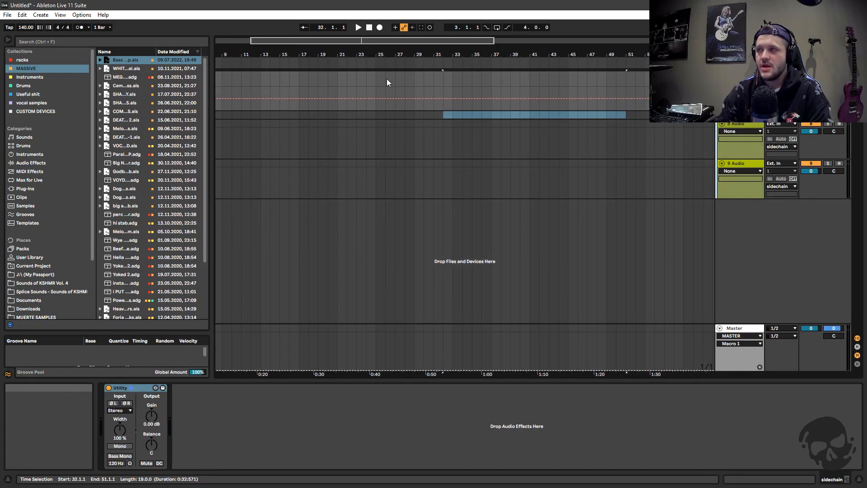
{"action": "left_click_drag", "start_coordinate": [393, 41], "coordinate": [391, 58]}
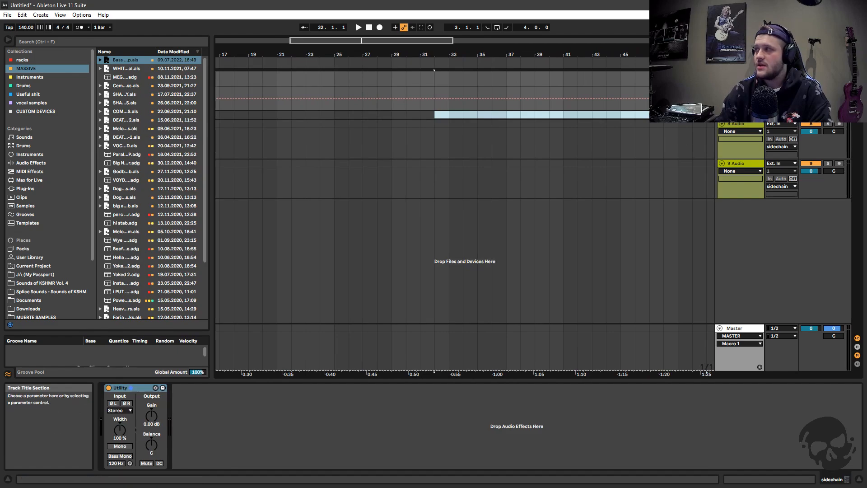
Unfold the Bass Group within the sidechain group, and fold and reopen the sidechain group itself
{"action": "left_click", "coordinate": [744, 136]}
{"action": "left_click", "coordinate": [749, 165]}
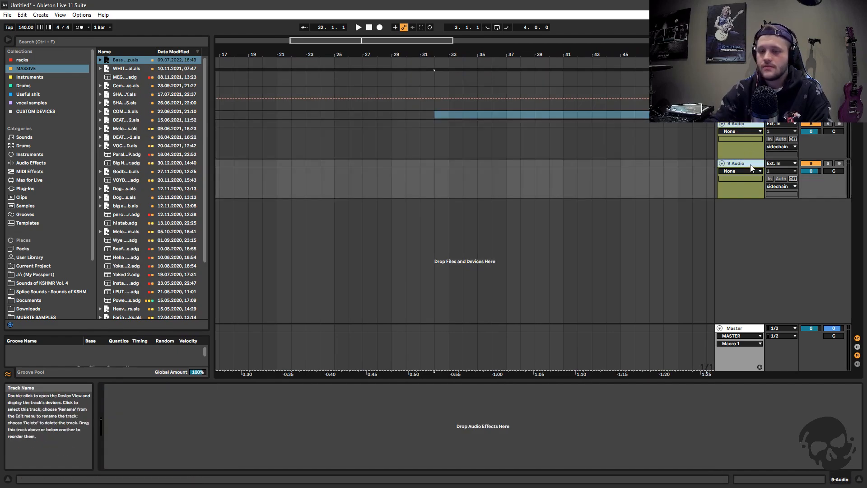
{"action": "left_click", "coordinate": [741, 115]}
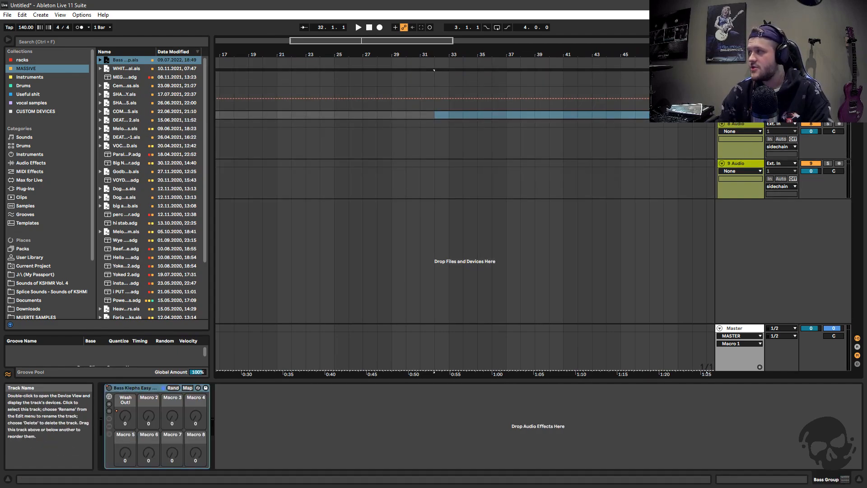
{"action": "left_click", "coordinate": [722, 115]}
{"action": "left_click", "coordinate": [741, 76]}
{"action": "left_click", "coordinate": [721, 76]}
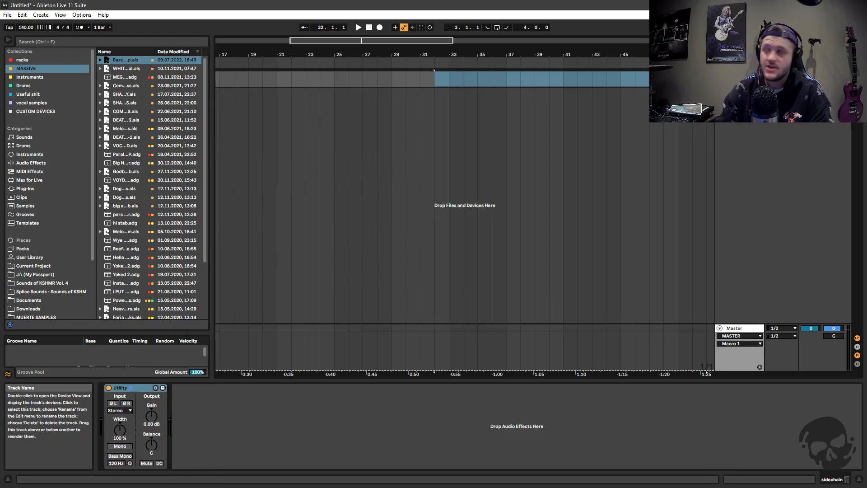
{"action": "left_click", "coordinate": [721, 75]}
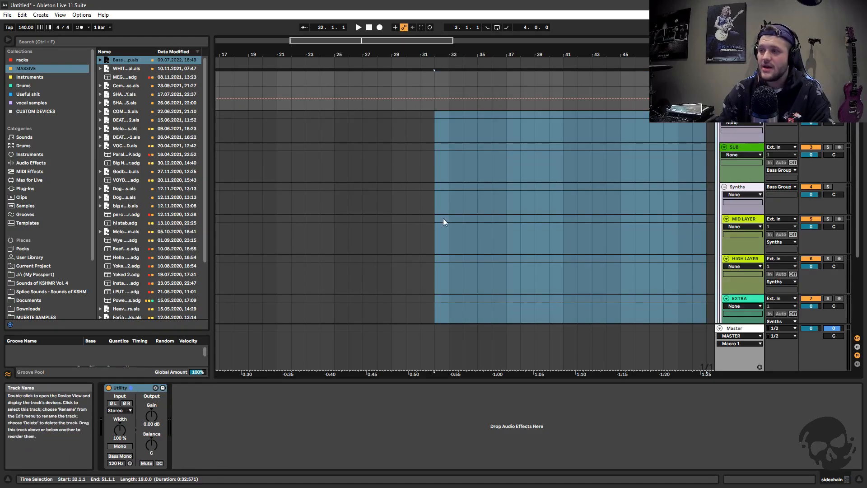
Inspect the Bass Group's SUB, Synths, MID LAYER, HIGH LAYER and EXTRA tracks and the sidechain group around them
{"action": "left_click", "coordinate": [748, 126]}
{"action": "left_click", "coordinate": [734, 148]}
{"action": "left_click", "coordinate": [737, 187]}
{"action": "left_click", "coordinate": [741, 220]}
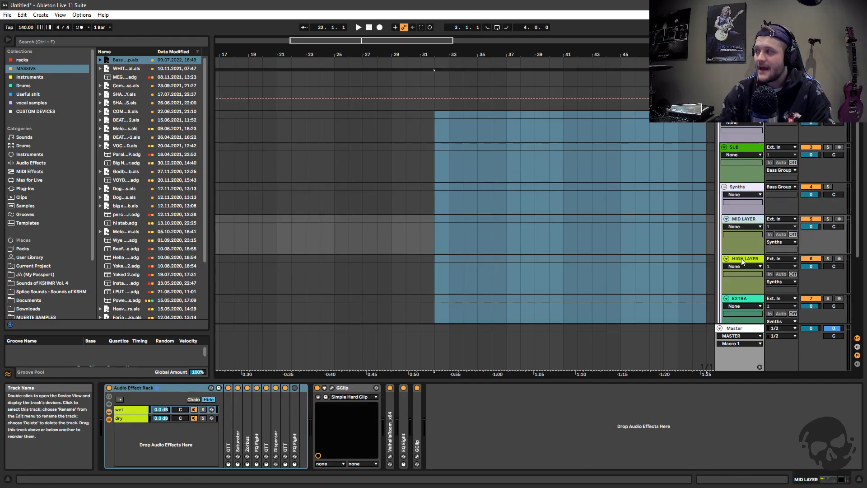
{"action": "left_click", "coordinate": [741, 259]}
{"action": "left_click", "coordinate": [741, 299]}
{"action": "left_click", "coordinate": [742, 75]}
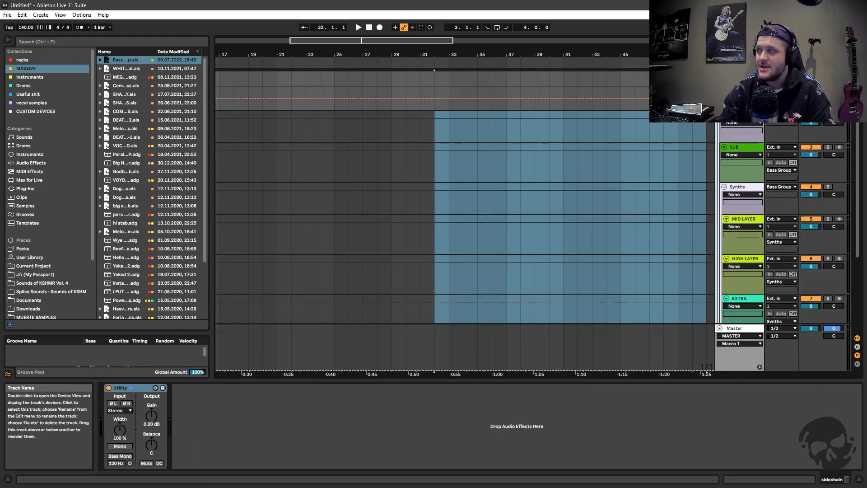
{"action": "left_click", "coordinate": [452, 132]}
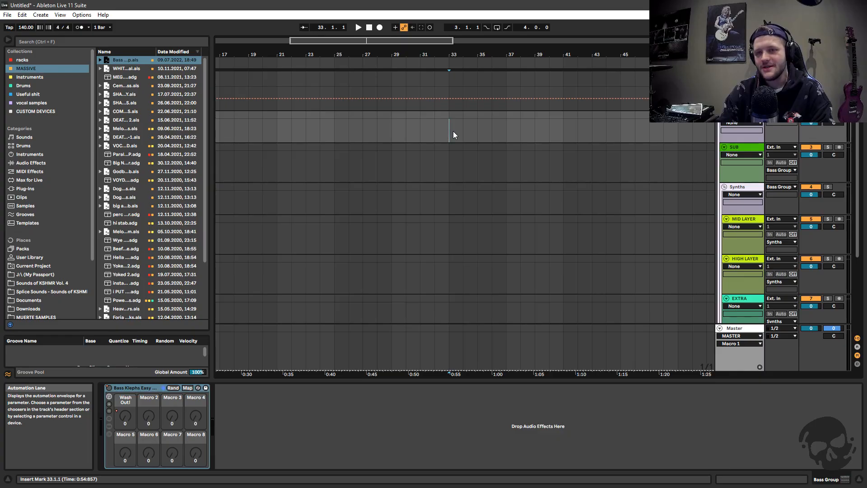
Examine the sidechain group with its Utility device, folding and unfolding its nested tracks
{"action": "scroll", "coordinate": [576, 237], "scroll_direction": "down", "scroll_amount": 1}
{"action": "scroll", "coordinate": [576, 237], "scroll_direction": "up", "scroll_amount": 1}
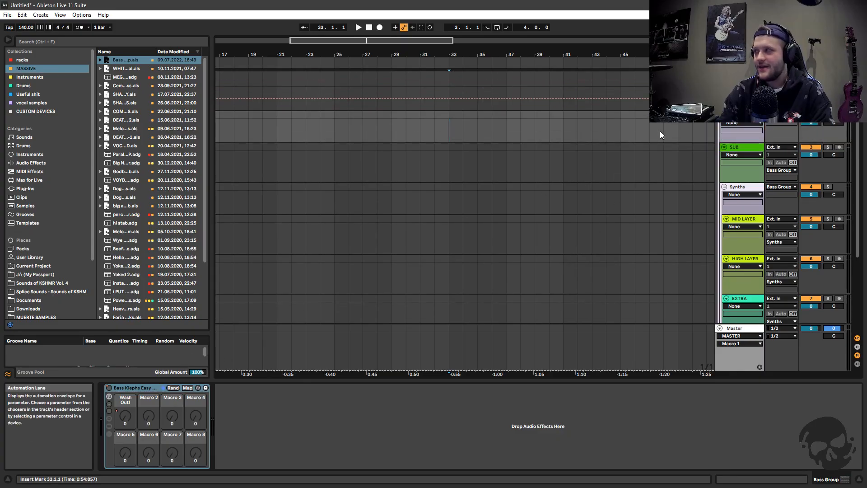
{"action": "left_click", "coordinate": [741, 75]}
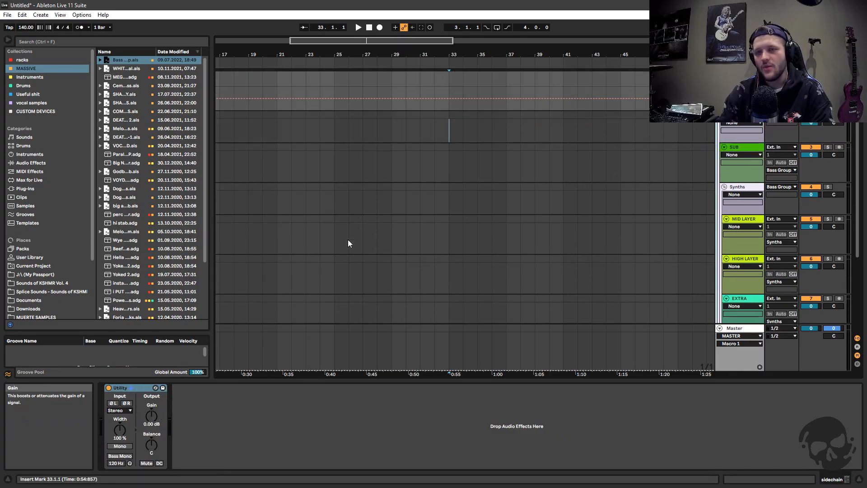
{"action": "left_click", "coordinate": [719, 76]}
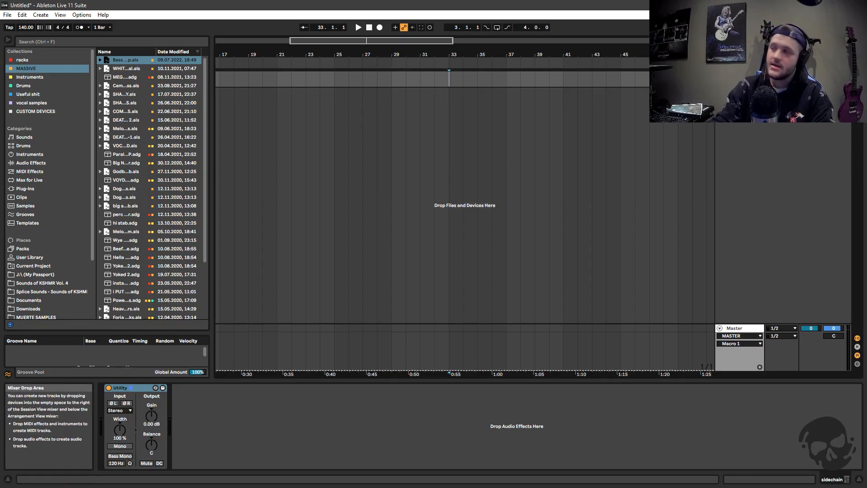
{"action": "left_click", "coordinate": [720, 75]}
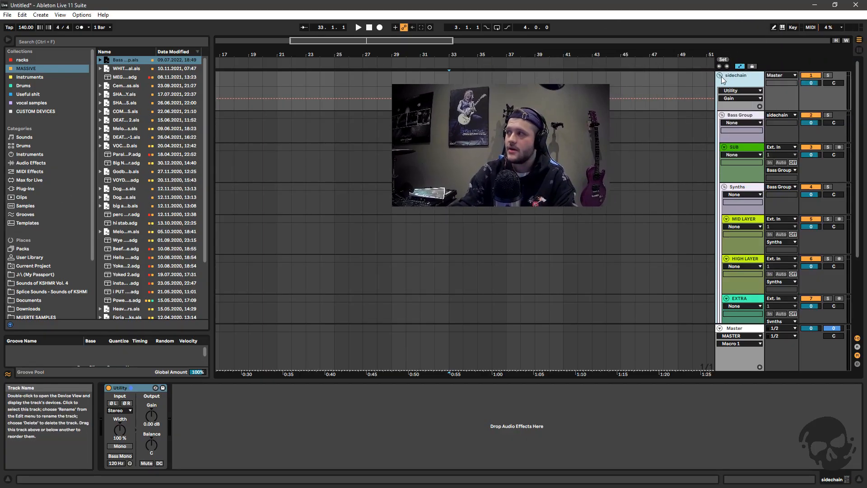
{"action": "left_click", "coordinate": [720, 75]}
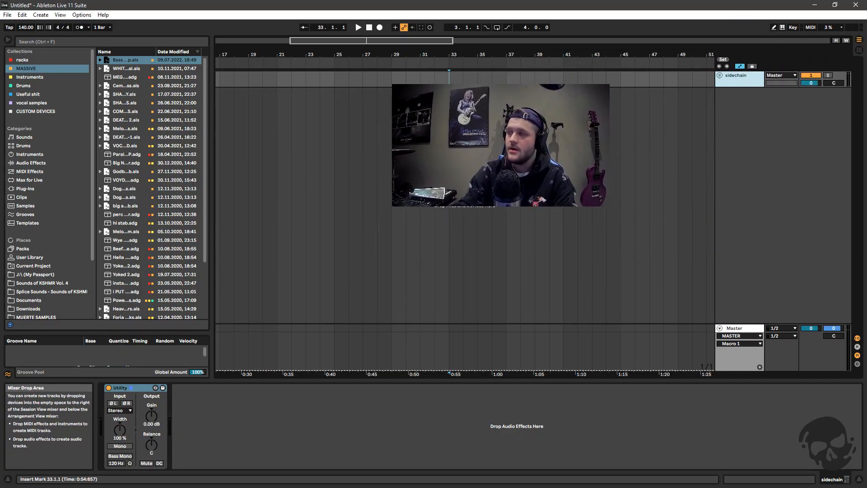
{"action": "left_click", "coordinate": [719, 76]}
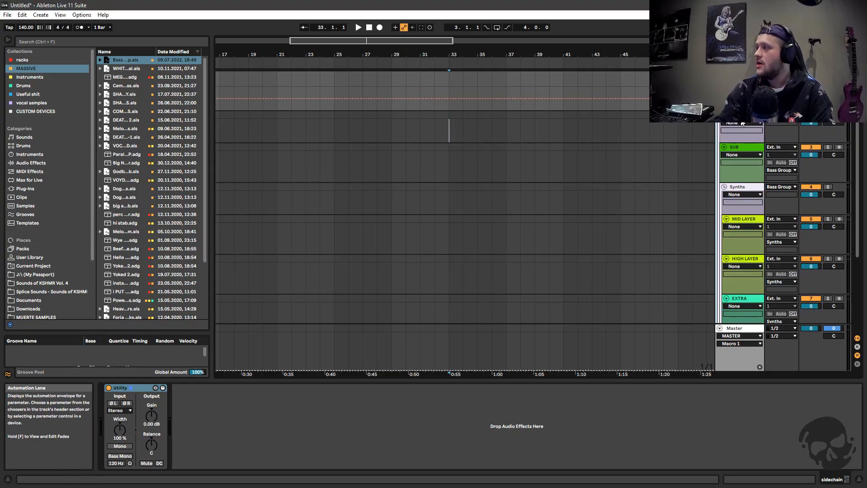
Add two audio tracks inside the sidechain group below the Bass Group, and fold the Synths group
{"action": "left_click", "coordinate": [742, 116]}
{"action": "left_click", "coordinate": [720, 75]}
{"action": "left_click", "coordinate": [719, 75]}
{"action": "left_click", "coordinate": [744, 146]}
{"action": "scroll", "coordinate": [727, 154], "scroll_direction": "down", "scroll_amount": 1}
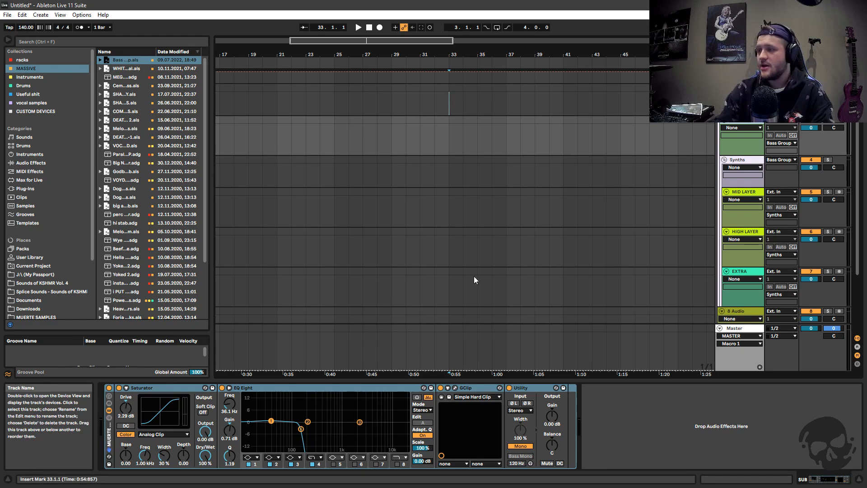
{"action": "left_click", "coordinate": [737, 161]}
{"action": "scroll", "coordinate": [530, 199], "scroll_direction": "down", "scroll_amount": 1}
{"action": "left_click", "coordinate": [725, 124]}
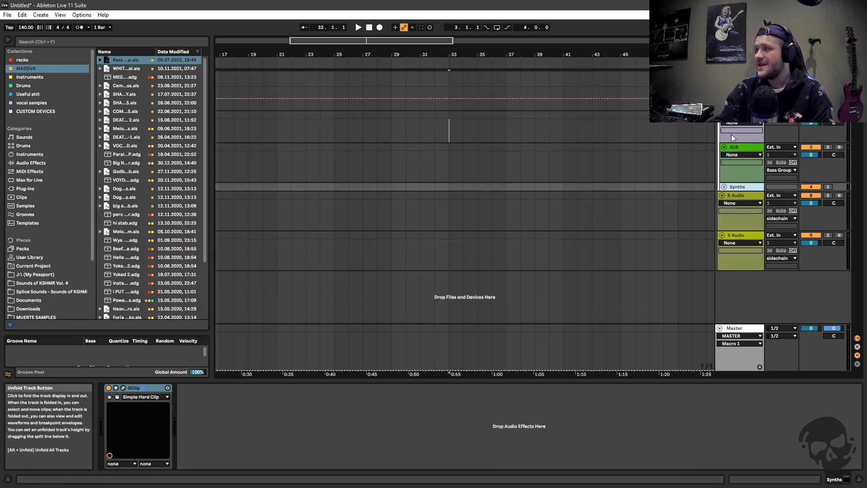
Unfold the Synths group and examine the device chains on MID LAYER, HIGH LAYER, EXTRA and the Synths group itself
{"action": "left_click", "coordinate": [723, 187]}
{"action": "scroll", "coordinate": [731, 207], "scroll_direction": "down", "scroll_amount": 2}
{"action": "left_click", "coordinate": [744, 147]}
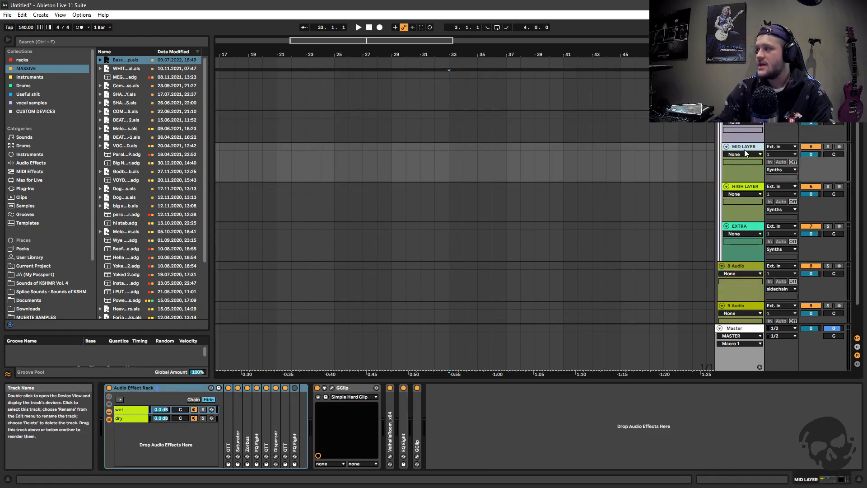
{"action": "left_click", "coordinate": [741, 186]}
{"action": "scroll", "coordinate": [727, 230], "scroll_direction": "down", "scroll_amount": 1}
{"action": "left_click", "coordinate": [728, 190]}
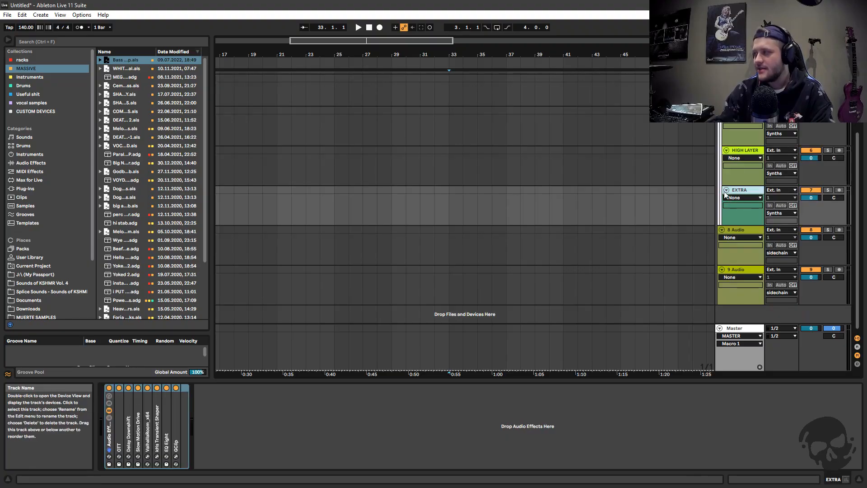
{"action": "scroll", "coordinate": [691, 215], "scroll_direction": "up", "scroll_amount": 2}
{"action": "left_click", "coordinate": [742, 169]}
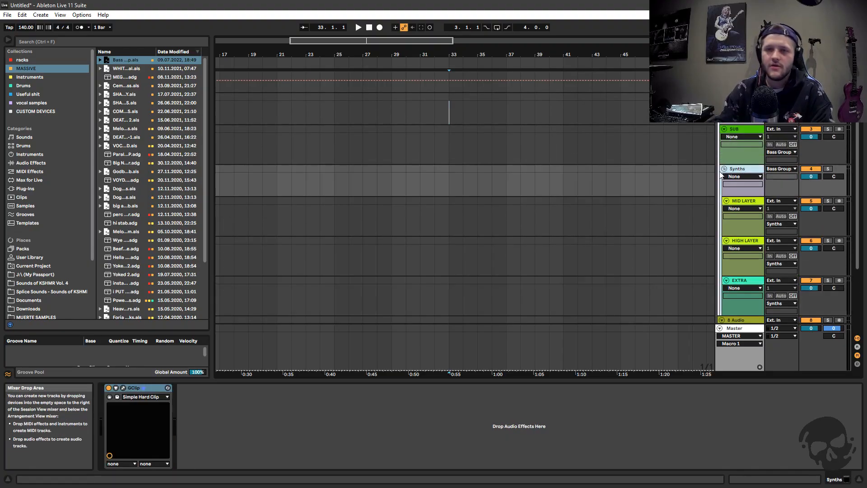
Fold the Synths group and look over the 8 Audio and 9 Audio tracks in the sidechain group
{"action": "left_click", "coordinate": [724, 168]}
{"action": "left_click", "coordinate": [732, 196]}
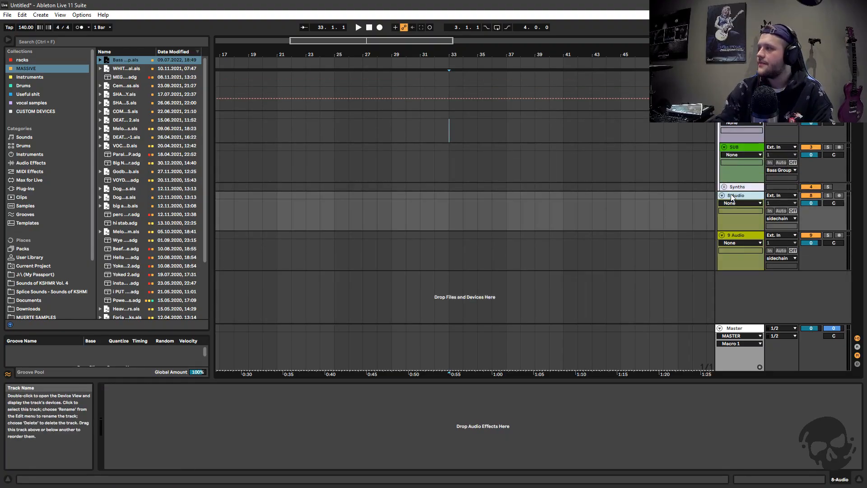
{"action": "left_click", "coordinate": [736, 235]}
{"action": "scroll", "coordinate": [736, 190], "scroll_direction": "down", "scroll_amount": 2}
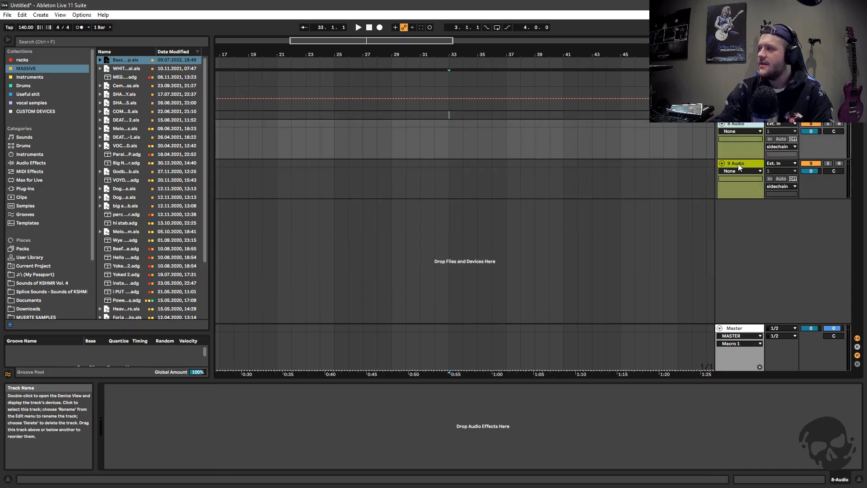
{"action": "left_click", "coordinate": [742, 137]}
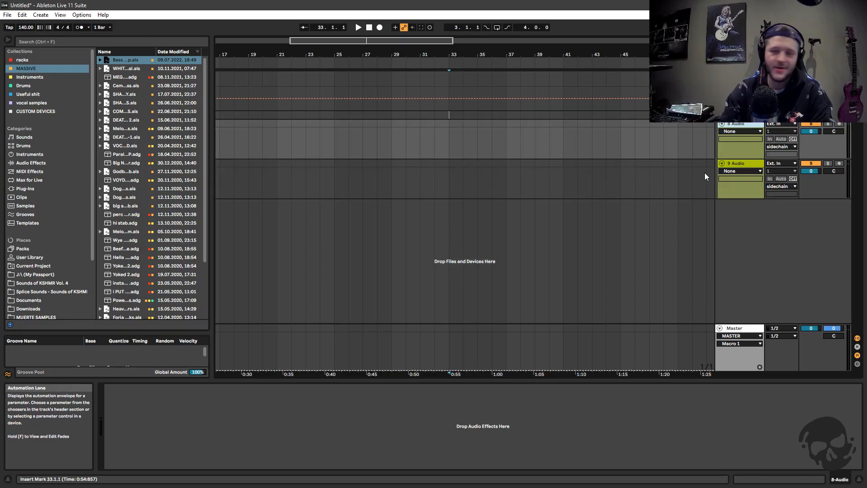
{"action": "left_click_drag", "start_coordinate": [424, 42], "coordinate": [422, 38]}
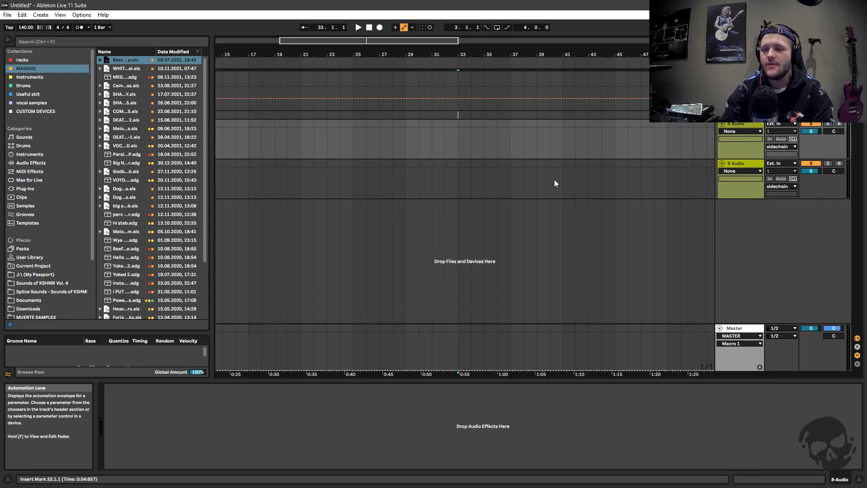
Unfold the Synths group inside the Bass Group and show the SUB track's device chain
{"action": "left_click", "coordinate": [722, 115]}
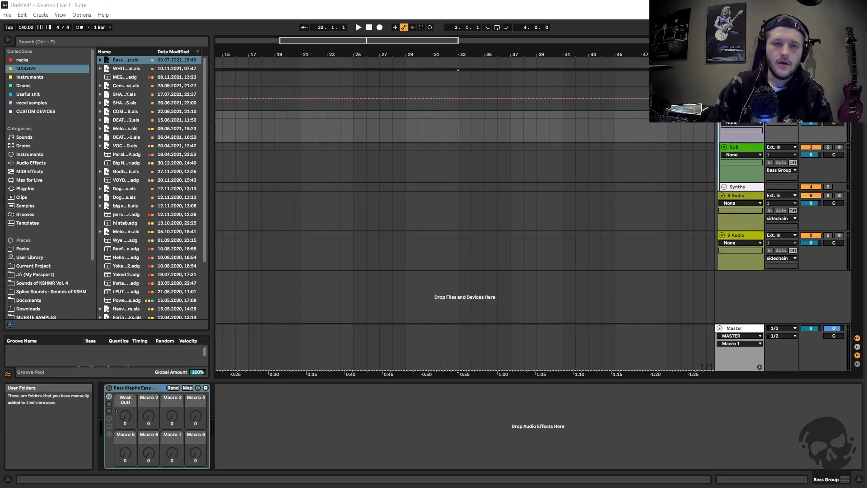
{"action": "left_click", "coordinate": [739, 115]}
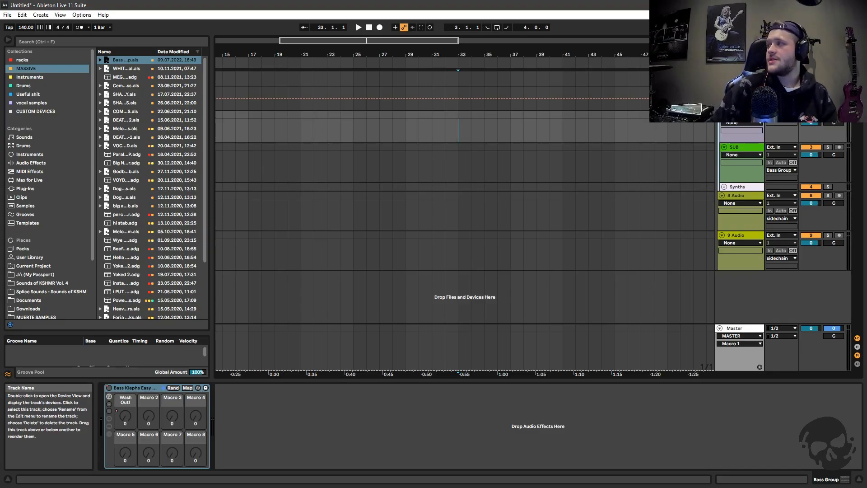
{"action": "left_click", "coordinate": [724, 186]}
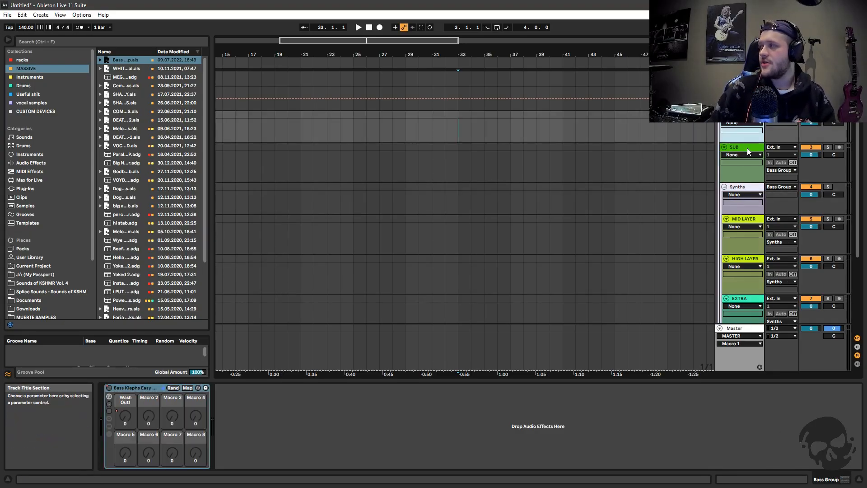
{"action": "left_click", "coordinate": [747, 148]}
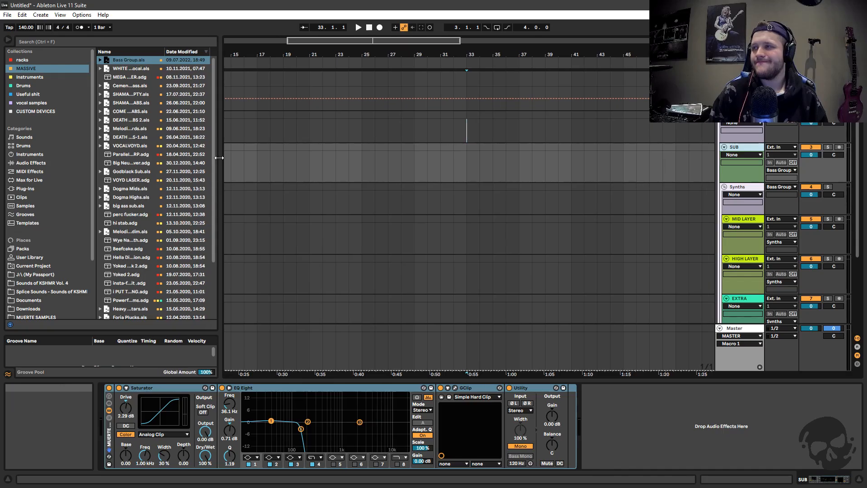
{"action": "left_click_drag", "start_coordinate": [209, 161], "coordinate": [217, 161]}
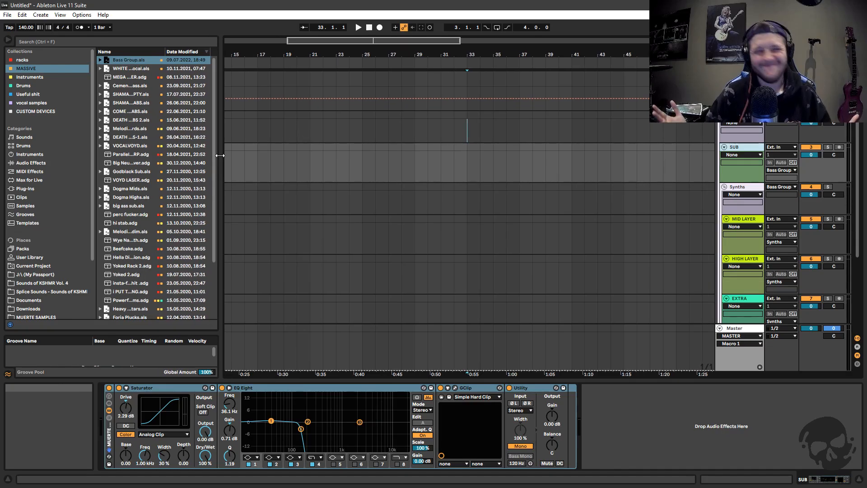
{"action": "left_click", "coordinate": [28, 163]}
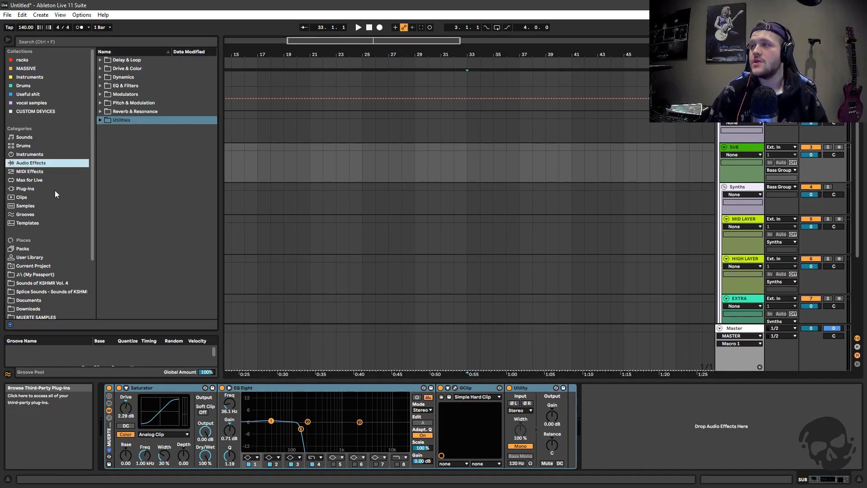
{"action": "left_click", "coordinate": [725, 151]}
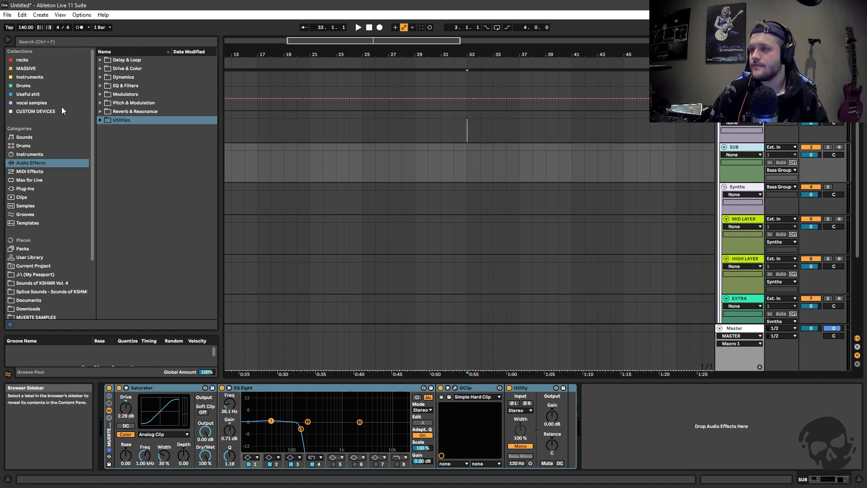
{"action": "left_click", "coordinate": [65, 39]}
{"action": "type", "text": "808"}
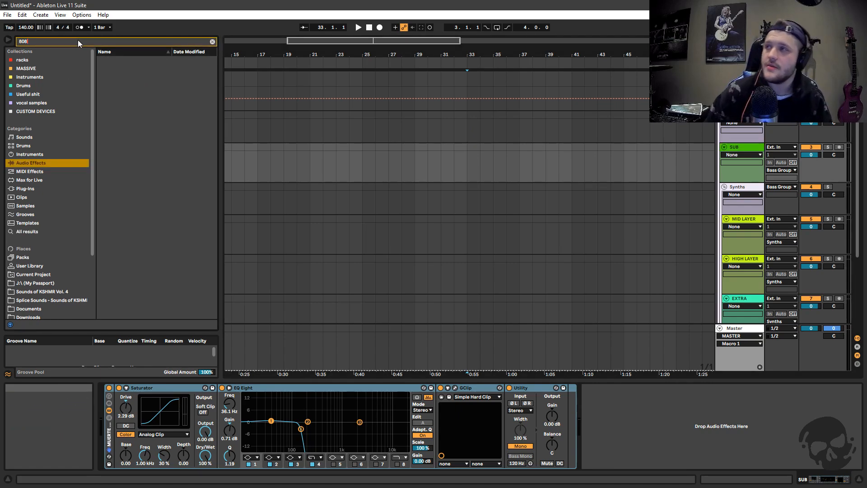
{"action": "left_click", "coordinate": [212, 41]}
{"action": "left_click_drag", "start_coordinate": [221, 68], "coordinate": [209, 69]}
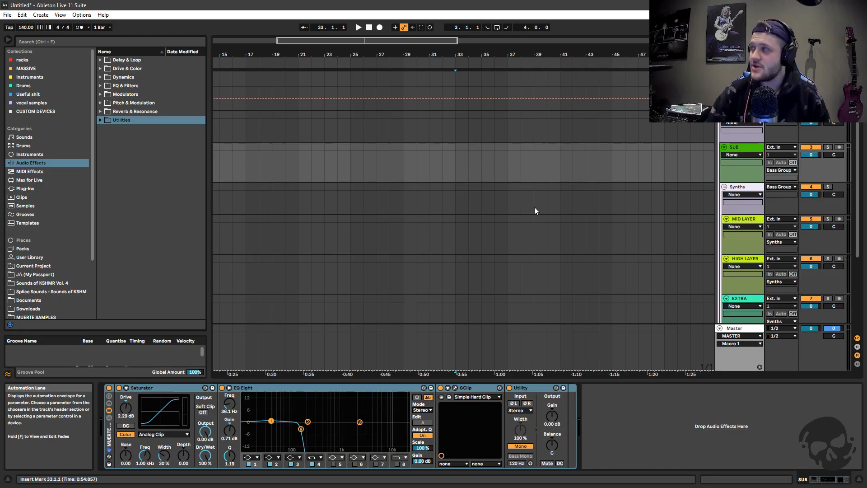
Search the browser for 808 across all results and widen the browser to show the full file names
{"action": "left_click", "coordinate": [118, 41]}
{"action": "type", "text": "808"}
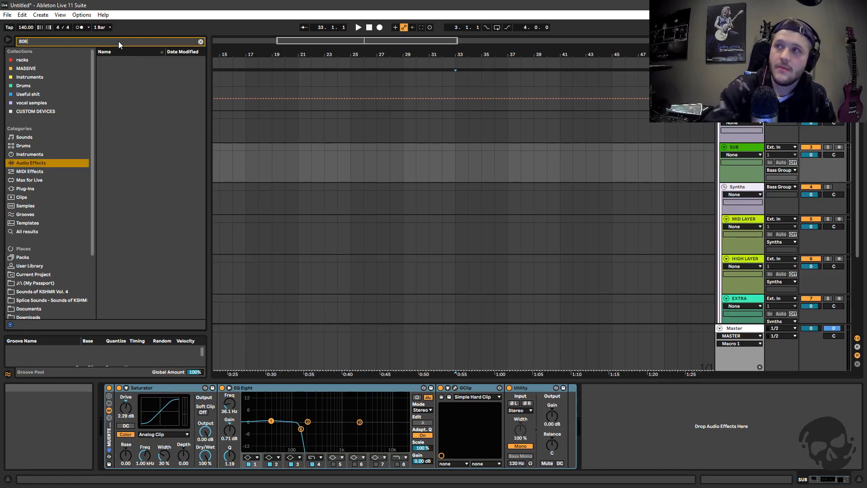
{"action": "left_click", "coordinate": [34, 232]}
{"action": "left_click_drag", "start_coordinate": [208, 186], "coordinate": [276, 186]}
{"action": "left_click_drag", "start_coordinate": [272, 65], "coordinate": [281, 164]}
Place KOMPANY_808_one_shot_thicc_D.wav on the SUB track at bar 25 and clear the browser search
{"action": "left_click", "coordinate": [182, 219]}
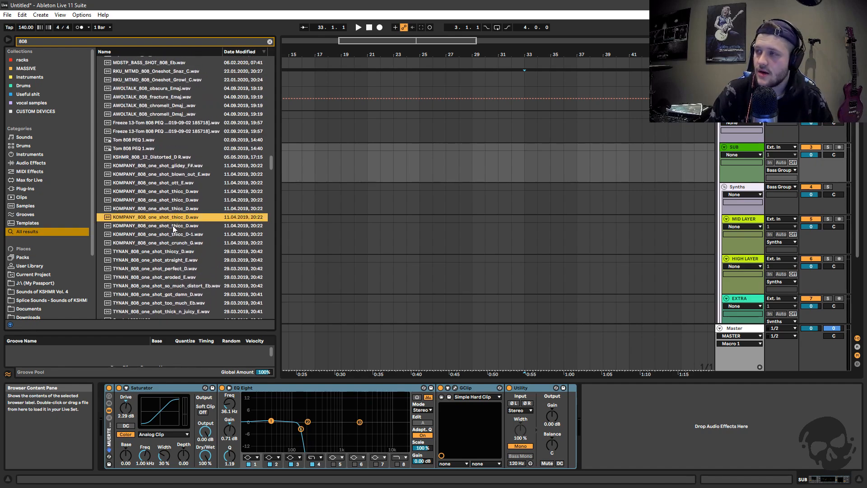
{"action": "left_click_drag", "start_coordinate": [223, 218], "coordinate": [420, 174]}
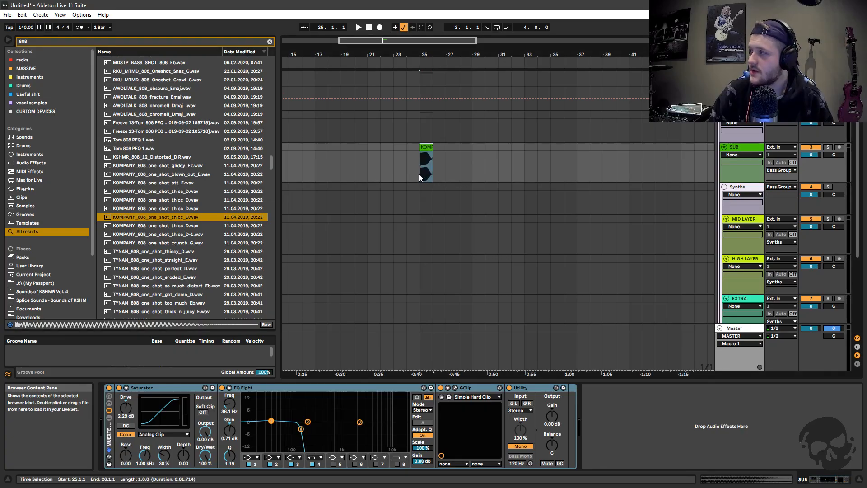
{"action": "left_click", "coordinate": [269, 42]}
{"action": "mouse_move", "coordinate": [422, 54]}
{"action": "left_mouse_down"}
{"action": "mouse_move", "coordinate": [379, 73]}
{"action": "mouse_move", "coordinate": [405, 74]}
{"action": "left_mouse_up"}
{"action": "left_click", "coordinate": [404, 165]}
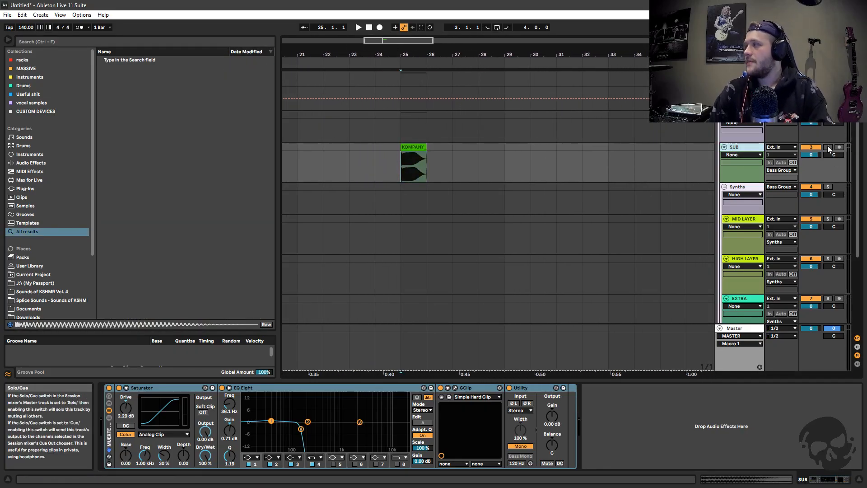
Play the 808 clip on the SUB track from bar 25 and stop playback
{"action": "key", "text": "space"}
{"action": "left_click_drag", "start_coordinate": [393, 41], "coordinate": [388, 70]}
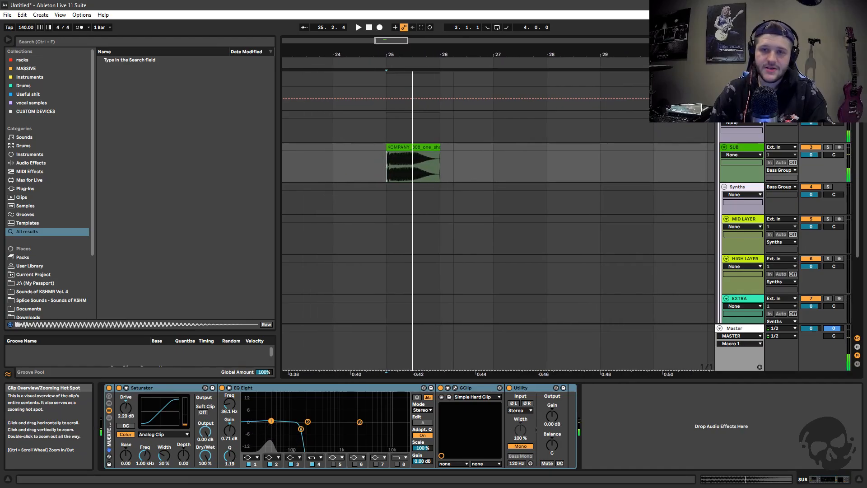
{"action": "key", "text": "space"}
Turn off warping for the 808 clip and return to the SUB track's device chain
{"action": "double_click", "coordinate": [423, 148]}
{"action": "left_click", "coordinate": [190, 254]}
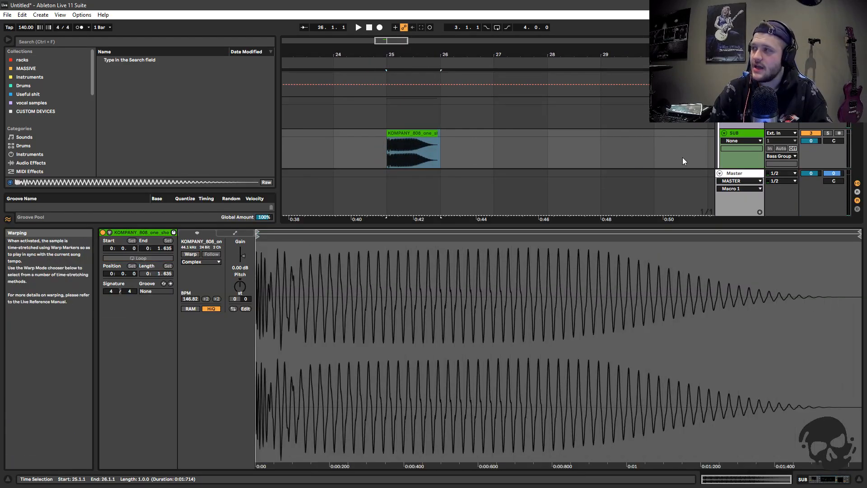
{"action": "double_click", "coordinate": [740, 134]}
{"action": "left_click", "coordinate": [445, 146]}
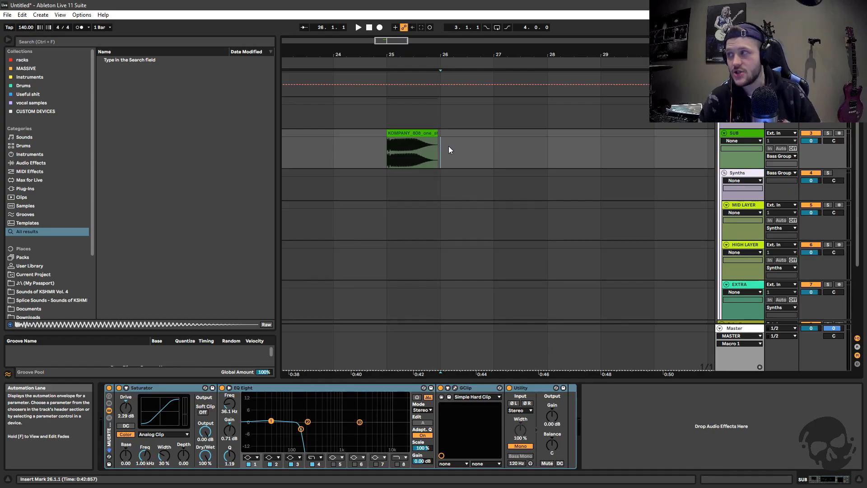
Set the arrangement to a fixed 1/8 grid and solo the SUB track
{"action": "left_click_drag", "start_coordinate": [395, 54], "coordinate": [429, 103]}
{"action": "right_click", "coordinate": [370, 153]}
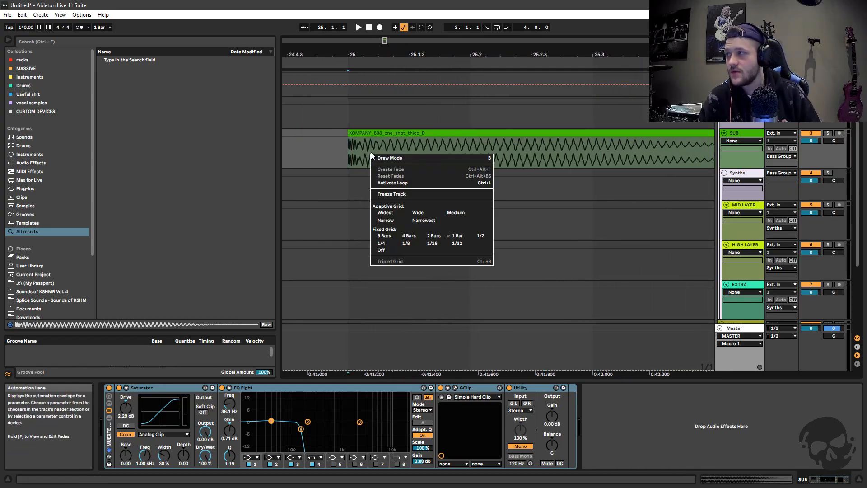
{"action": "left_click", "coordinate": [409, 243]}
{"action": "left_click_drag", "start_coordinate": [382, 40], "coordinate": [385, 42]}
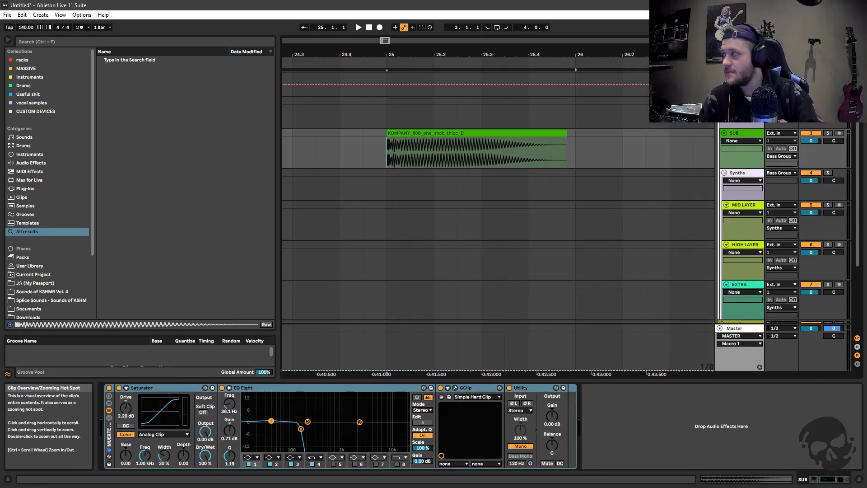
Open the 808 clip's settings, turn warping on and raise its clip tempo to 560 BPM
{"action": "left_click", "coordinate": [430, 134]}
{"action": "double_click", "coordinate": [430, 133]}
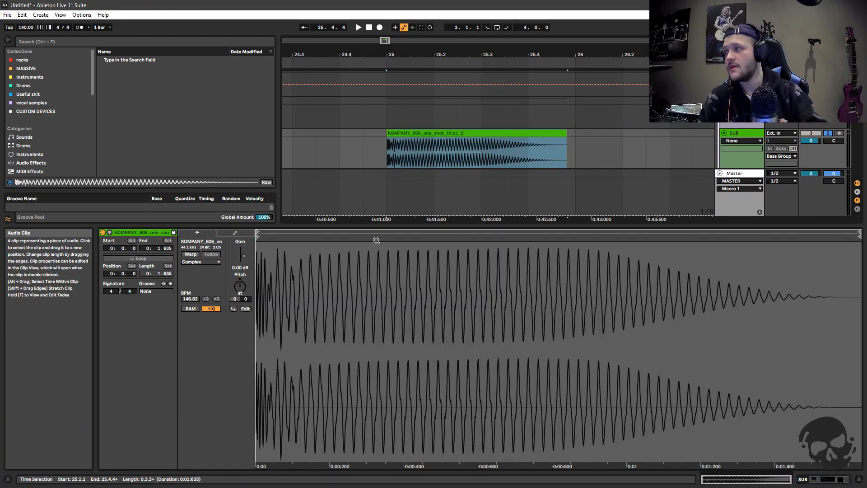
{"action": "double_click", "coordinate": [216, 299]}
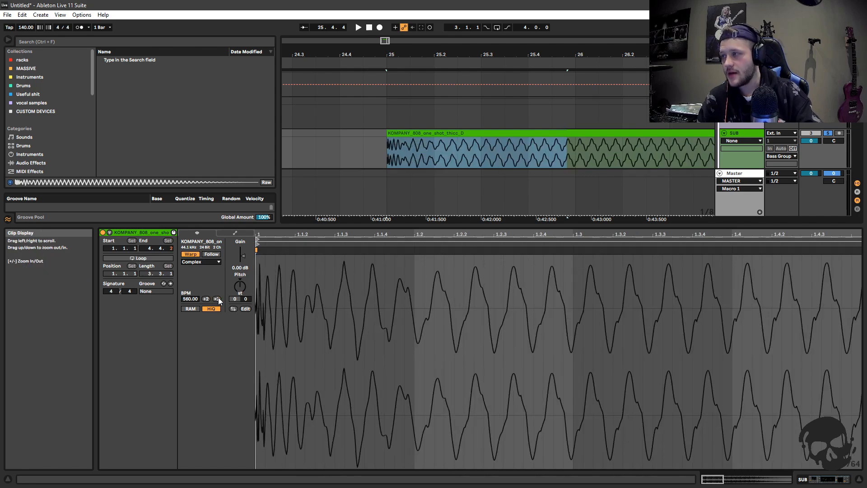
Audition the warped 808 clip from bar 25, switching its warp mode to Complex Pro and setting the envelope to 8
{"action": "left_click", "coordinate": [389, 156]}
{"action": "key", "text": "space"}
{"action": "left_click", "coordinate": [202, 261]}
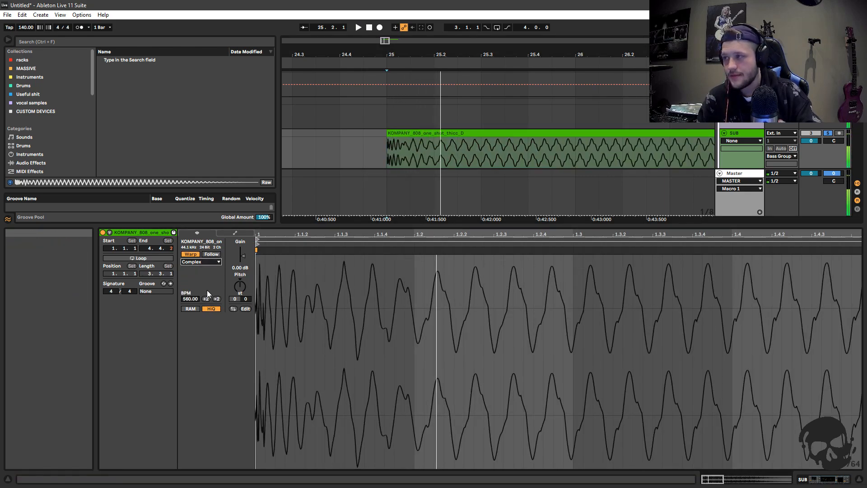
{"action": "left_click", "coordinate": [207, 264]}
{"action": "key", "text": "space"}
{"action": "left_click_drag", "start_coordinate": [201, 274], "coordinate": [198, 306]}
{"action": "key", "text": "space"}
{"action": "key", "text": "space"}
{"action": "key", "text": "space"}
{"action": "key", "text": "space"}
{"action": "key", "text": "space"}
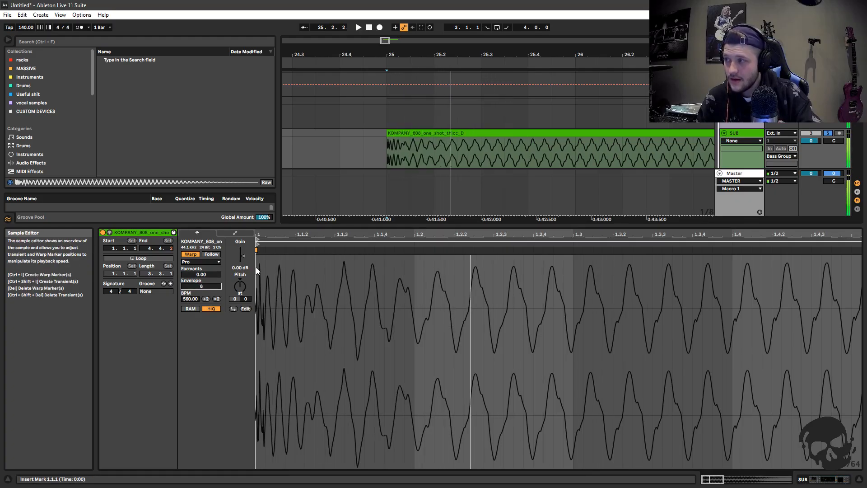
Turn warping off for the 808 clip and return to the SUB track's device chain
{"action": "double_click", "coordinate": [752, 133]}
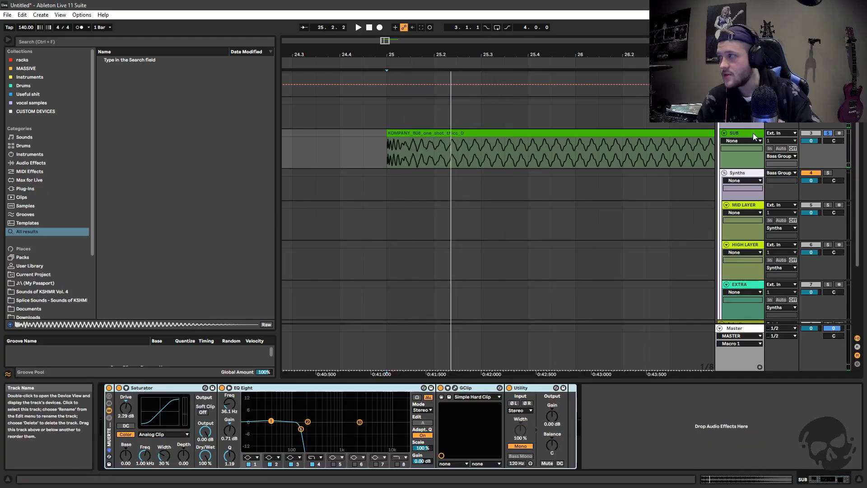
{"action": "double_click", "coordinate": [393, 133]}
{"action": "left_click", "coordinate": [190, 254]}
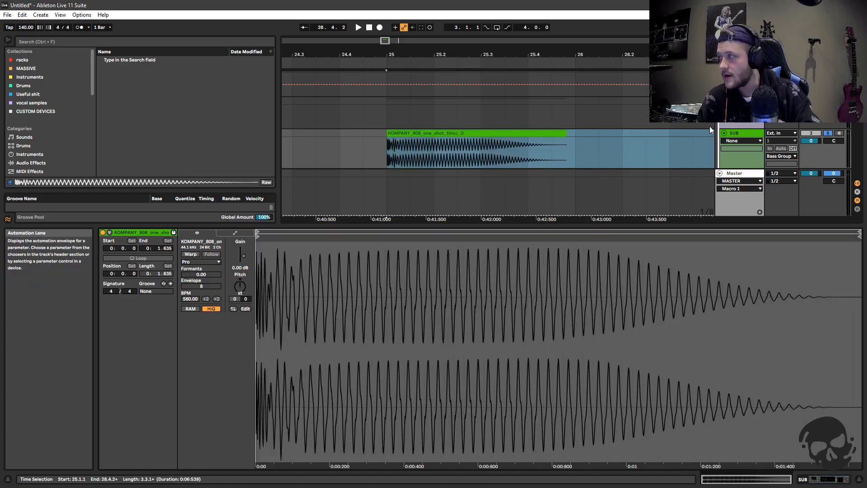
{"action": "double_click", "coordinate": [742, 133]}
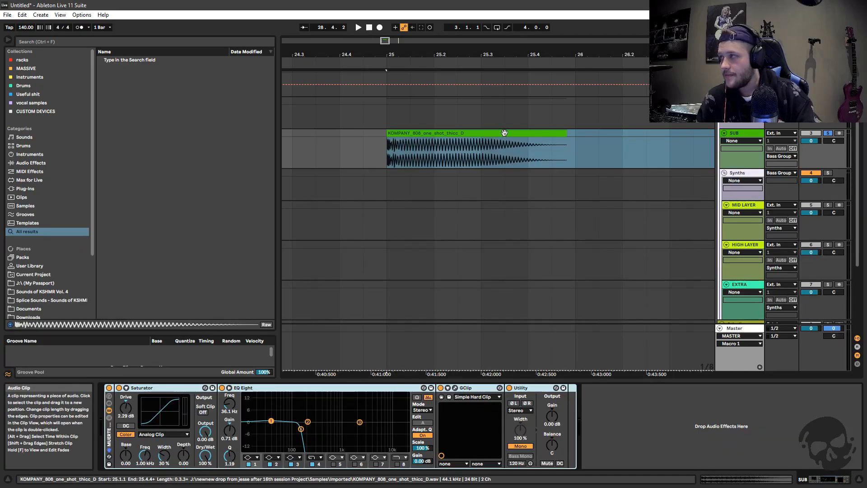
Shorten the 808 clip on the SUB track so that it ends at 25.2.3
{"action": "left_click", "coordinate": [565, 141]}
{"action": "left_click", "coordinate": [566, 138]}
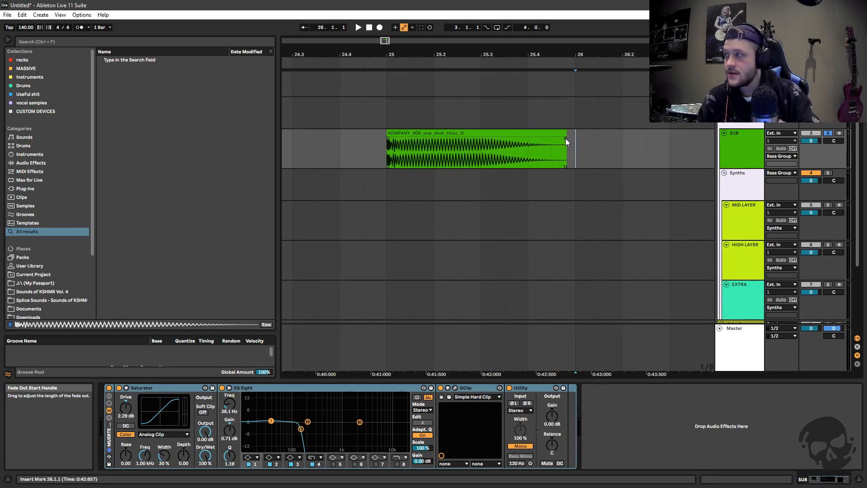
{"action": "left_click_drag", "start_coordinate": [579, 148], "coordinate": [457, 133]}
Duplicate the shortened 808 clip twice back to back and check the first clip's settings
{"action": "key", "text": "ctrl+d"}
{"action": "key", "text": "ctrl+d"}
{"action": "double_click", "coordinate": [396, 144]}
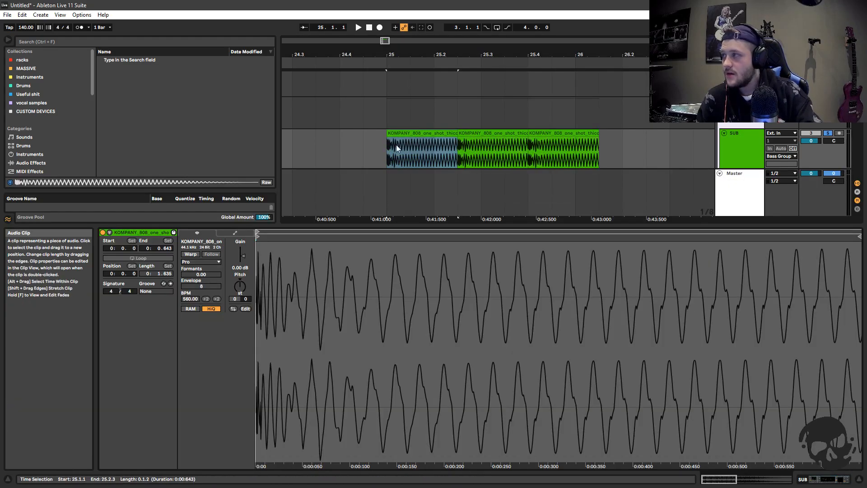
{"action": "double_click", "coordinate": [730, 140]}
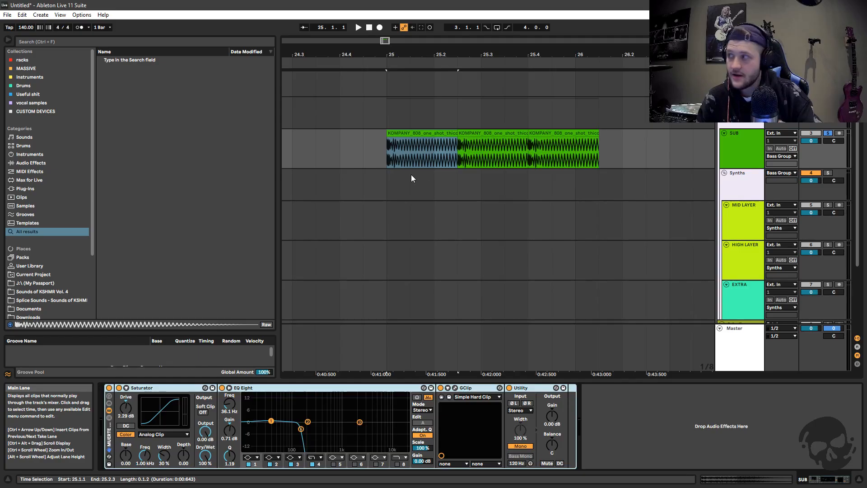
Place the insert marker at bar 25 and undo the two duplications of the 808 clip
{"action": "left_click", "coordinate": [386, 156]}
{"action": "left_click", "coordinate": [385, 153]}
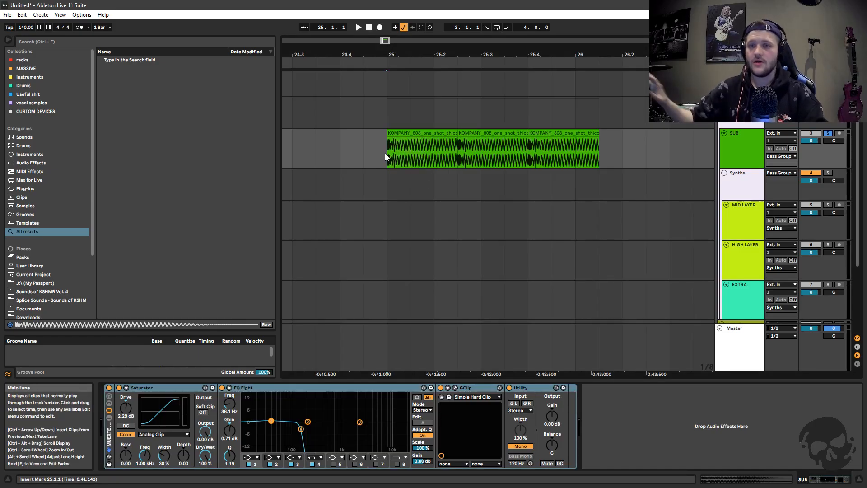
{"action": "key", "text": "ctrl+z"}
{"action": "key", "text": "ctrl+z"}
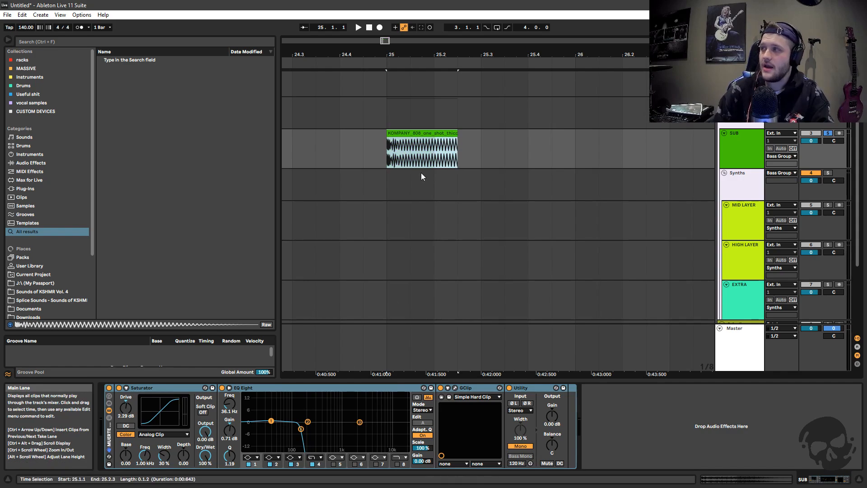
Examine the Saturator and EQ Eight in the SUB track's device chain
{"action": "left_click", "coordinate": [135, 388]}
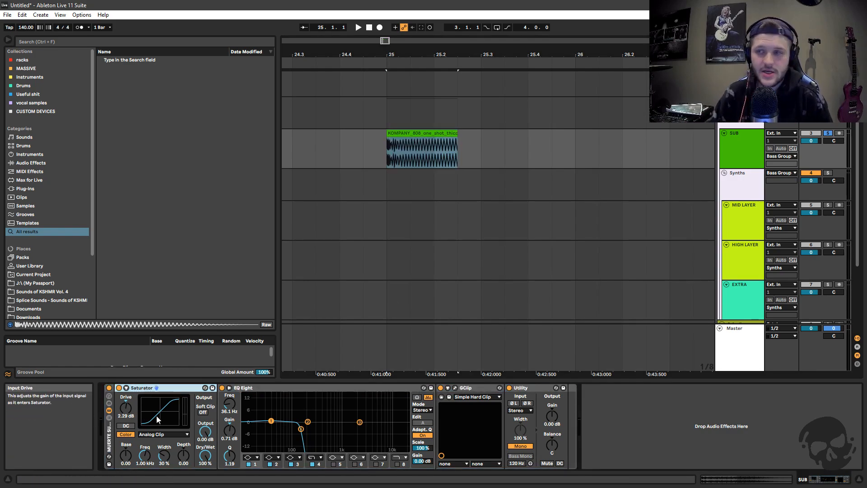
{"action": "double_click", "coordinate": [127, 408]}
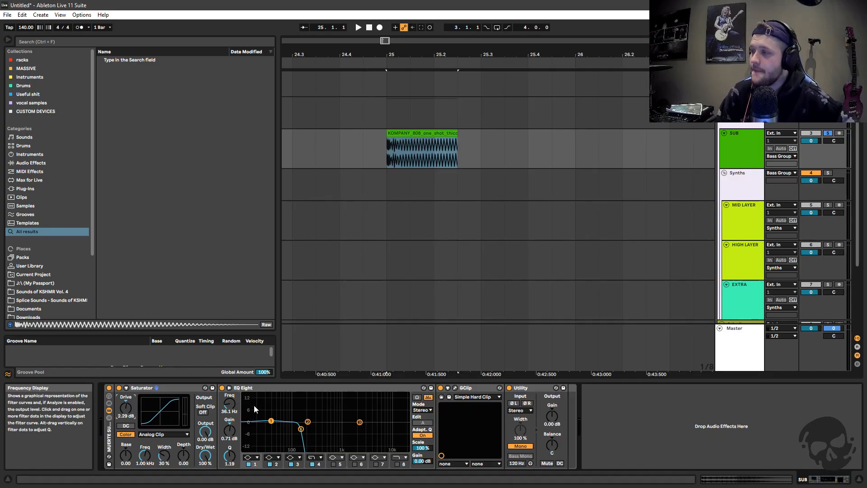
{"action": "left_click", "coordinate": [307, 397]}
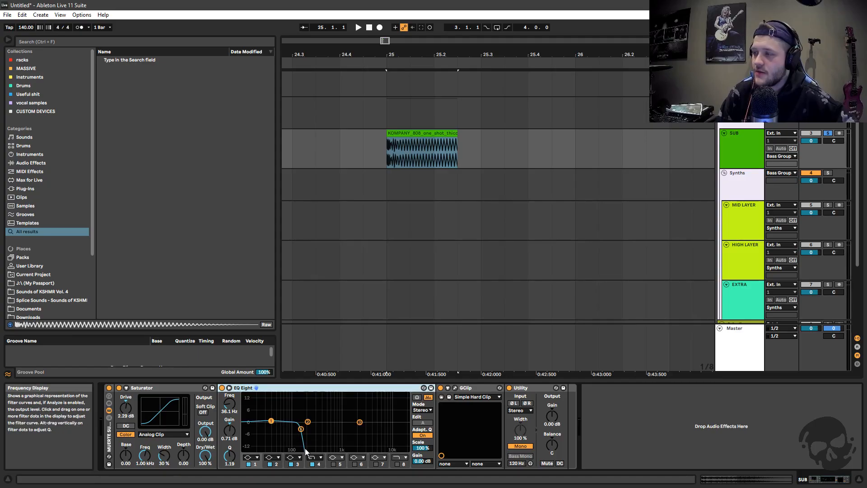
Sweep EQ Eight's band 4 high-cut frequency between 46 Hz and 212 Hz while auditioning the 808, ending at 156 Hz
{"action": "left_click", "coordinate": [301, 429]}
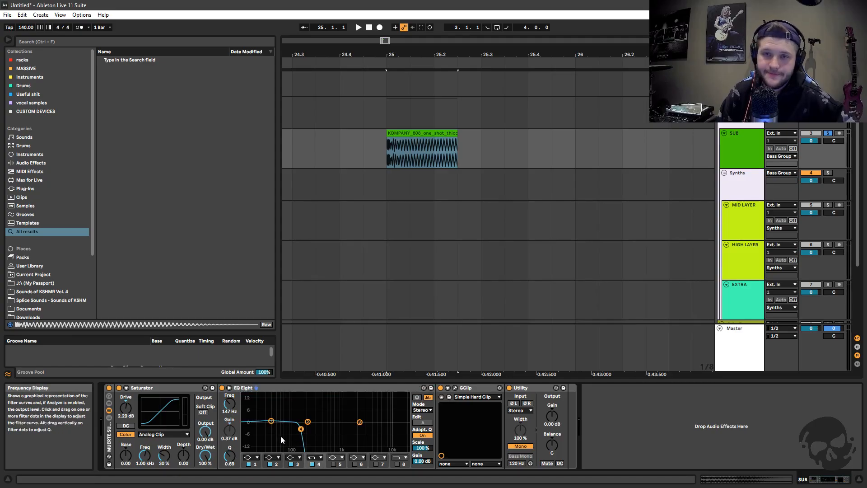
{"action": "left_click_drag", "start_coordinate": [229, 404], "coordinate": [230, 437]}
{"action": "key", "text": "space"}
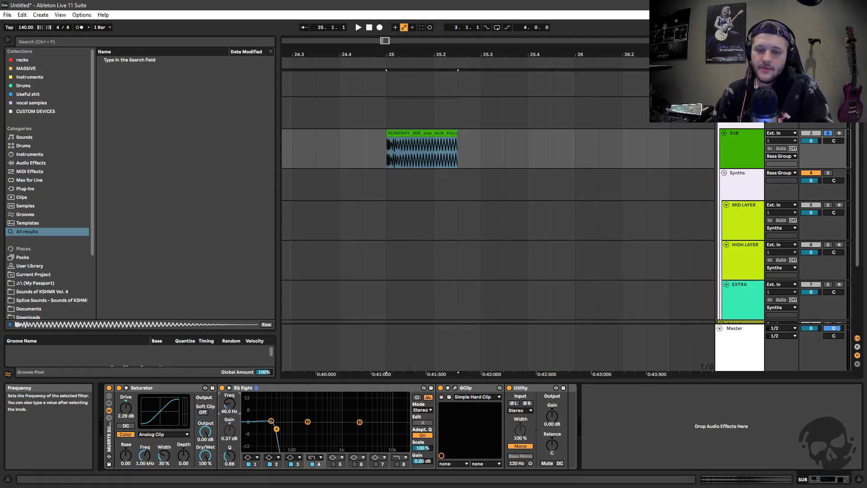
{"action": "key", "text": "space"}
{"action": "left_click_drag", "start_coordinate": [230, 404], "coordinate": [229, 389]}
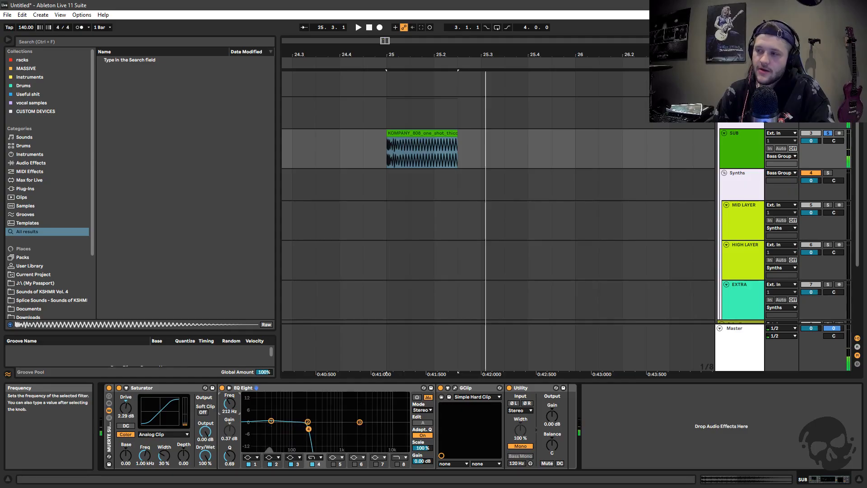
{"action": "key", "text": "space"}
{"action": "key", "text": "space"}
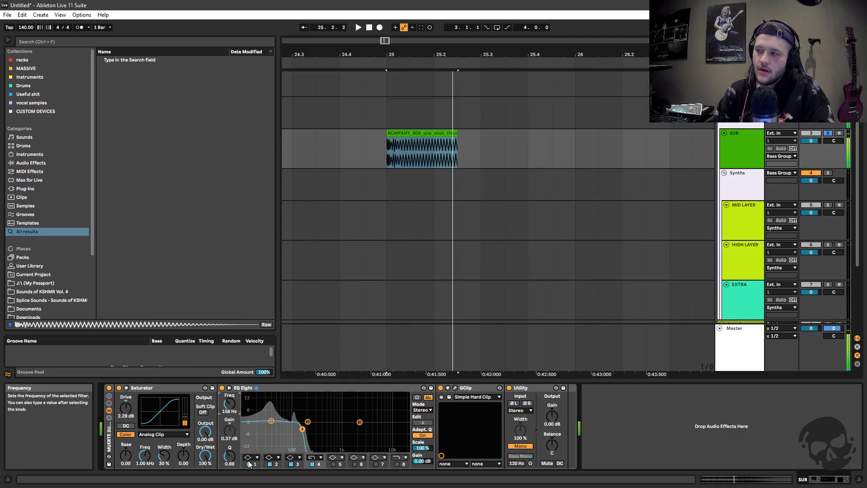
Change EQ Eight's band 1 to a steep low-cut filter and lower its frequency to 10 Hz while auditioning the 808
{"action": "left_click", "coordinate": [253, 459]}
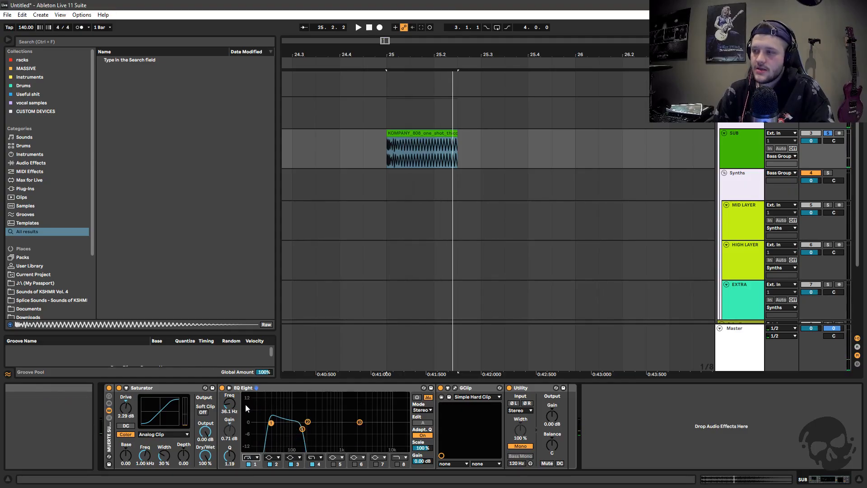
{"action": "left_click", "coordinate": [245, 404]}
{"action": "left_click_drag", "start_coordinate": [229, 404], "coordinate": [229, 420]}
{"action": "key", "text": "space"}
{"action": "key", "text": "space"}
{"action": "key", "text": "space"}
{"action": "key", "text": "space"}
Switch band 1 of EQ Eight to a gentler low-cut slope and turn the band off
{"action": "left_click", "coordinate": [249, 457]}
{"action": "left_click", "coordinate": [247, 404]}
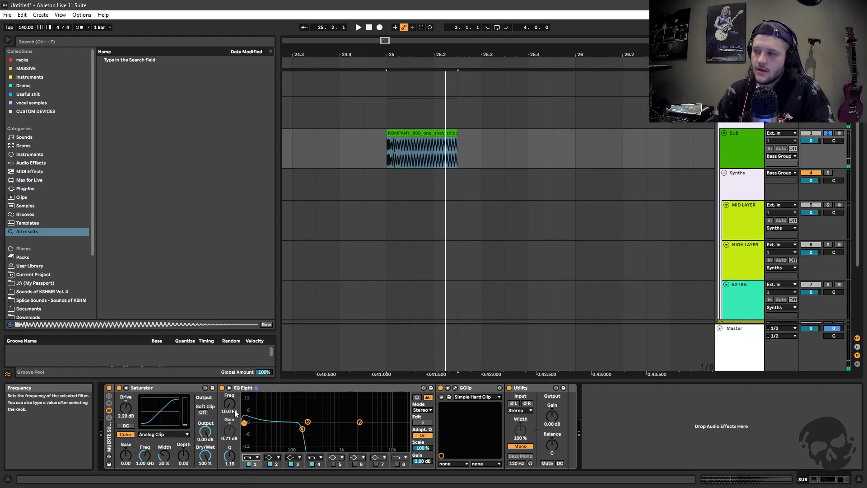
{"action": "left_click", "coordinate": [249, 464]}
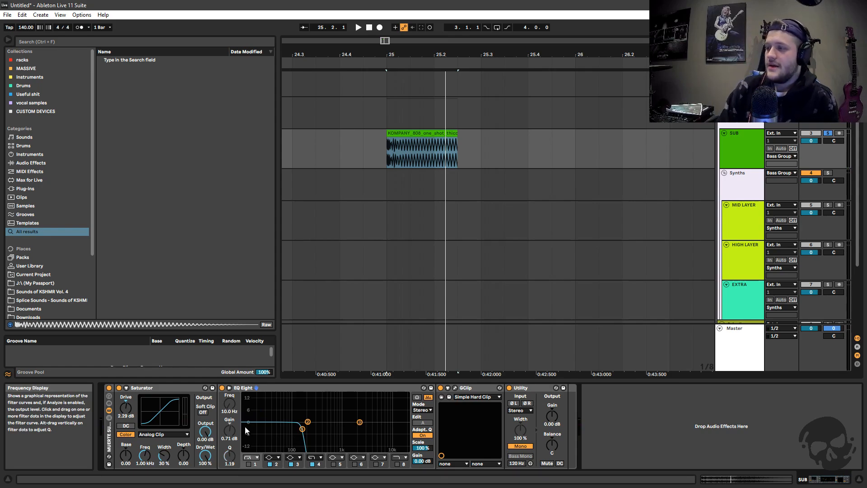
Set EQ Eight's band 2 to 32.3 Hz with a 1.38 dB boost and band 4's cutoff to 147 Hz, auditioning the 808
{"action": "left_click_drag", "start_coordinate": [308, 421], "coordinate": [264, 415]}
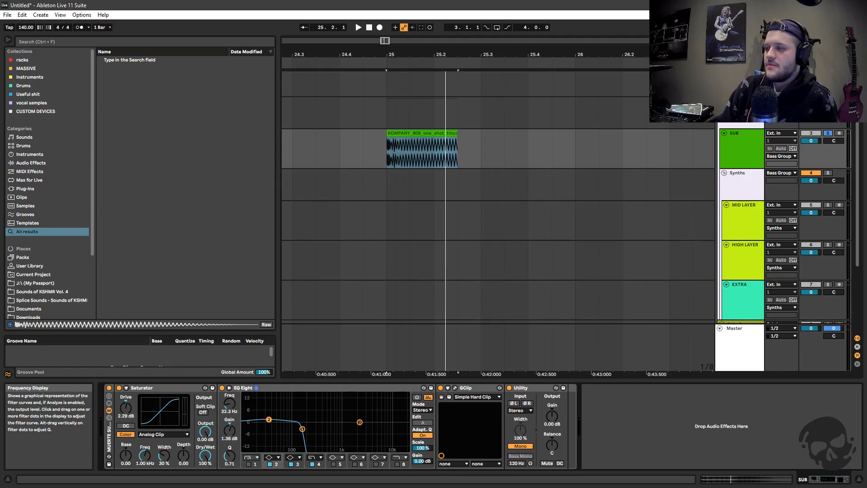
{"action": "left_click", "coordinate": [302, 428]}
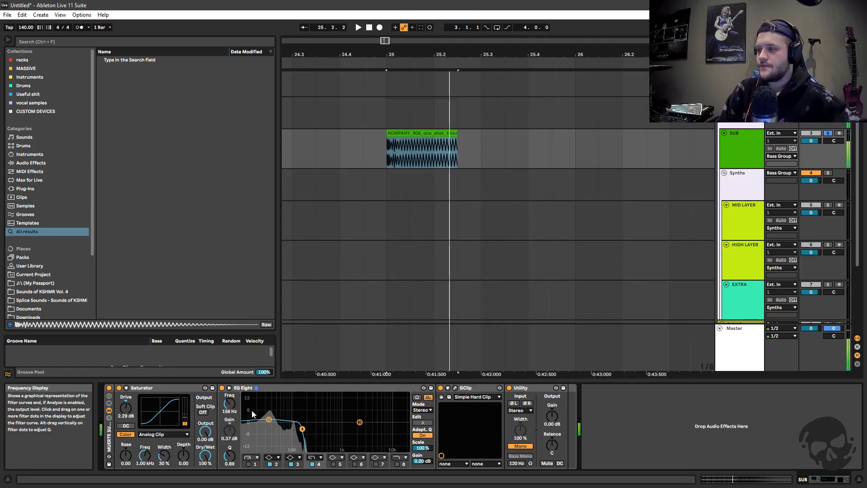
{"action": "left_click_drag", "start_coordinate": [229, 403], "coordinate": [229, 405]}
{"action": "key", "text": "space"}
{"action": "key", "text": "space"}
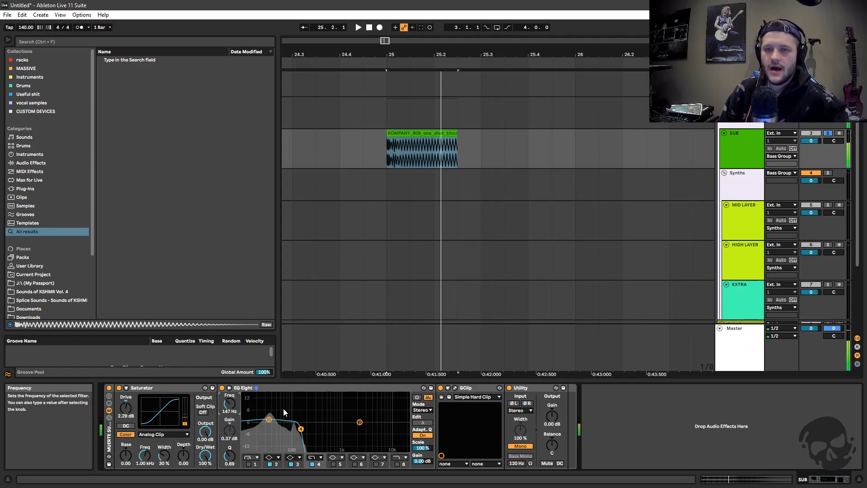
Play the 808 through EQ Eight again and set band 4's cutoff frequency to 150 Hz
{"action": "left_click", "coordinate": [279, 390]}
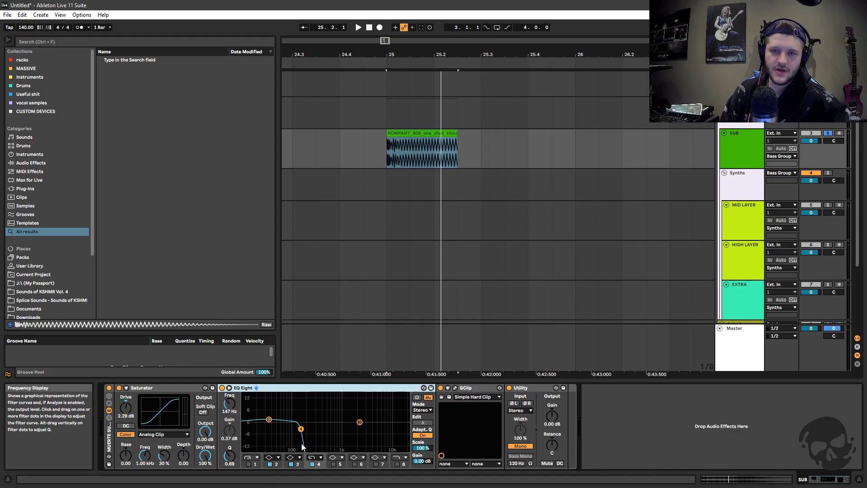
{"action": "key", "text": "space"}
{"action": "key", "text": "space"}
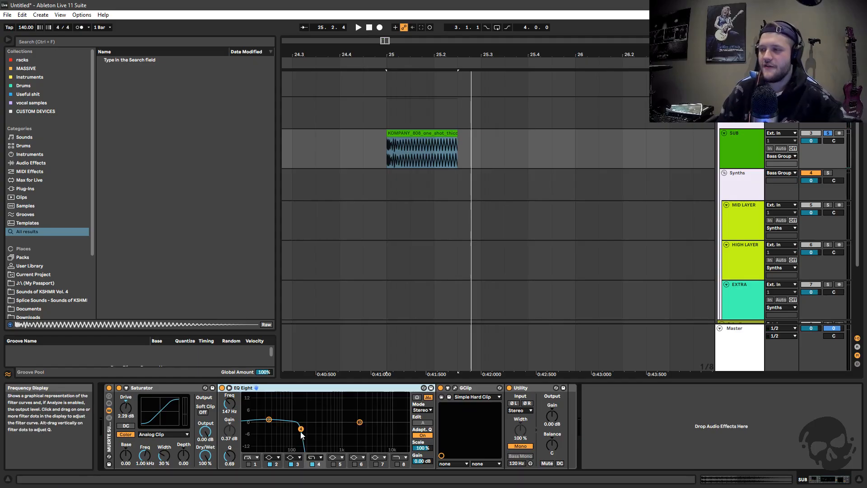
{"action": "left_click", "coordinate": [228, 408]}
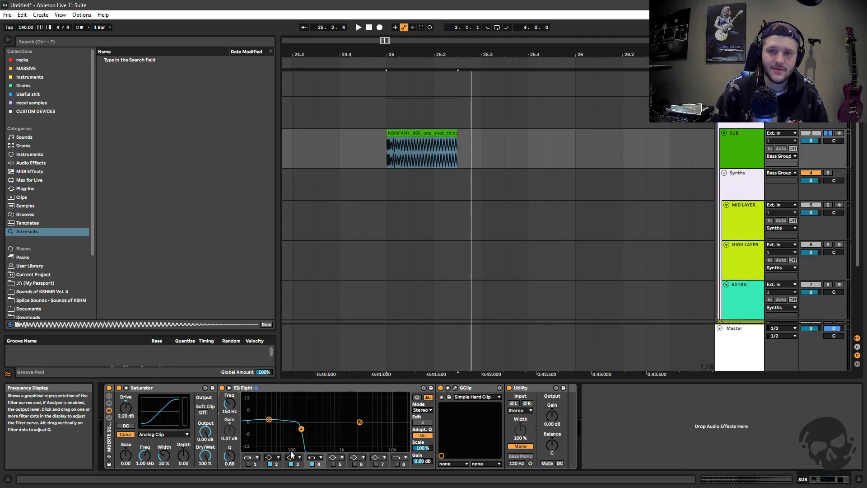
Open the GClip plug-in window from the SUB chain and position it over the arrangement, clear of the devices
{"action": "left_click", "coordinate": [267, 389]}
{"action": "left_click", "coordinate": [441, 397]}
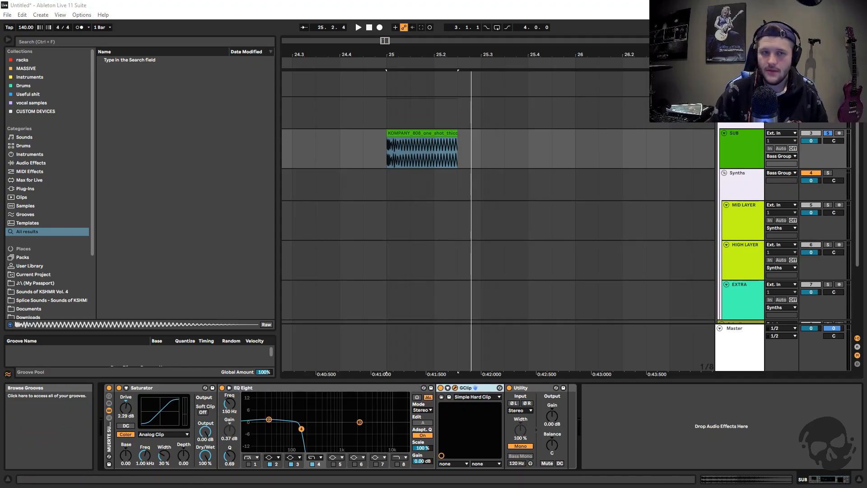
{"action": "left_click_drag", "start_coordinate": [331, 142], "coordinate": [501, 148]}
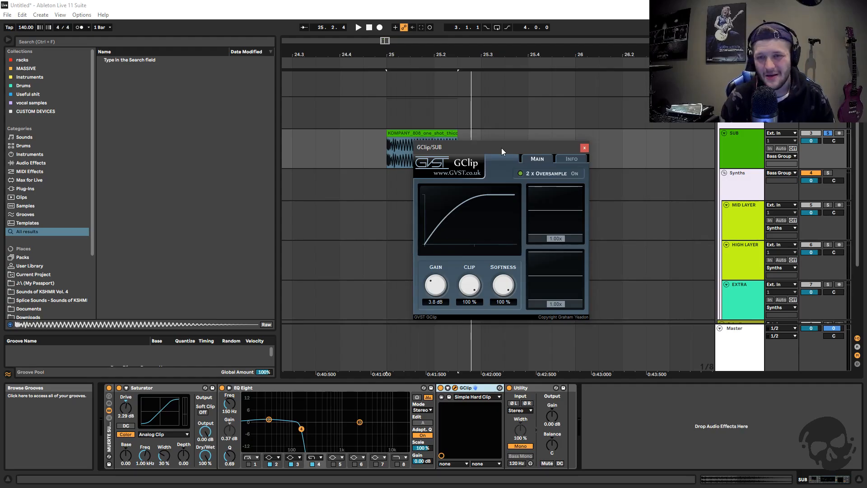
{"action": "left_click_drag", "start_coordinate": [501, 148], "coordinate": [539, 144]}
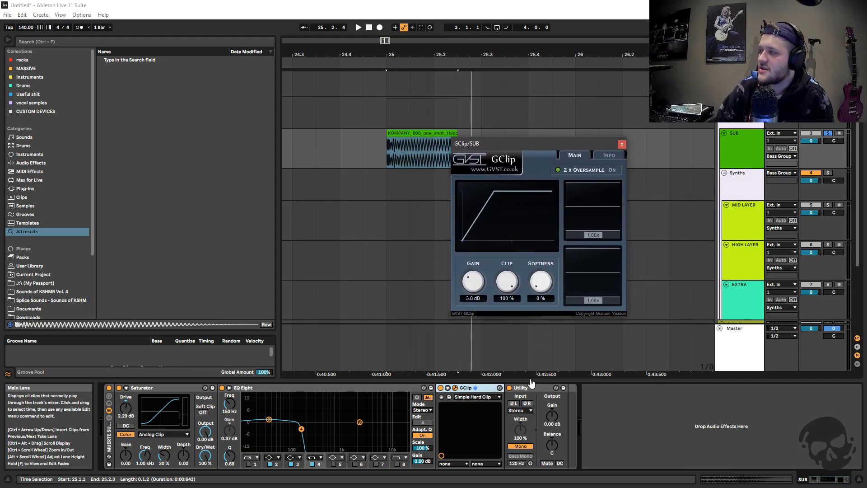
Audition the 808 with GClip's softness at 0% and raise the softness to 100%
{"action": "left_click_drag", "start_coordinate": [540, 283], "coordinate": [553, 289]}
{"action": "key", "text": "space"}
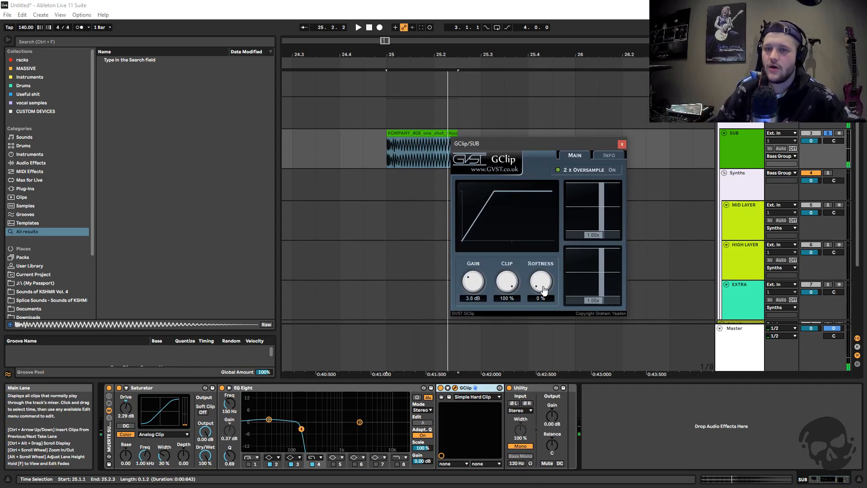
{"action": "left_click_drag", "start_coordinate": [543, 289], "coordinate": [513, 235]}
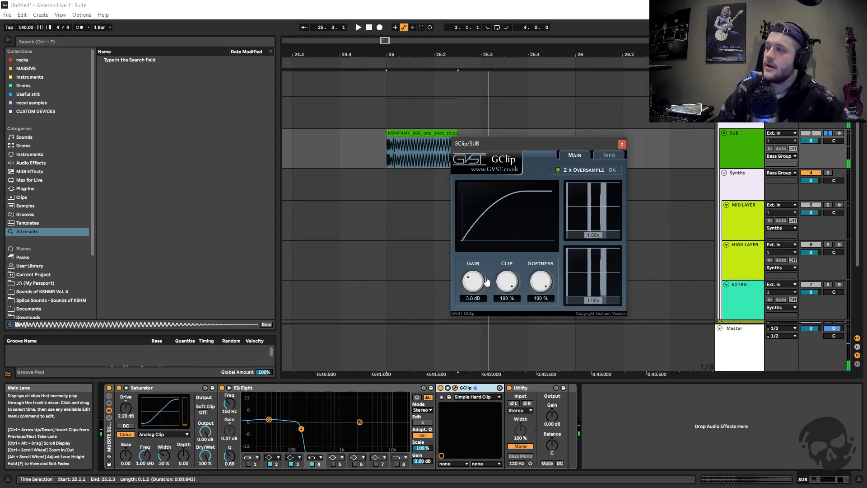
Raise GClip's gain to 12.0 dB and audition the 808 with the heavier clipping
{"action": "left_click_drag", "start_coordinate": [472, 282], "coordinate": [470, 253]}
{"action": "key", "text": "space"}
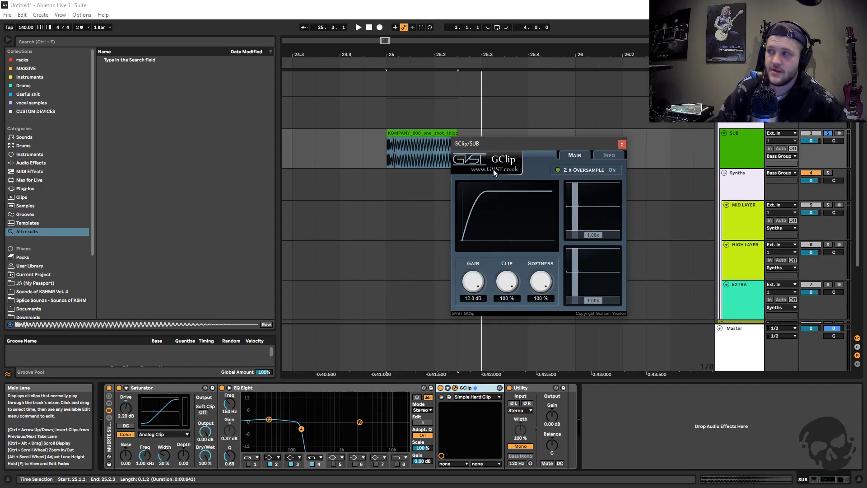
{"action": "key", "text": "space"}
Lower GClip's gain to 3.3 dB while auditioning the 808 clip
{"action": "left_click_drag", "start_coordinate": [473, 282], "coordinate": [477, 323]}
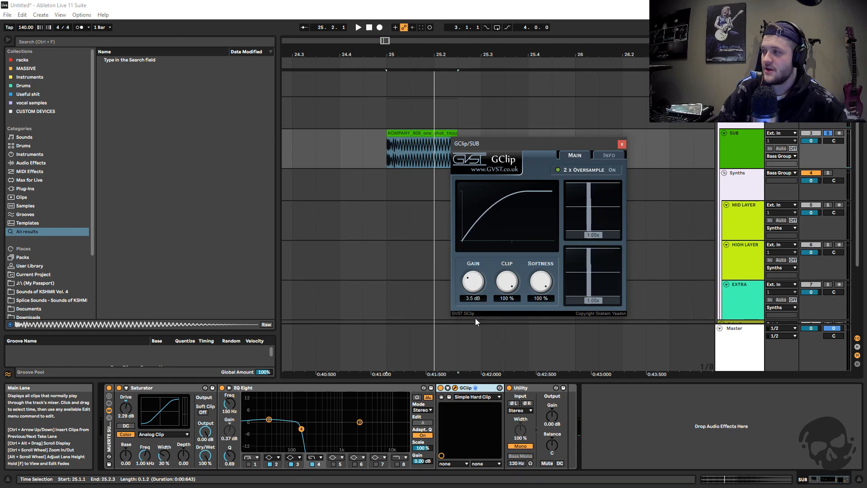
{"action": "key", "text": "space"}
{"action": "key", "text": "space"}
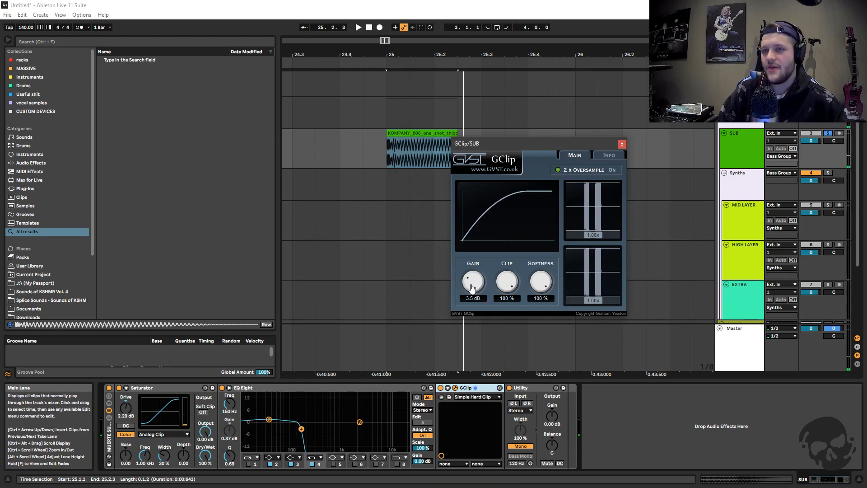
{"action": "mouse_move", "coordinate": [471, 288]}
{"action": "left_mouse_down"}
{"action": "mouse_move", "coordinate": [481, 277]}
{"action": "mouse_move", "coordinate": [477, 292]}
{"action": "left_mouse_up"}
{"action": "key", "text": "space"}
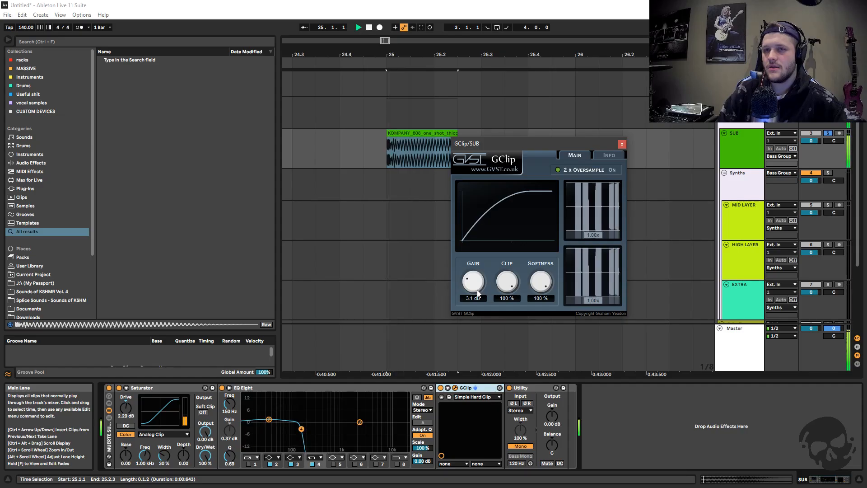
Close the GClip window and examine the Mono setting of the Utility device at the end of the SUB chain
{"action": "left_click", "coordinate": [622, 144]}
{"action": "left_click", "coordinate": [526, 391]}
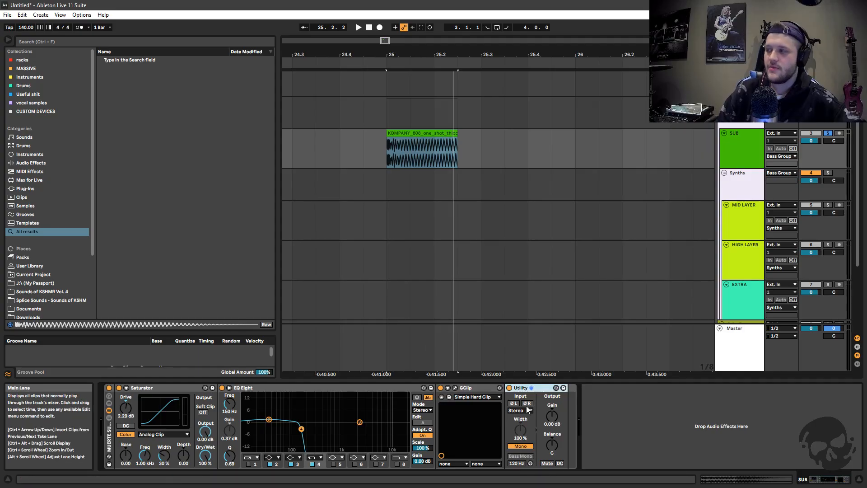
{"action": "left_click", "coordinate": [523, 446]}
{"action": "left_click", "coordinate": [532, 388]}
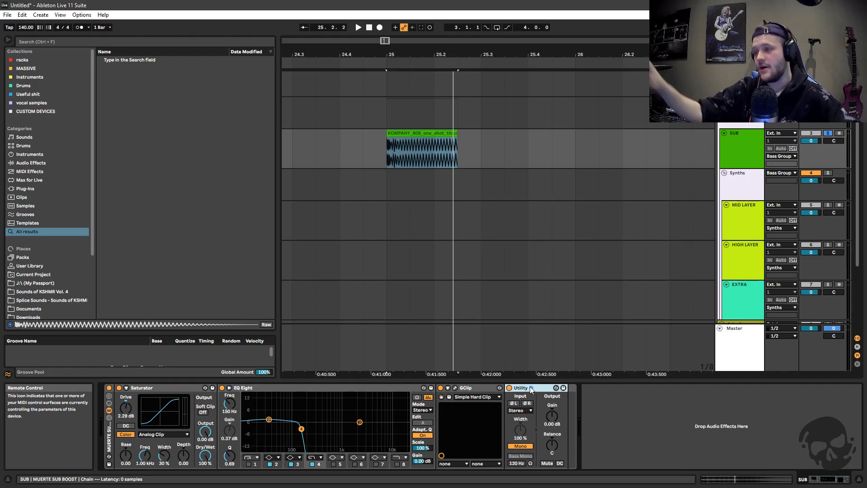
Shorten the 808 clip on the SUB track to one beat and duplicate it back to back from bar 25 to bar 27
{"action": "left_click", "coordinate": [740, 134]}
{"action": "left_click_drag", "start_coordinate": [399, 54], "coordinate": [400, 41]}
{"action": "left_click", "coordinate": [460, 150]}
{"action": "left_click", "coordinate": [413, 134]}
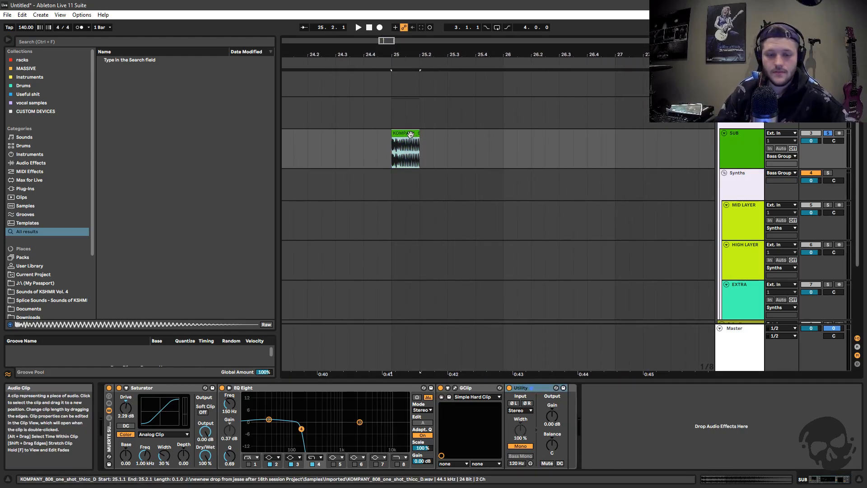
{"action": "key", "text": "ctrl+d"}
{"action": "key", "text": "ctrl+d"}
{"action": "key", "text": "ctrl+d"}
{"action": "key", "text": "ctrl+d"}
{"action": "key", "text": "ctrl+d"}
{"action": "key", "text": "ctrl+d"}
{"action": "key", "text": "ctrl+d"}
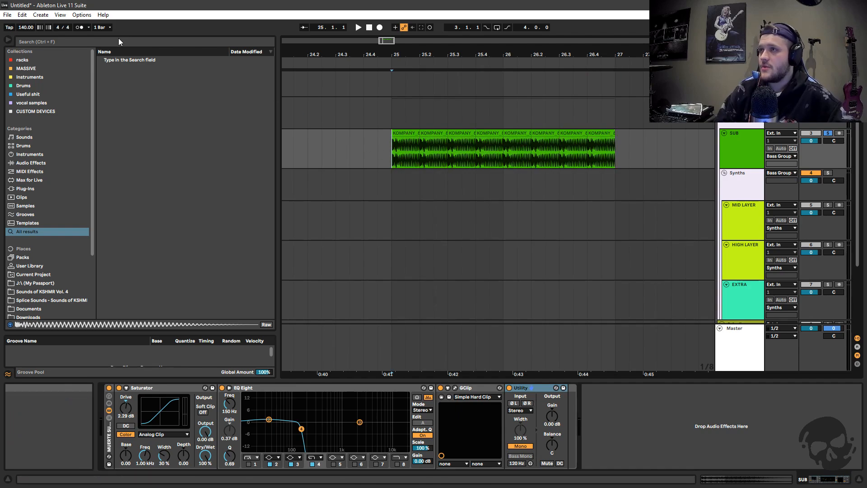
Play the repeated 808 clips, switching the metronome on and back off
{"action": "key", "text": "space"}
{"action": "left_click", "coordinate": [80, 27]}
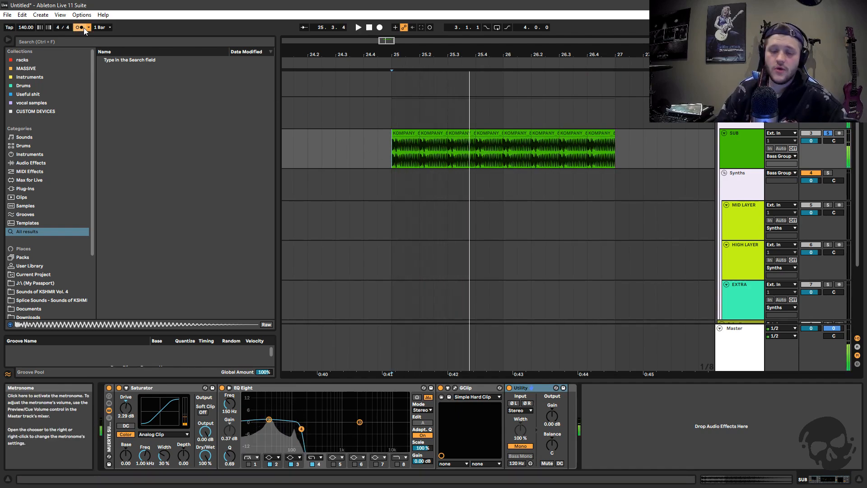
{"action": "left_click", "coordinate": [81, 27]}
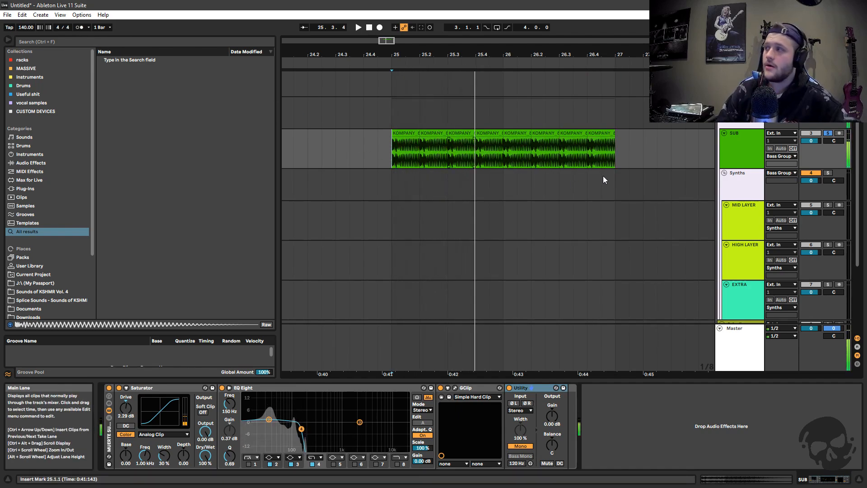
Turn off solo on the SUB track
{"action": "left_click_drag", "start_coordinate": [446, 54], "coordinate": [448, 45]}
{"action": "scroll", "coordinate": [463, 182], "scroll_direction": "down", "scroll_amount": 1}
{"action": "scroll", "coordinate": [465, 183], "scroll_direction": "up", "scroll_amount": 1}
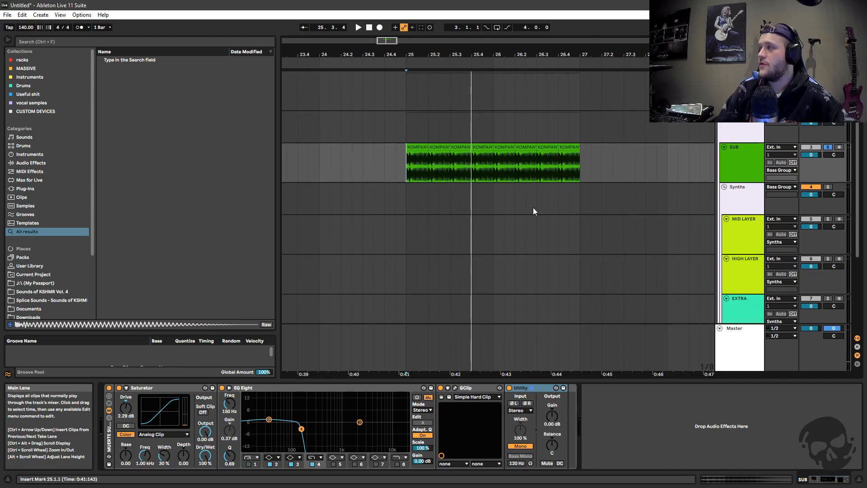
{"action": "left_click", "coordinate": [745, 180]}
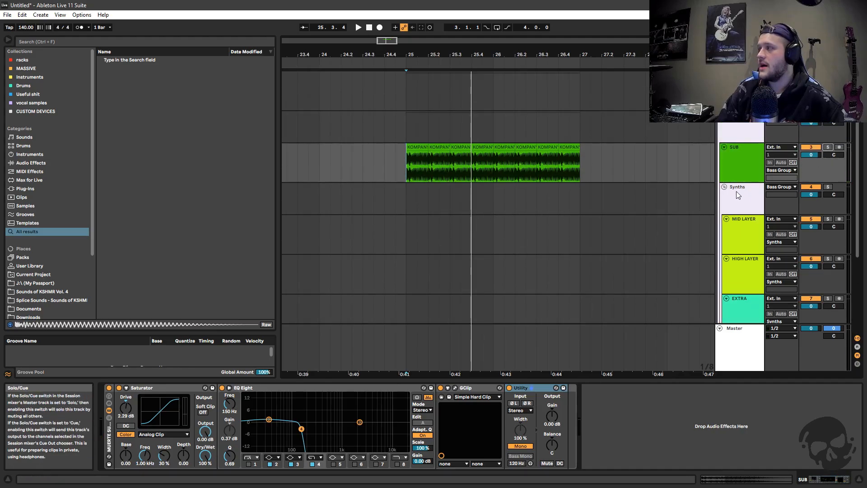
Open the GClip window of the Synths group, examine its gain, clip and softness settings, and close it
{"action": "left_click", "coordinate": [736, 191]}
{"action": "left_click", "coordinate": [134, 388]}
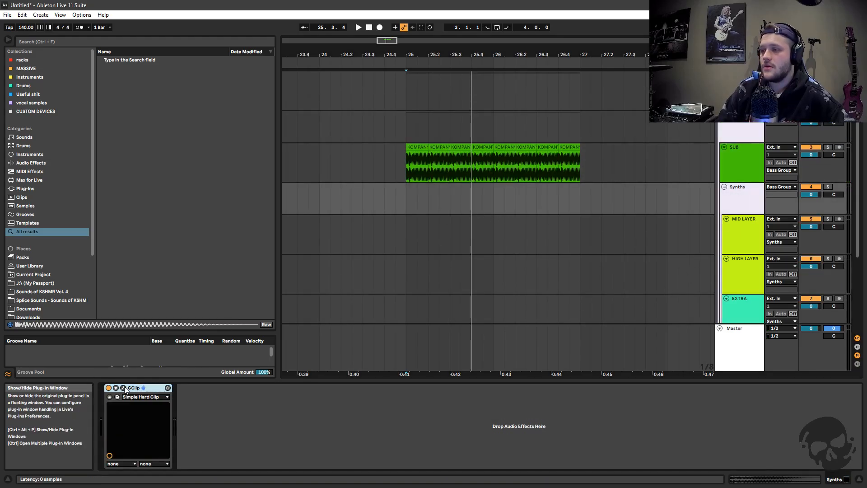
{"action": "left_click", "coordinate": [123, 388]}
{"action": "left_click_drag", "start_coordinate": [467, 124], "coordinate": [339, 131]}
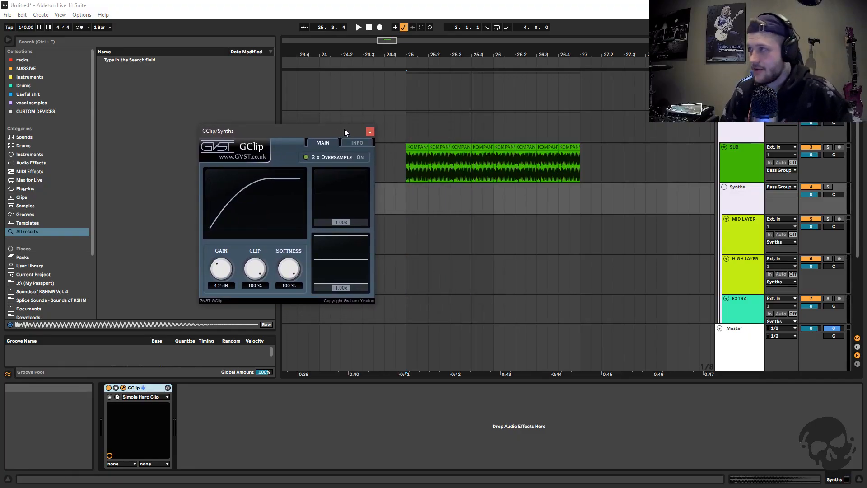
{"action": "left_click_drag", "start_coordinate": [344, 130], "coordinate": [352, 130]}
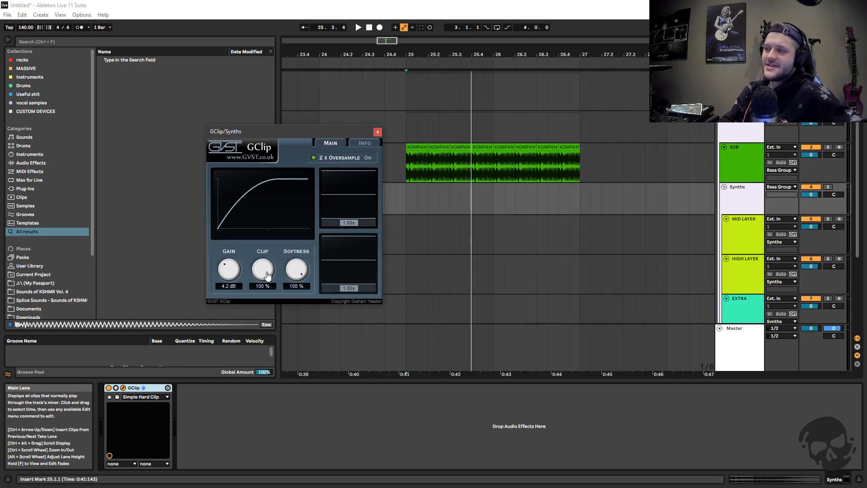
{"action": "left_click", "coordinate": [378, 132]}
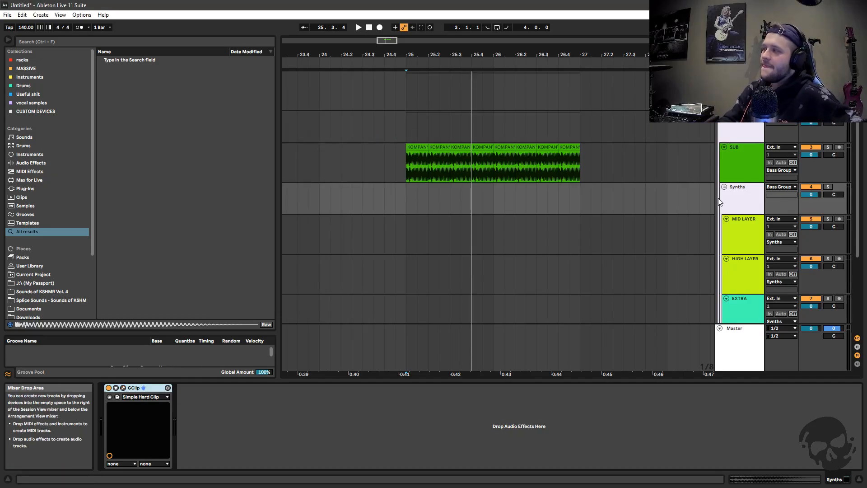
Examine the effect chains on the MID LAYER, HIGH LAYER and EXTRA tracks inside the Synths group
{"action": "scroll", "coordinate": [736, 206], "scroll_direction": "down", "scroll_amount": 1}
{"action": "left_click", "coordinate": [735, 207]}
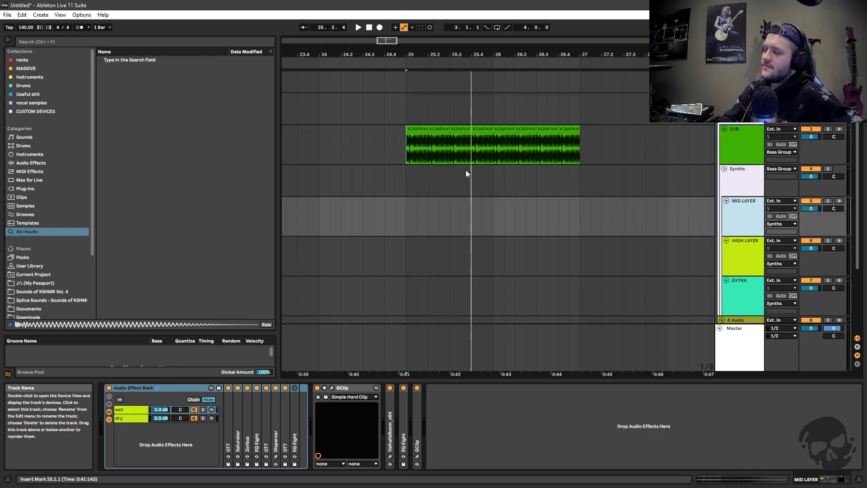
{"action": "scroll", "coordinate": [736, 198], "scroll_direction": "down", "scroll_amount": 2}
{"action": "left_click", "coordinate": [741, 189]}
{"action": "left_click", "coordinate": [741, 164]}
{"action": "left_click", "coordinate": [741, 194]}
{"action": "left_click", "coordinate": [742, 227]}
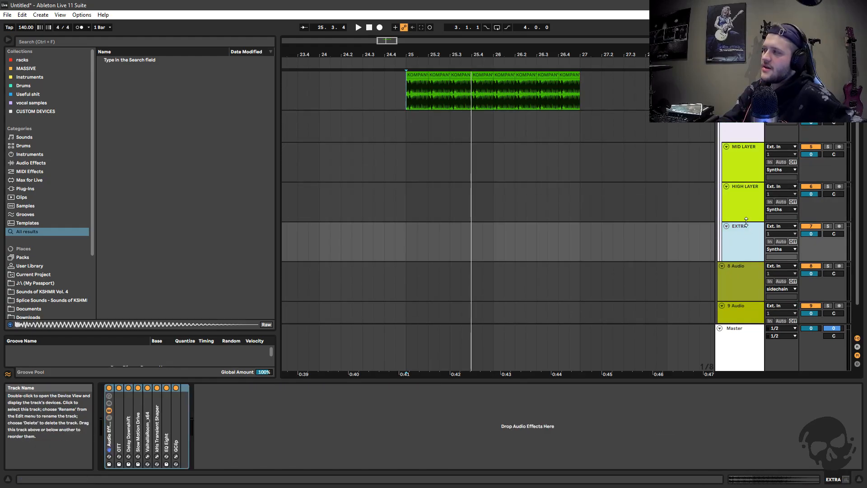
{"action": "left_click", "coordinate": [741, 199]}
{"action": "left_click", "coordinate": [740, 172]}
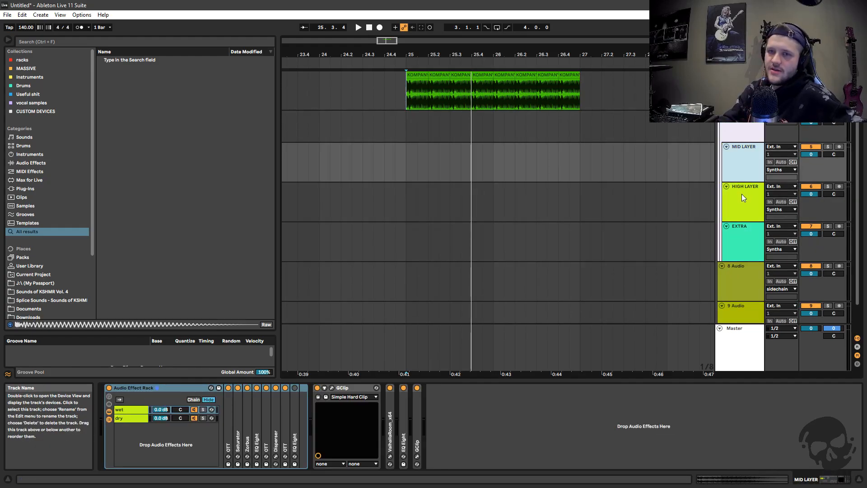
Compare the SUB track's device chain with those of the Synths group and the HIGH LAYER track
{"action": "scroll", "coordinate": [448, 126], "scroll_direction": "up", "scroll_amount": 2}
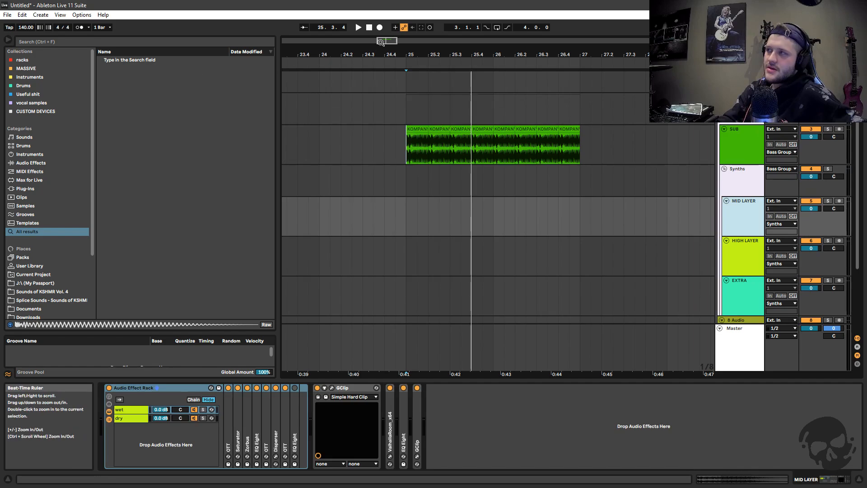
{"action": "left_click_drag", "start_coordinate": [358, 55], "coordinate": [397, 48]}
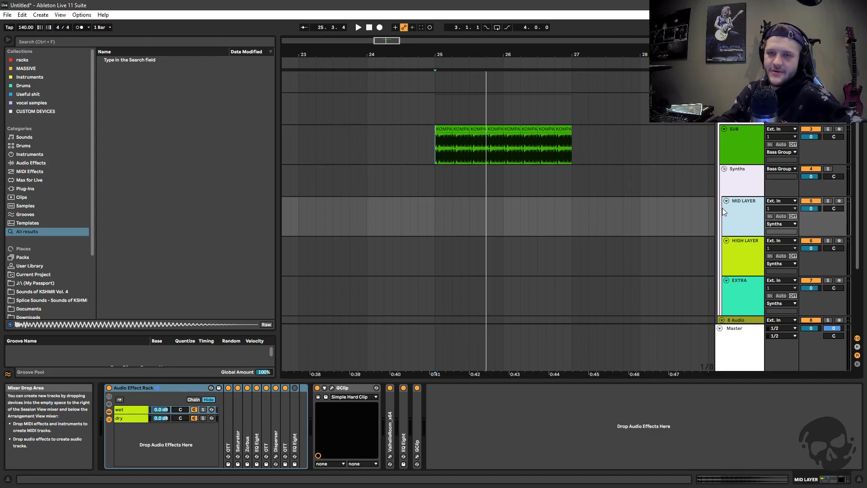
{"action": "left_click", "coordinate": [727, 159]}
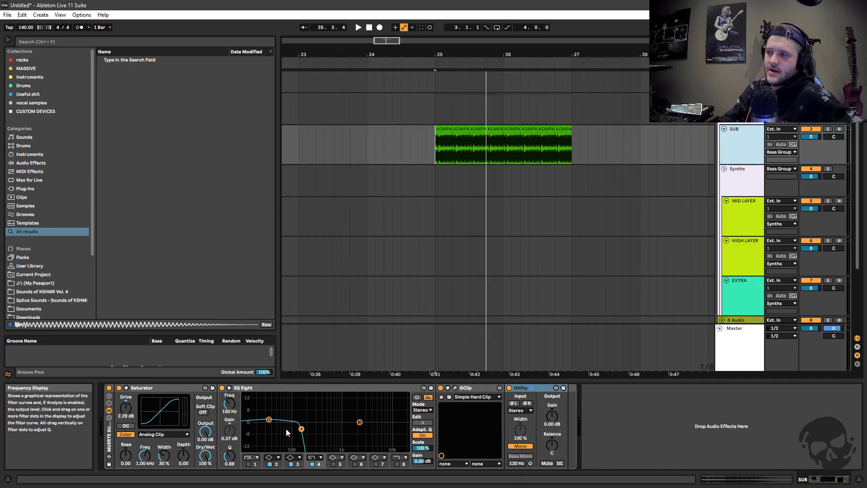
{"action": "left_click", "coordinate": [735, 266]}
{"action": "left_click", "coordinate": [726, 177]}
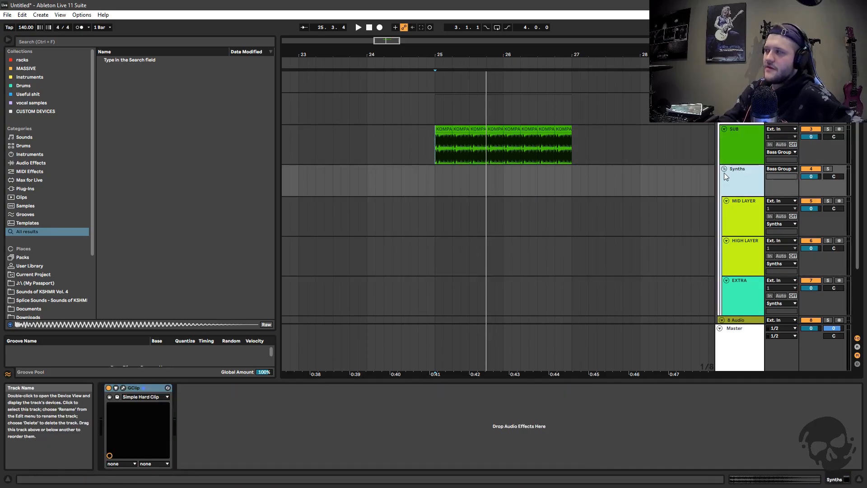
{"action": "left_click", "coordinate": [733, 150]}
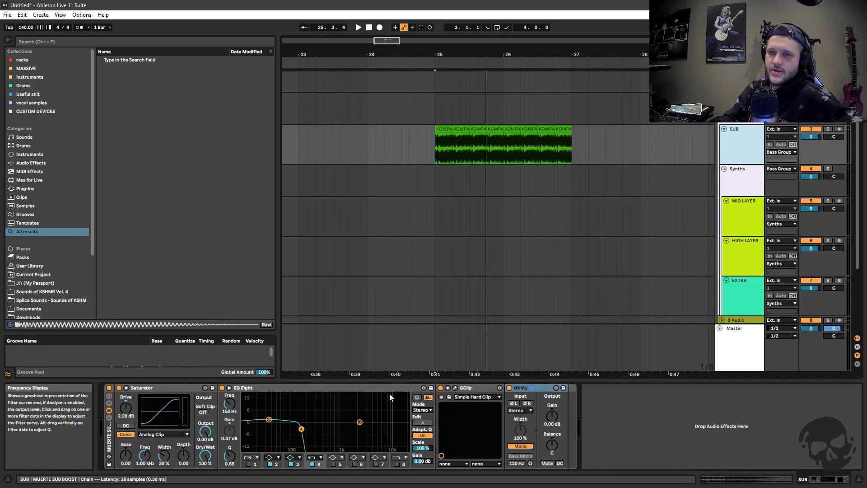
{"action": "left_click", "coordinate": [753, 252]}
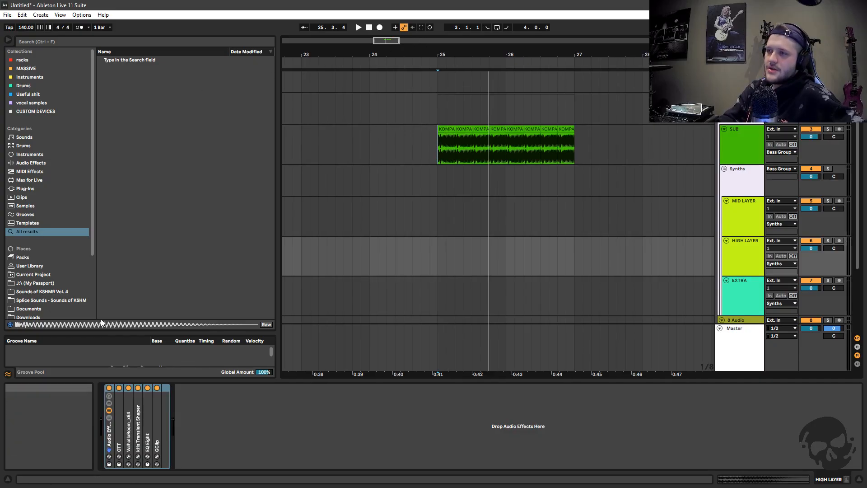
Browse the Splice Sounds KSHMR library to the KSHMR_Psy_Bass_One_Shots folder within KSHMR_Synths and KSHMR_Bass_PsyTrance
{"action": "left_click", "coordinate": [72, 299]}
{"action": "left_click", "coordinate": [100, 85]}
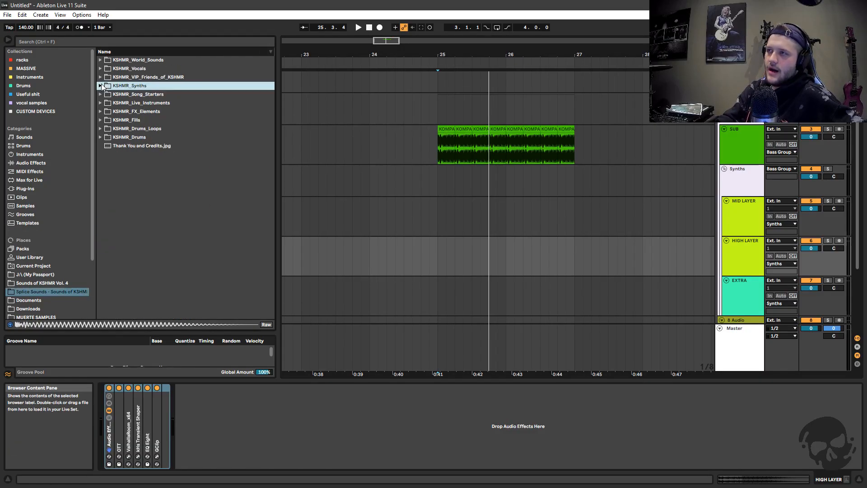
{"action": "scroll", "coordinate": [63, 285], "scroll_direction": "down", "scroll_amount": 2}
{"action": "scroll", "coordinate": [24, 272], "scroll_direction": "down", "scroll_amount": 1}
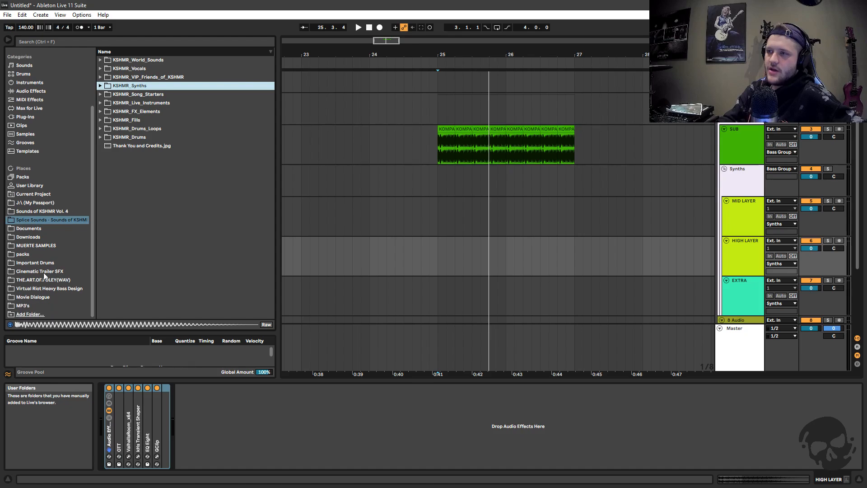
{"action": "left_click", "coordinate": [30, 254]}
{"action": "mouse_move", "coordinate": [272, 67]}
{"action": "left_mouse_down"}
{"action": "mouse_move", "coordinate": [263, 316]}
{"action": "mouse_move", "coordinate": [284, 127]}
{"action": "mouse_move", "coordinate": [281, 59]}
{"action": "left_mouse_up"}
{"action": "left_click", "coordinate": [50, 219]}
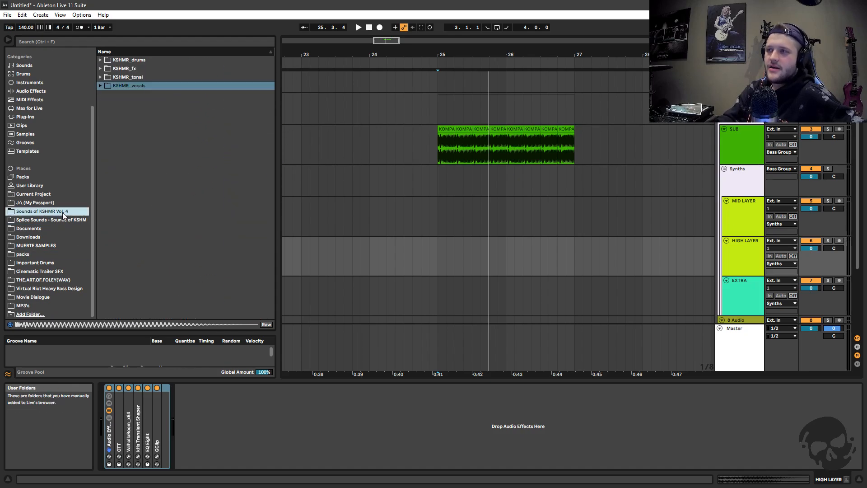
{"action": "left_click", "coordinate": [100, 86]}
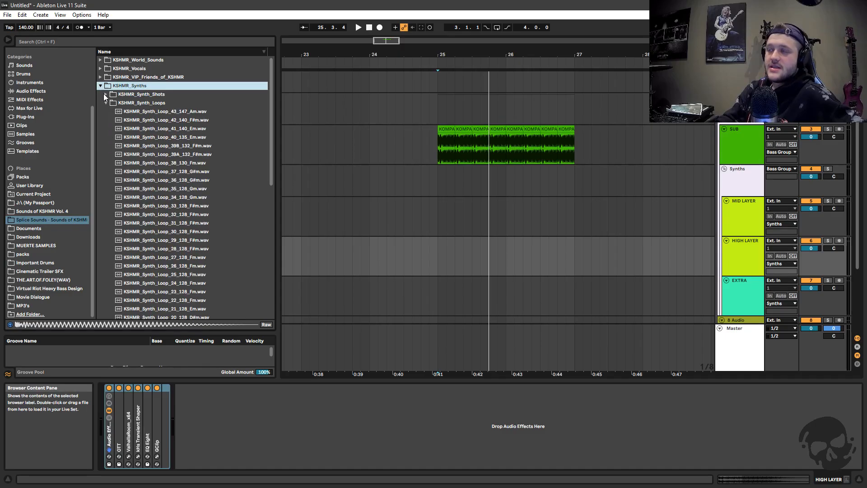
{"action": "left_click", "coordinate": [106, 102]}
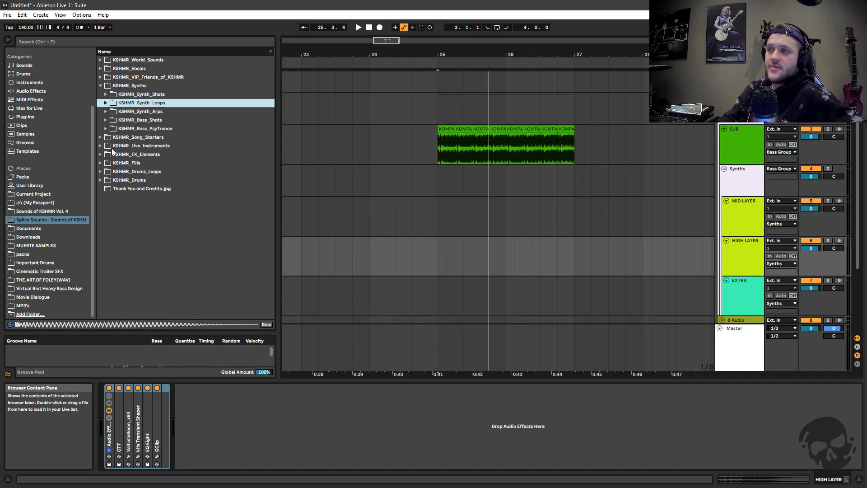
{"action": "left_click", "coordinate": [106, 129]}
{"action": "left_click", "coordinate": [111, 137]}
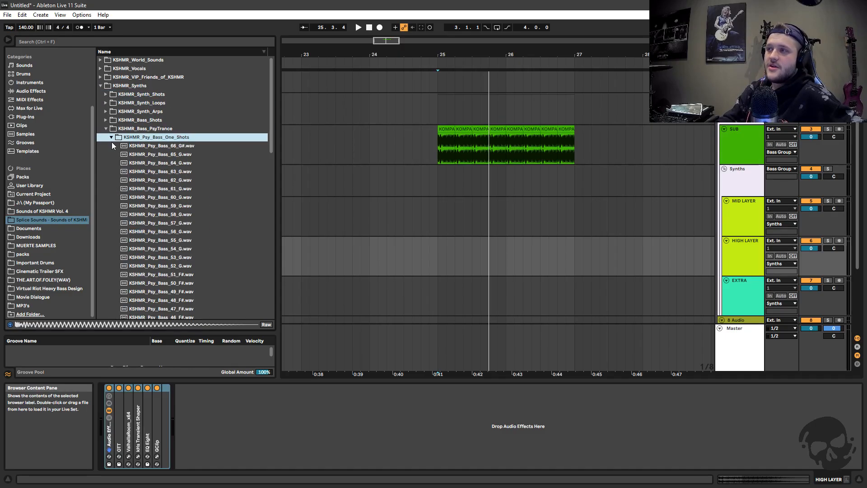
Preview the G psy bass one-shots from KSHMR_Psy_Bass_58_G.wav through KSHMR_Psy_Bass_54_G.wav
{"action": "scroll", "coordinate": [216, 172], "scroll_direction": "down", "scroll_amount": 3}
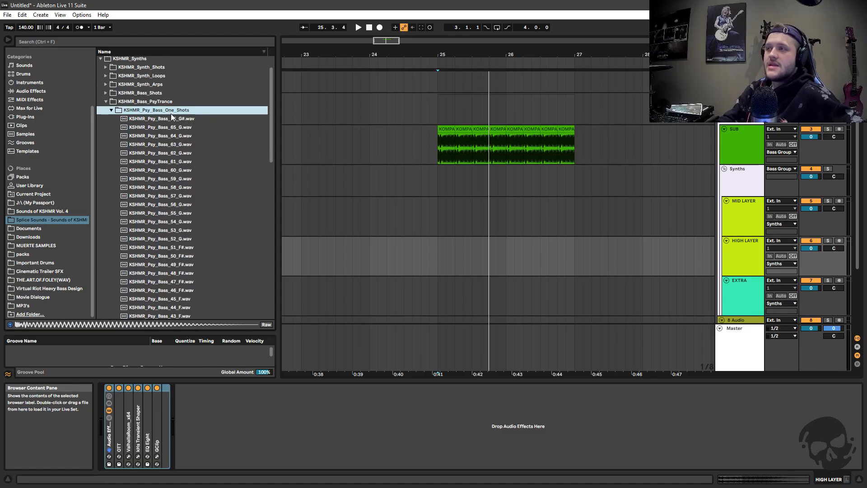
{"action": "left_click", "coordinate": [206, 186]}
{"action": "key", "text": "Down"}
{"action": "key", "text": "Down"}
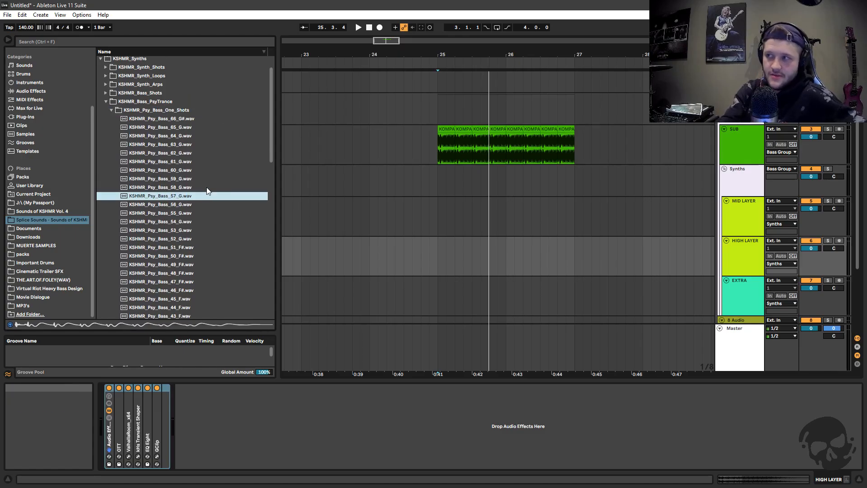
{"action": "key", "text": "Down"}
{"action": "key", "text": "Down"}
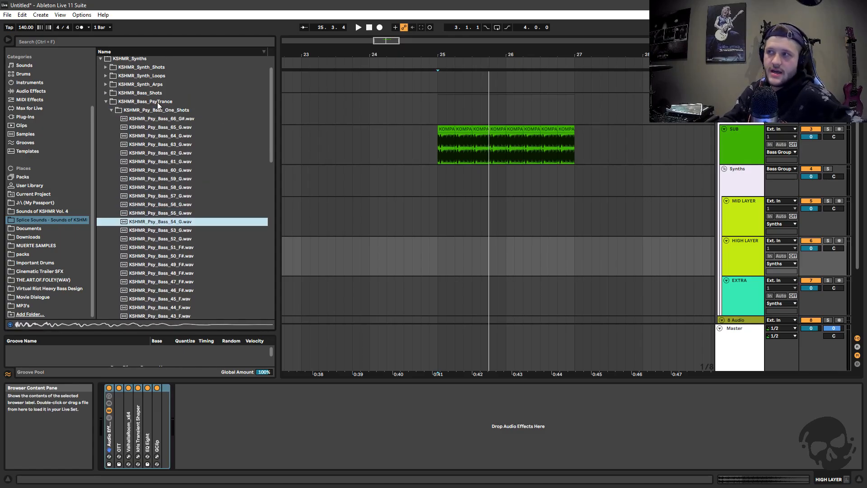
Find the D samples further down the psy bass one-shots and preview KSHMR_Psy_Bass_11_D.wav, 10_D and 12_D#
{"action": "scroll", "coordinate": [180, 199], "scroll_direction": "down", "scroll_amount": 3}
{"action": "scroll", "coordinate": [179, 200], "scroll_direction": "down", "scroll_amount": 8}
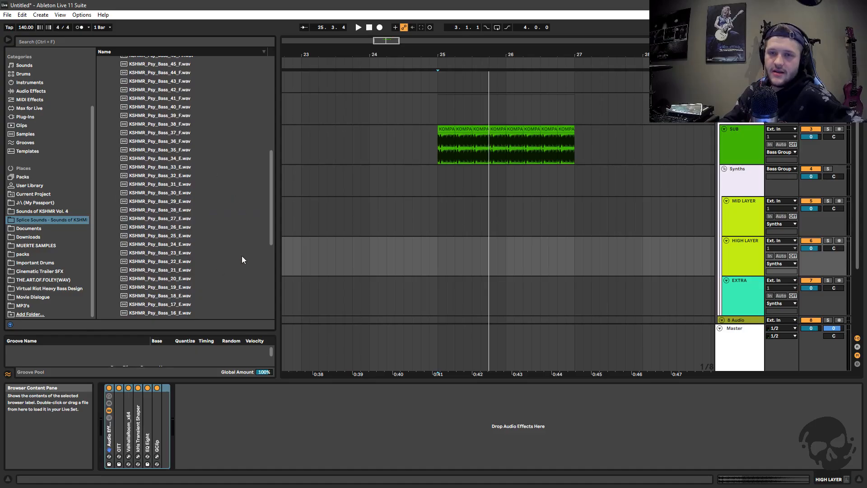
{"action": "scroll", "coordinate": [206, 219], "scroll_direction": "down", "scroll_amount": 3}
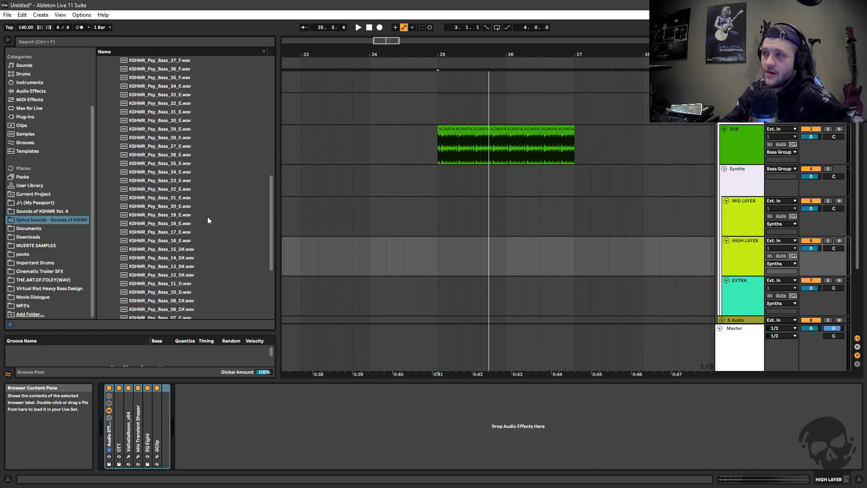
{"action": "scroll", "coordinate": [208, 216], "scroll_direction": "down", "scroll_amount": 2}
{"action": "scroll", "coordinate": [190, 204], "scroll_direction": "down", "scroll_amount": 1}
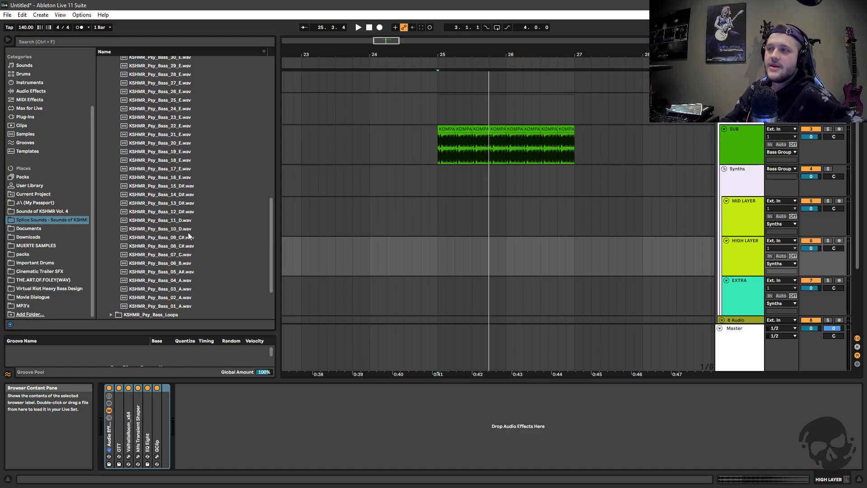
{"action": "left_click", "coordinate": [179, 221]}
{"action": "left_click", "coordinate": [174, 228]}
{"action": "left_click", "coordinate": [181, 210]}
{"action": "left_click", "coordinate": [178, 221]}
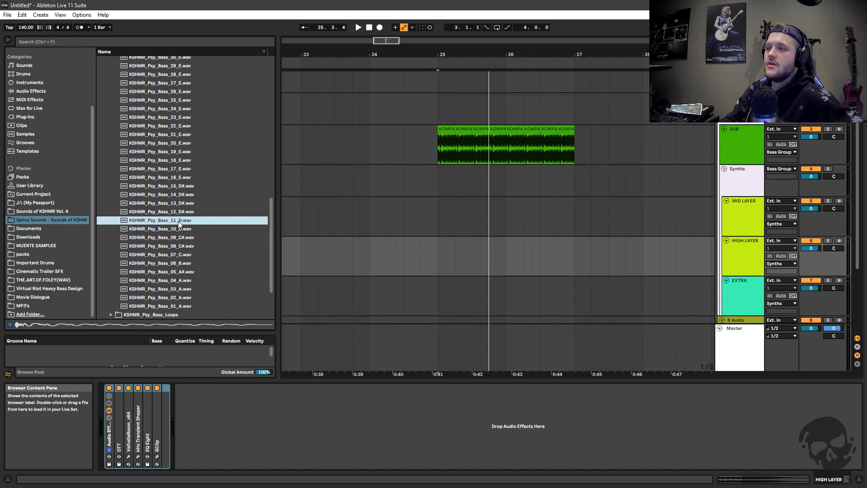
Check the SUB clip's source sample, and place KSHMR_Psy_Bass_11_D.wav on the soloed MID LAYER track at bar 24
{"action": "double_click", "coordinate": [443, 129]}
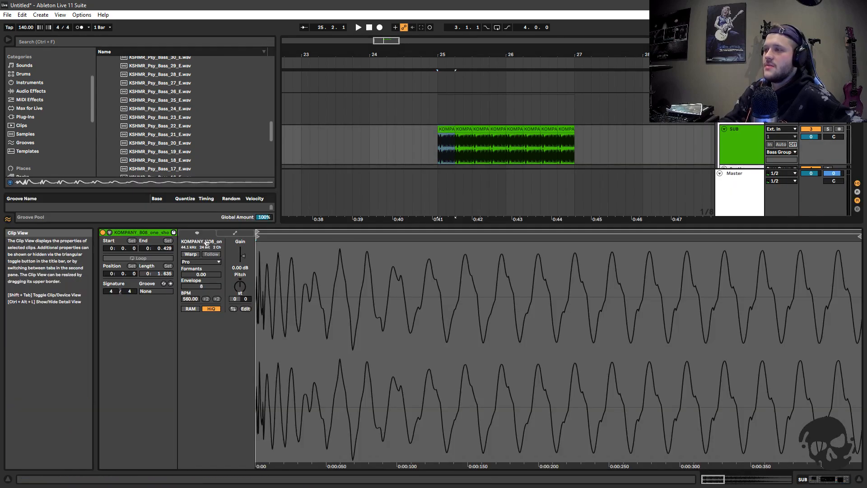
{"action": "double_click", "coordinate": [735, 141]}
{"action": "left_click_drag", "start_coordinate": [178, 220], "coordinate": [361, 213]}
{"action": "left_click", "coordinate": [827, 200]}
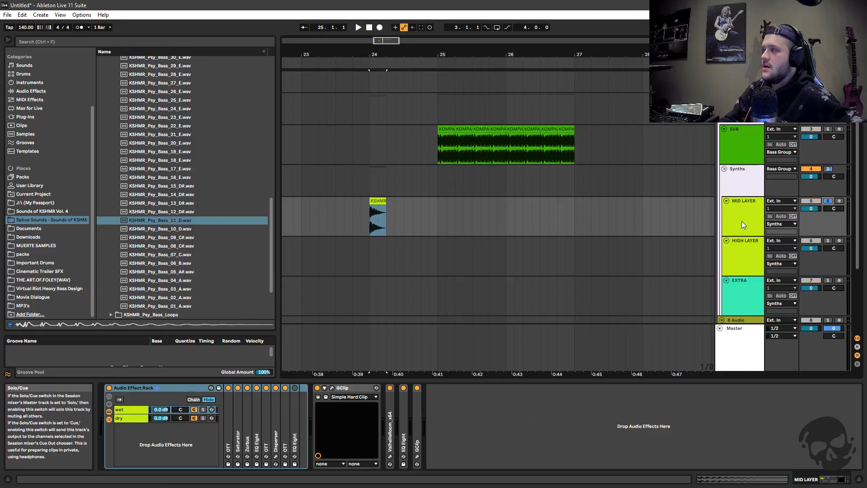
Preview the raw KSHMR_Psy_Bass_11_D.wav sample and compare it with the processed clip playing on the MID LAYER track
{"action": "left_click", "coordinate": [741, 225]}
{"action": "left_click_drag", "start_coordinate": [405, 52], "coordinate": [415, 57]}
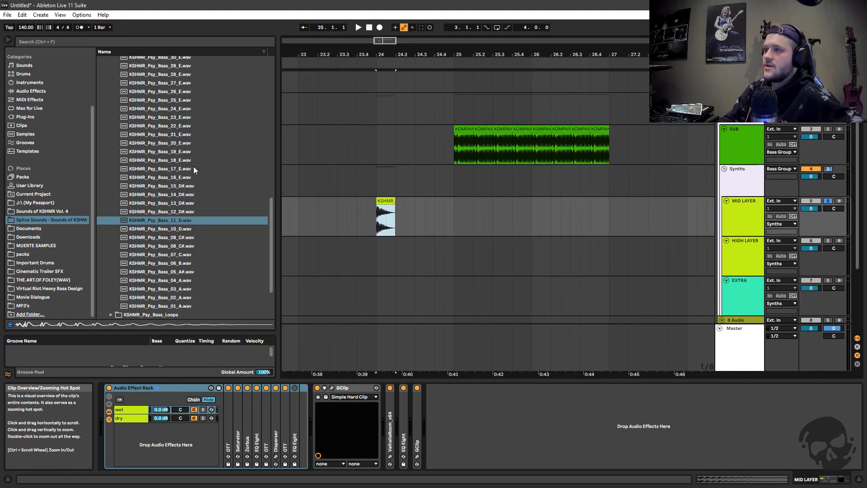
{"action": "left_click", "coordinate": [180, 218]}
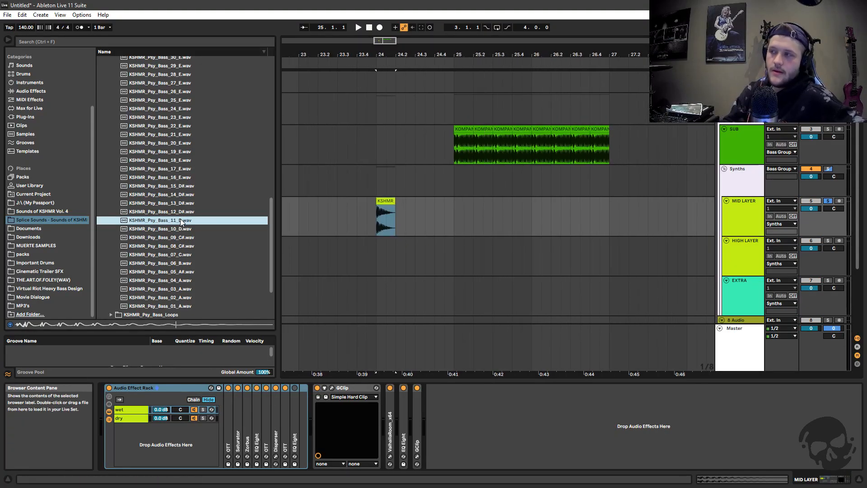
{"action": "left_click", "coordinate": [385, 210]}
{"action": "key", "text": "space"}
{"action": "key", "text": "space"}
{"action": "key", "text": "space"}
{"action": "key", "text": "space"}
{"action": "key", "text": "space"}
{"action": "key", "text": "space"}
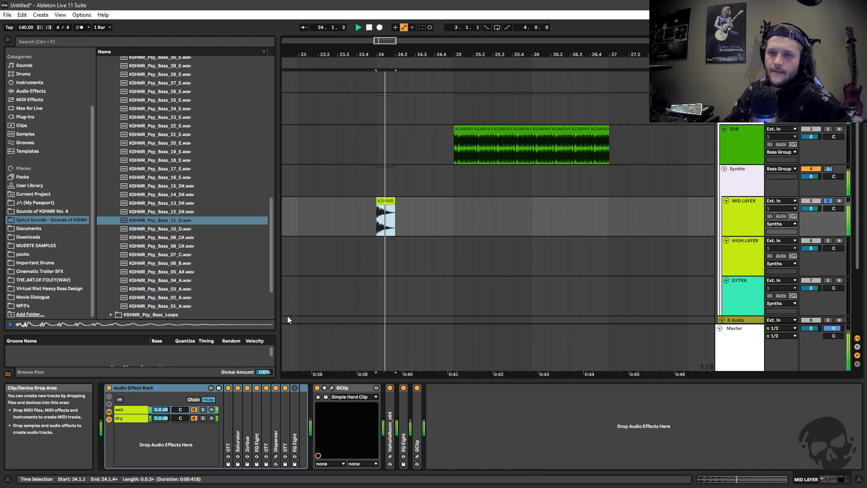
{"action": "left_click_drag", "start_coordinate": [425, 53], "coordinate": [476, 63]}
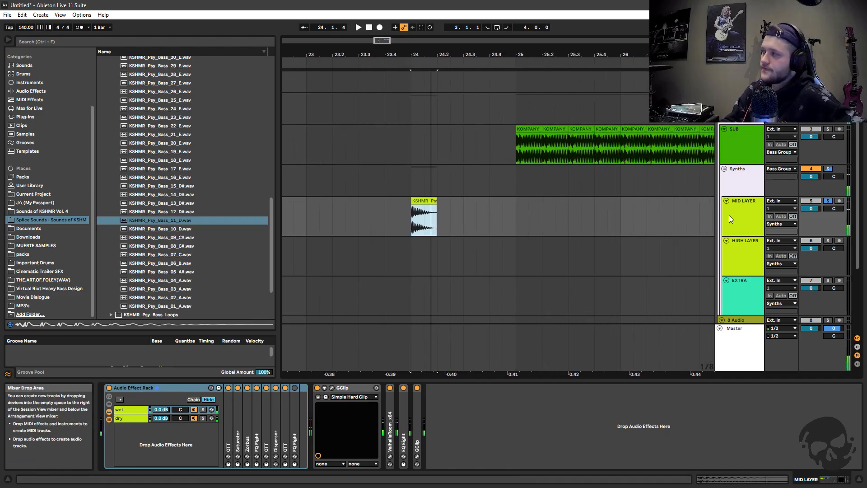
Examine the Disperser settings in the MID LAYER rack's wet chain and locate the GClip that follows the rack
{"action": "left_click", "coordinate": [728, 214]}
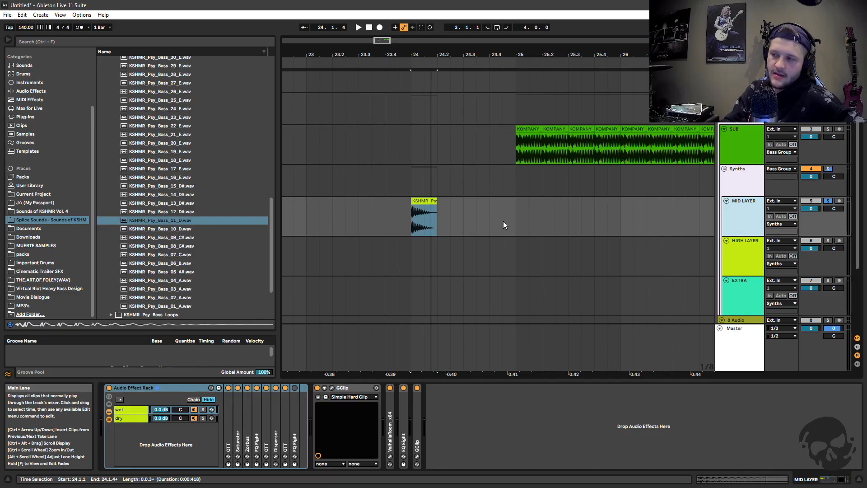
{"action": "double_click", "coordinate": [275, 423]}
{"action": "left_click", "coordinate": [301, 387]}
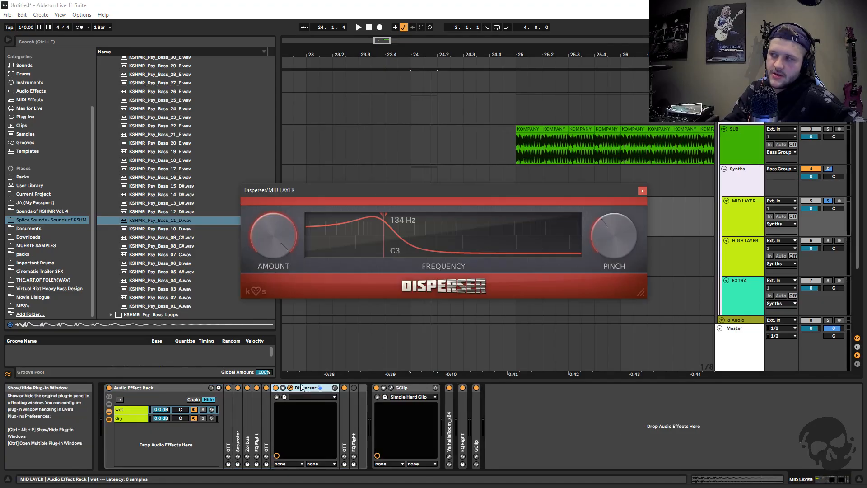
{"action": "left_click", "coordinate": [642, 191]}
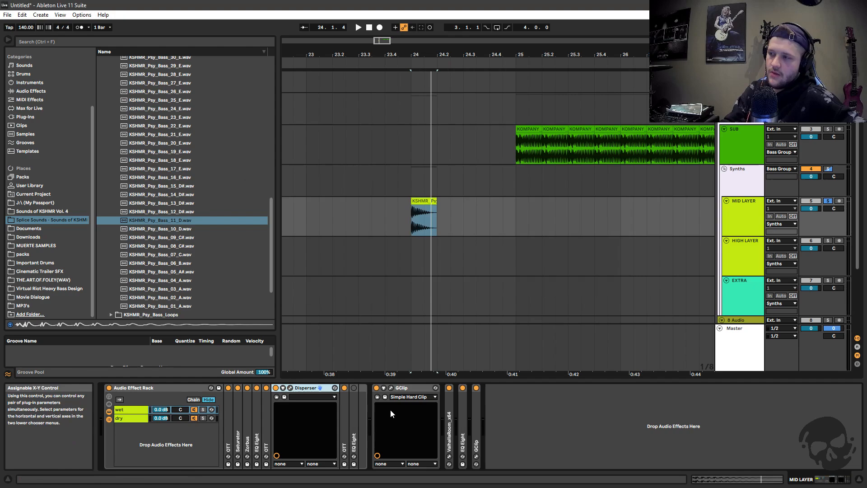
{"action": "left_click", "coordinate": [407, 387]}
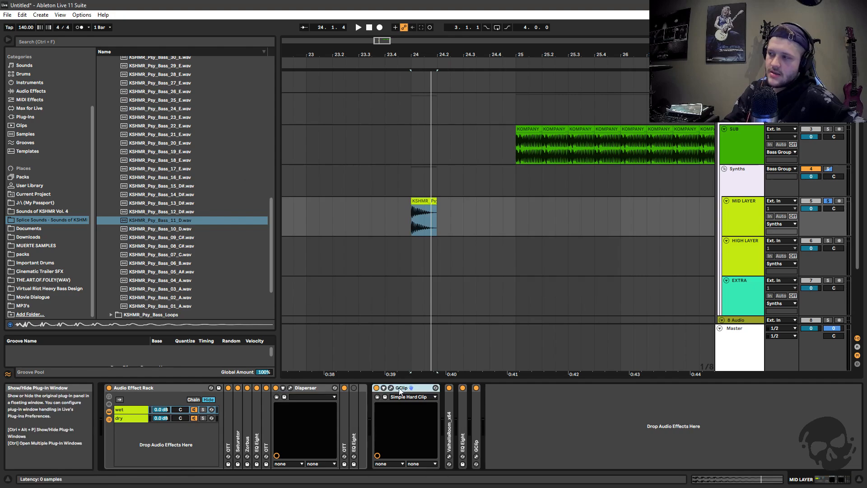
Review the ValhallaRoom reverb settings on the MID LAYER track, and collapse the ValhallaRoom and Disperser devices
{"action": "double_click", "coordinate": [448, 416]}
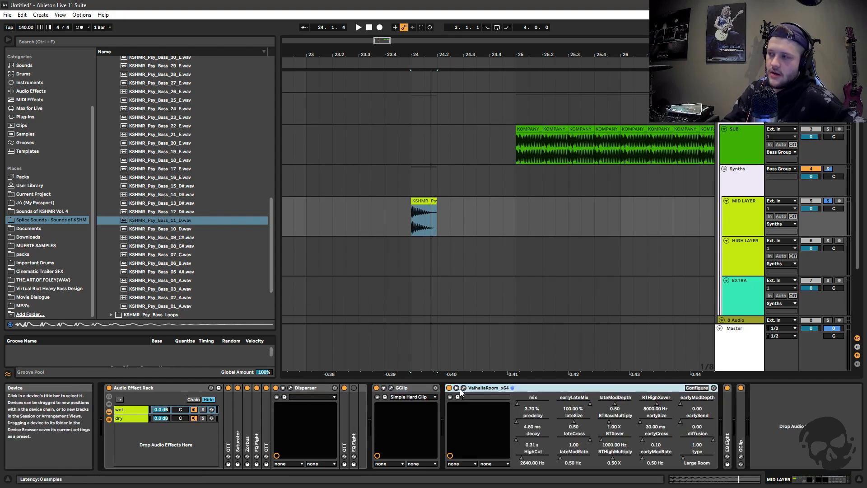
{"action": "left_click", "coordinate": [463, 387]}
{"action": "left_click_drag", "start_coordinate": [496, 157], "coordinate": [585, 170]}
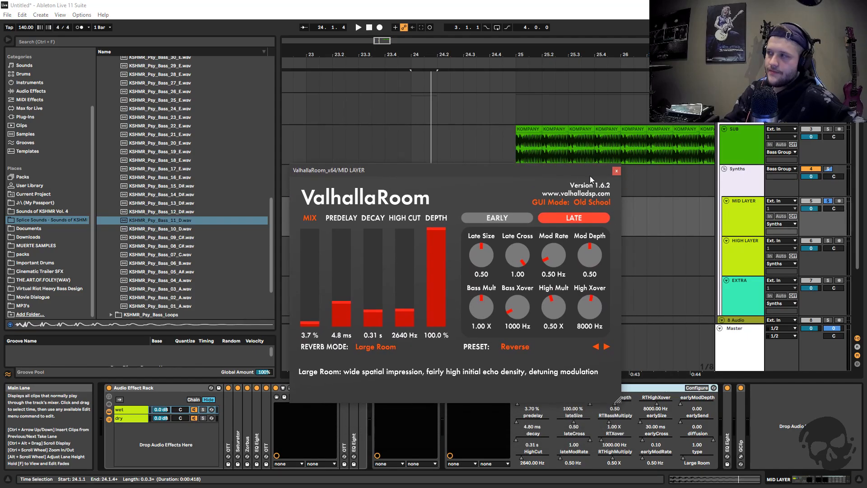
{"action": "left_click", "coordinate": [616, 172]}
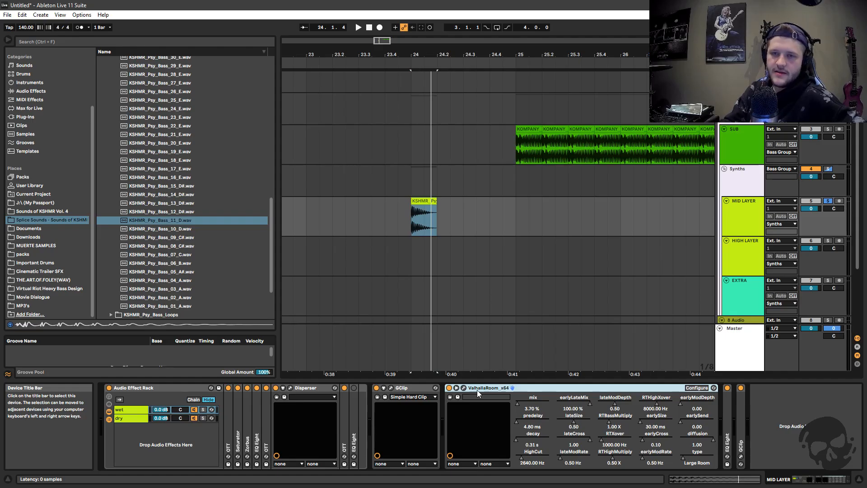
{"action": "left_click", "coordinate": [464, 388]}
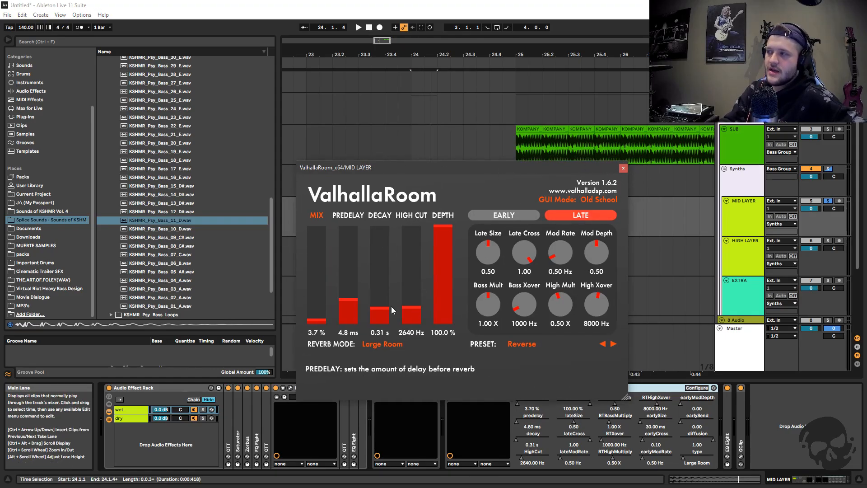
{"action": "left_click", "coordinate": [623, 169]}
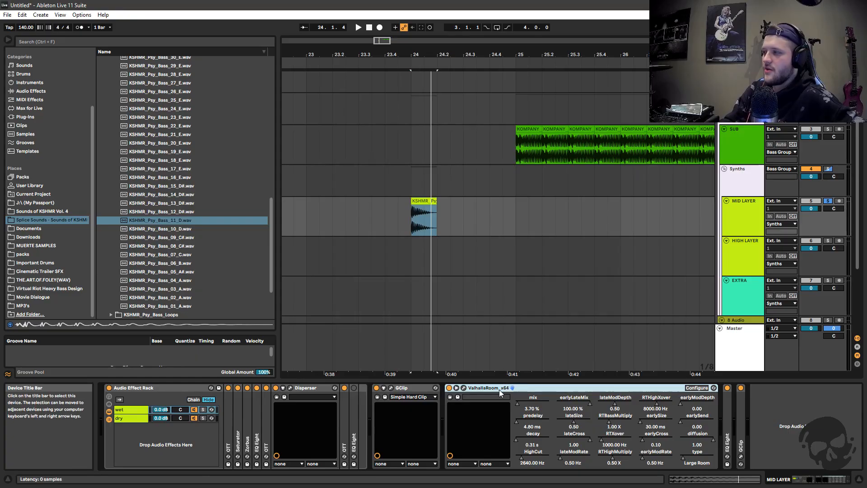
{"action": "double_click", "coordinate": [500, 390]}
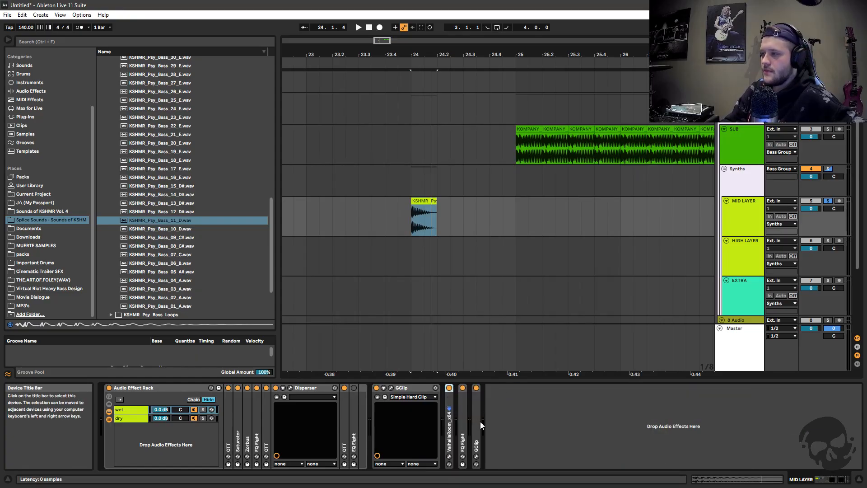
{"action": "double_click", "coordinate": [307, 387]}
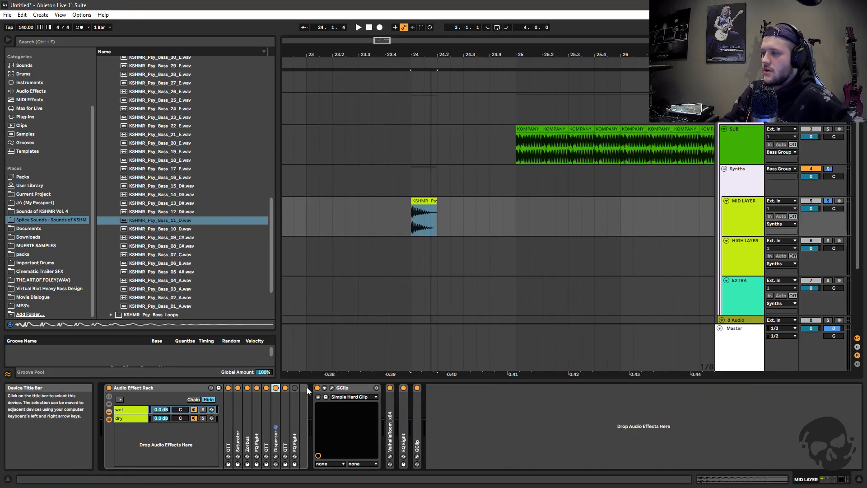
Play the MID LAYER psy bass clip, and bypass and re-enable the track's wet/dry Audio Effect Rack
{"action": "left_click", "coordinate": [410, 228]}
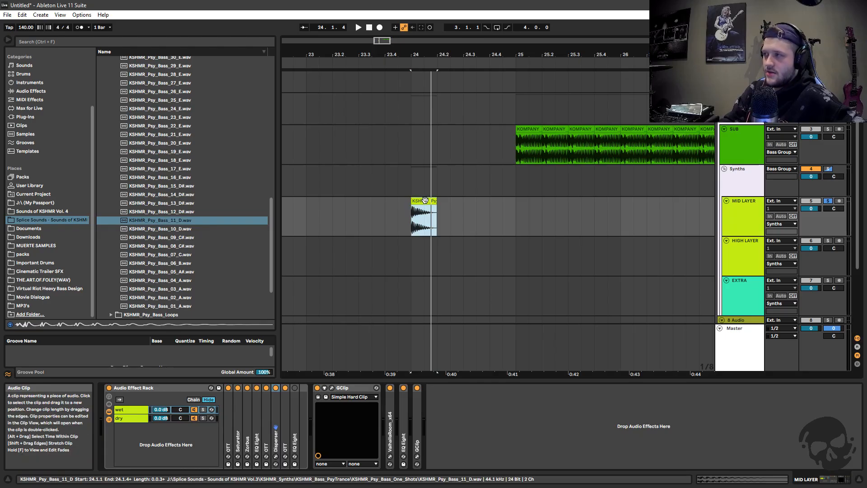
{"action": "key", "text": "space"}
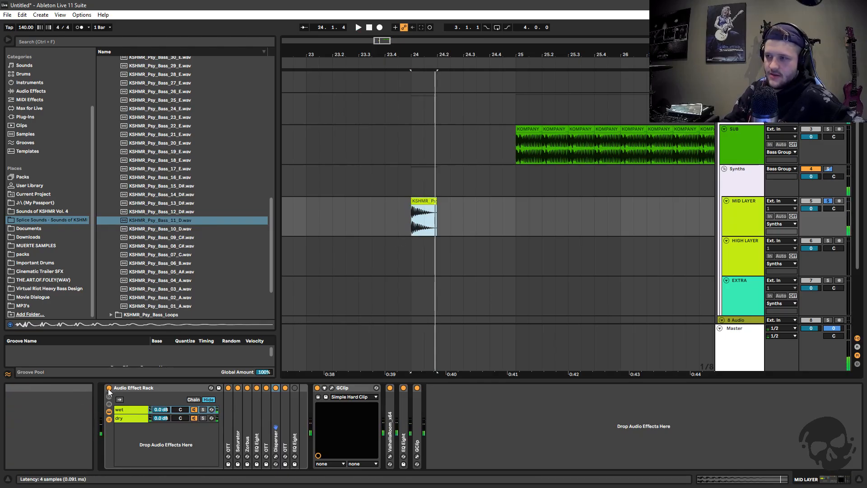
{"action": "left_click", "coordinate": [109, 387]}
{"action": "left_click", "coordinate": [108, 388]}
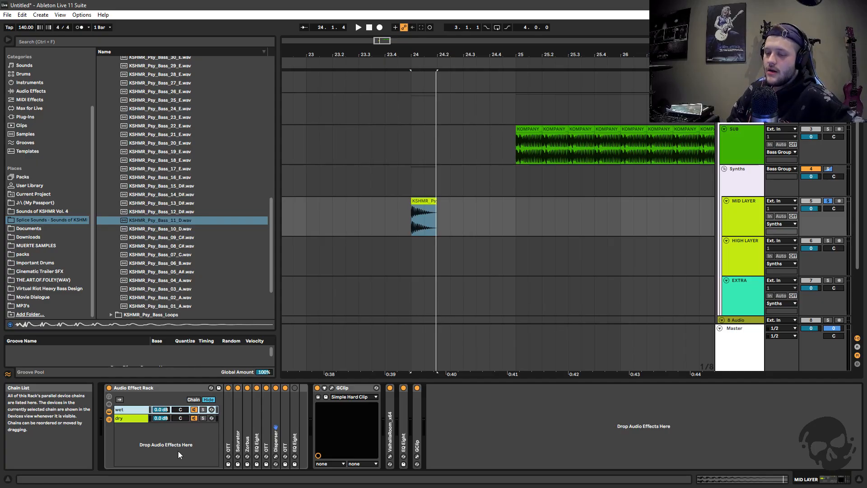
{"action": "left_click", "coordinate": [158, 388]}
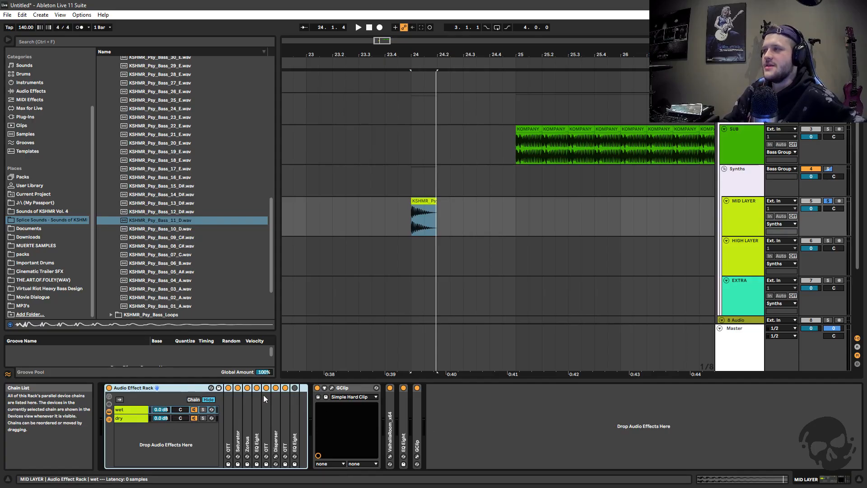
{"action": "left_click", "coordinate": [752, 194]}
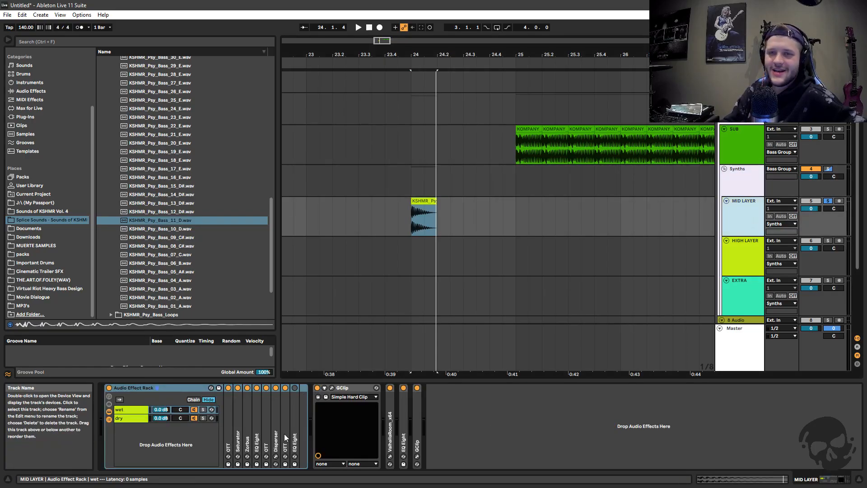
Compare the device contents of the wet and dry chains in the MID LAYER Audio Effect Rack
{"action": "left_click", "coordinate": [132, 410]}
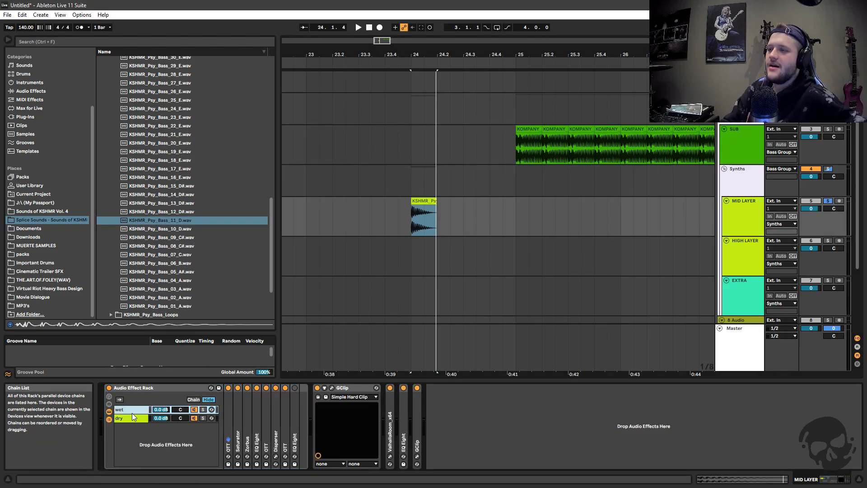
{"action": "left_click", "coordinate": [128, 418]}
{"action": "left_click", "coordinate": [128, 408]}
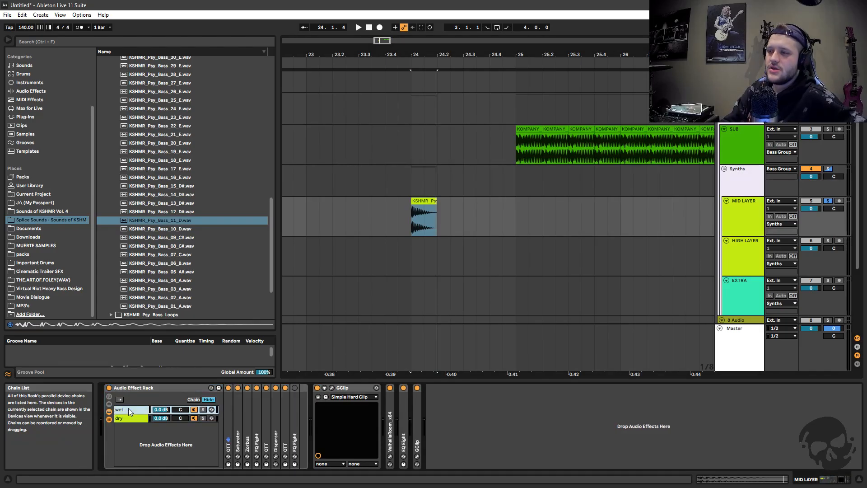
{"action": "left_click", "coordinate": [126, 418]}
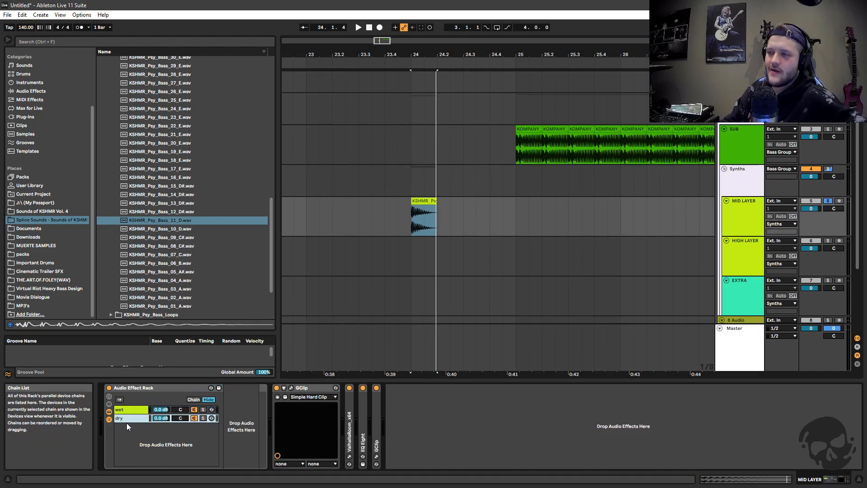
{"action": "left_click", "coordinate": [131, 410]}
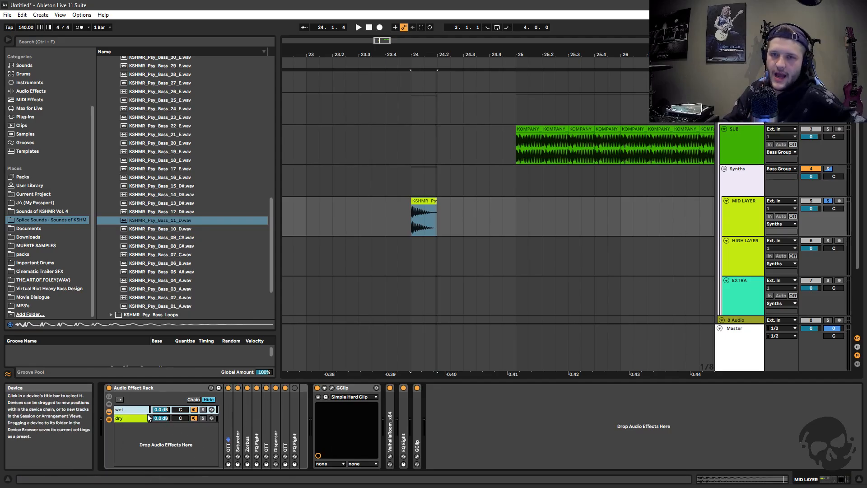
Group the MID LAYER devices after the wet/dry rack, from GClip through the final GClip, into a new rack with its chain list shown
{"action": "double_click", "coordinate": [133, 388]}
{"action": "left_click", "coordinate": [156, 388]}
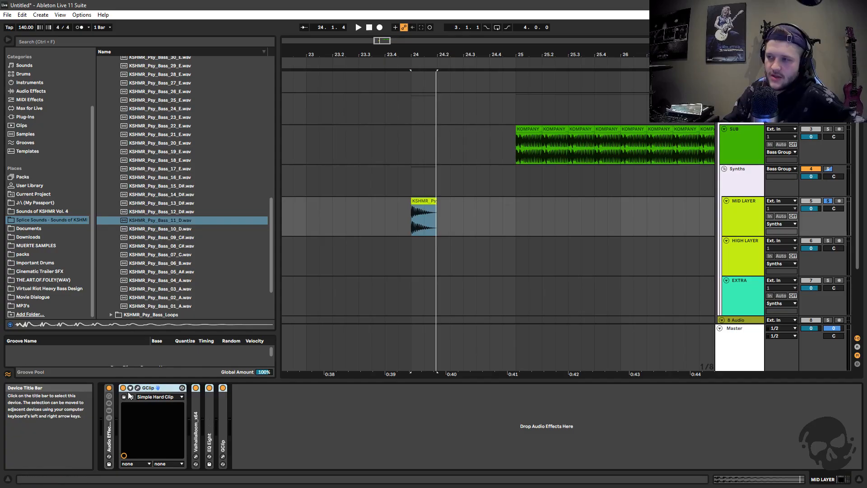
{"action": "right_click", "coordinate": [150, 389]}
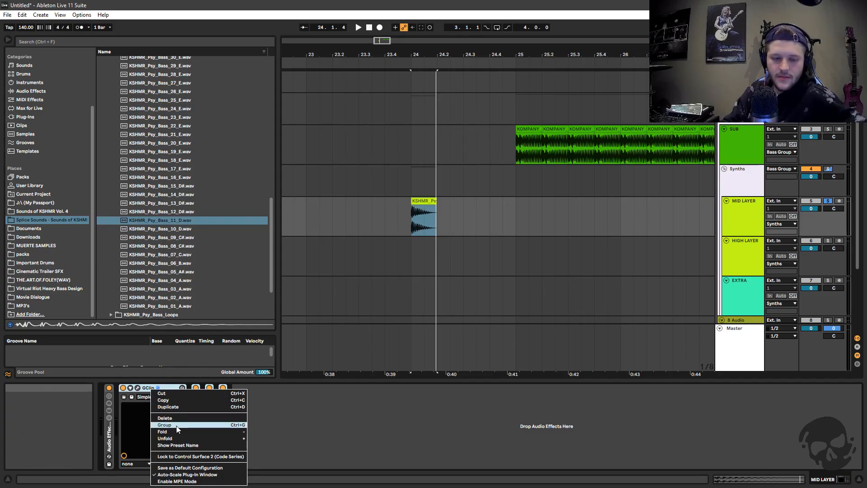
{"action": "left_click", "coordinate": [232, 424]}
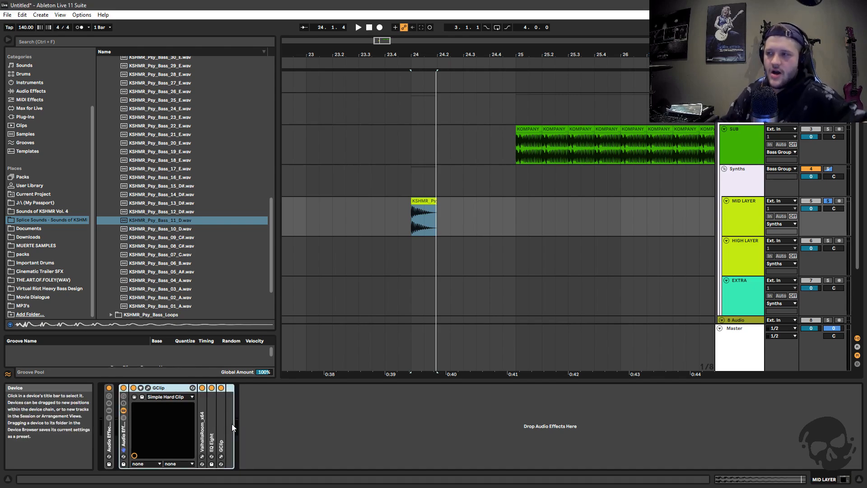
{"action": "left_click", "coordinate": [125, 417]}
{"action": "left_click", "coordinate": [123, 420]}
{"action": "left_click", "coordinate": [123, 415]}
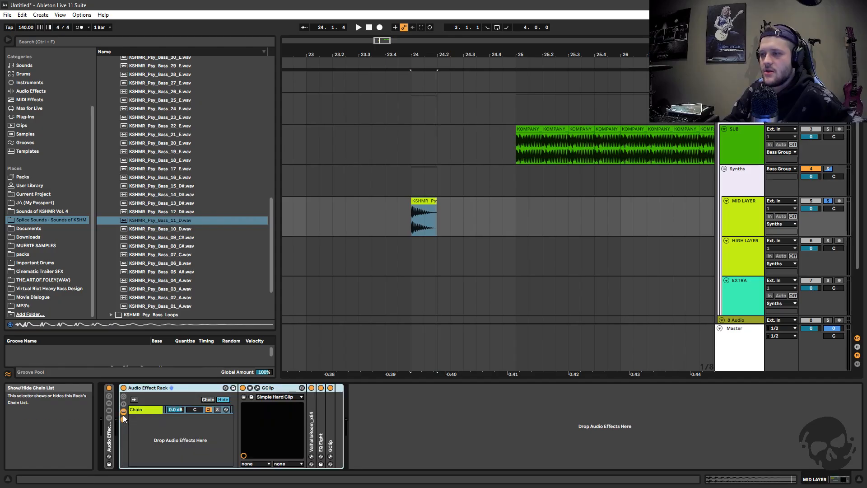
Inspect the GClip, ValhallaRoom, EQ Eight and second GClip devices inside the new rack's chain
{"action": "left_click", "coordinate": [145, 412]}
{"action": "left_click", "coordinate": [270, 388]}
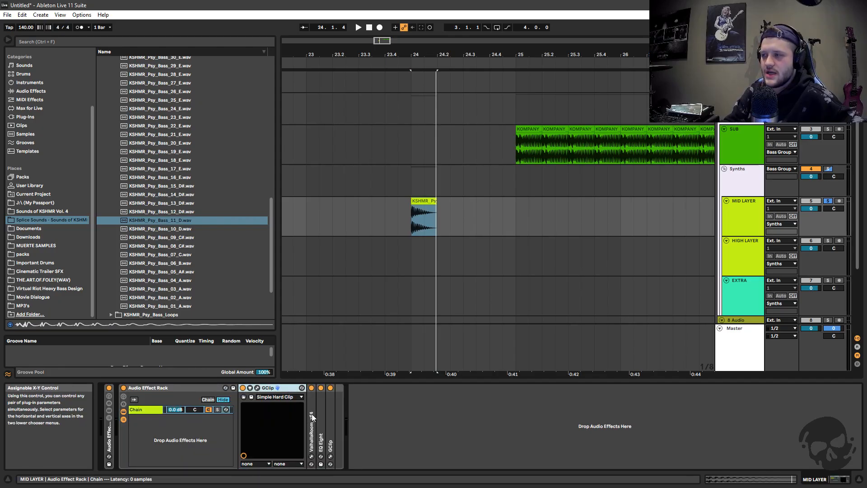
{"action": "left_click", "coordinate": [312, 414]}
{"action": "left_click", "coordinate": [330, 415]}
{"action": "left_click", "coordinate": [320, 418]}
{"action": "left_click", "coordinate": [147, 410]}
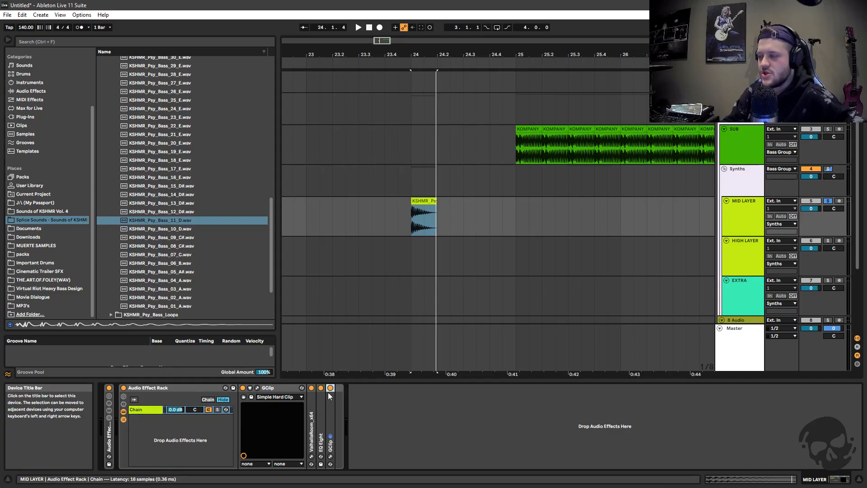
Create a second, empty chain in the new Audio Effect Rack on the MID LAYER track
{"action": "left_click", "coordinate": [139, 430]}
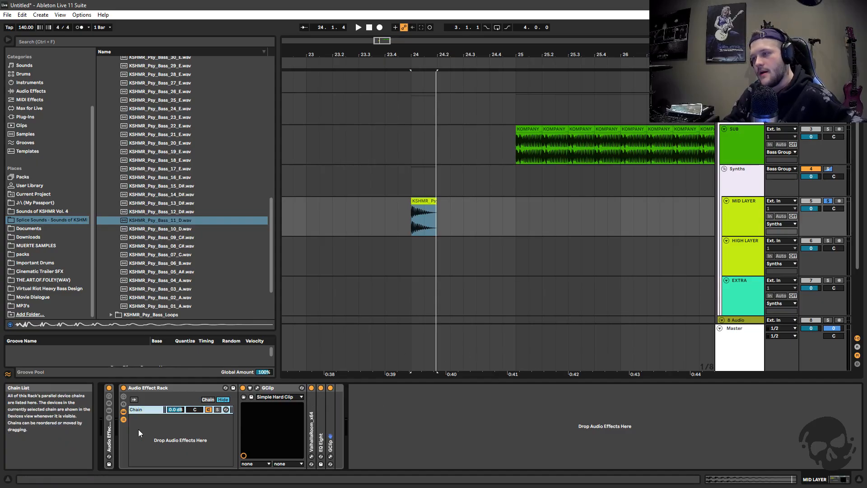
{"action": "right_click", "coordinate": [155, 432]}
{"action": "left_click", "coordinate": [160, 431]}
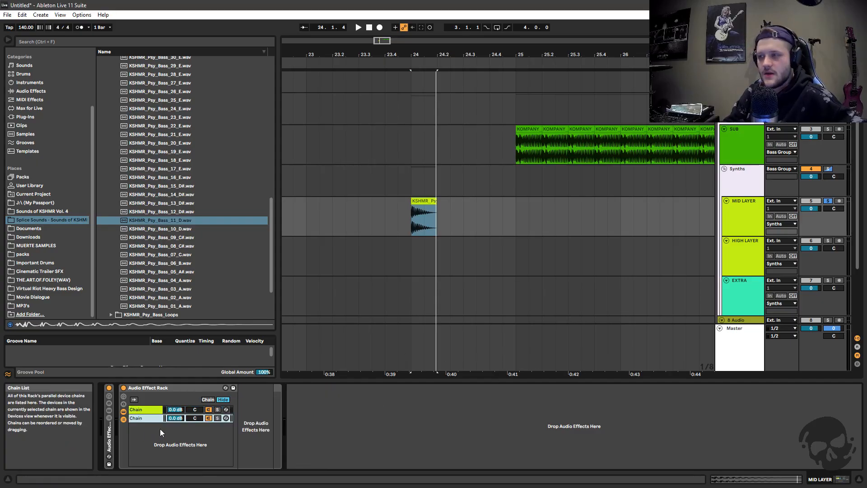
{"action": "right_click", "coordinate": [137, 434]}
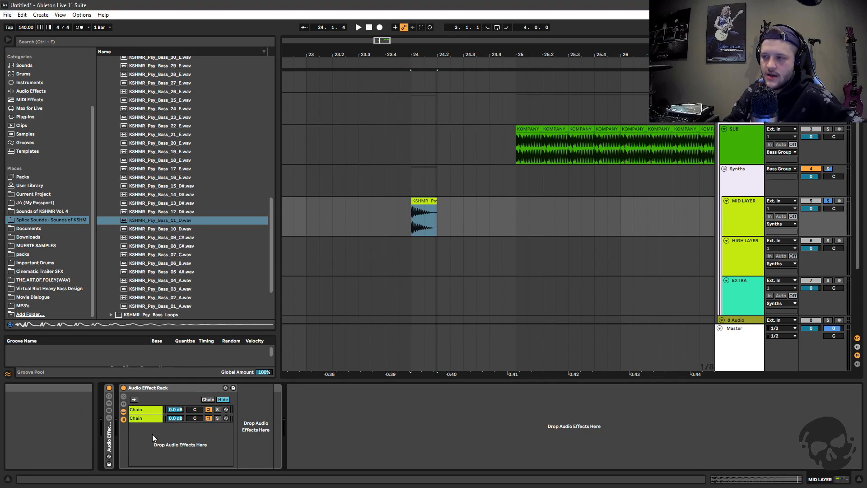
Try a third chain in the new Audio Effect Rack, delete it, and compare the device contents of the two remaining chains
{"action": "left_click", "coordinate": [152, 434]}
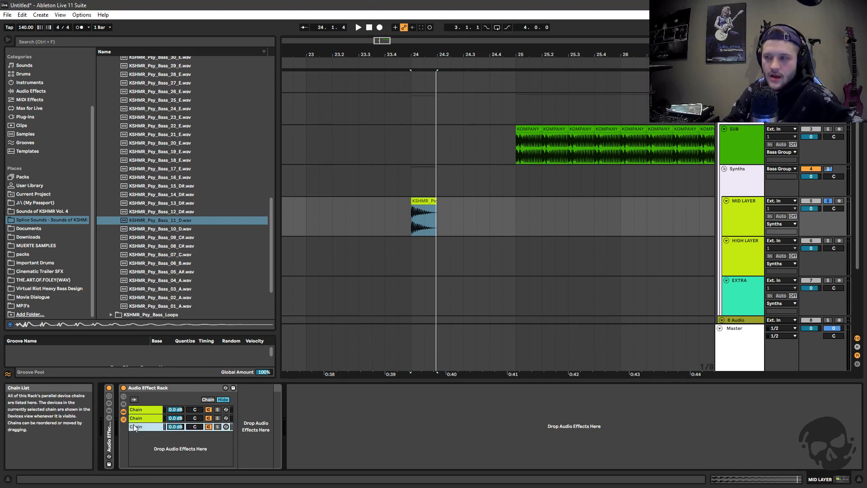
{"action": "key", "text": "Delete"}
{"action": "left_click", "coordinate": [143, 409]}
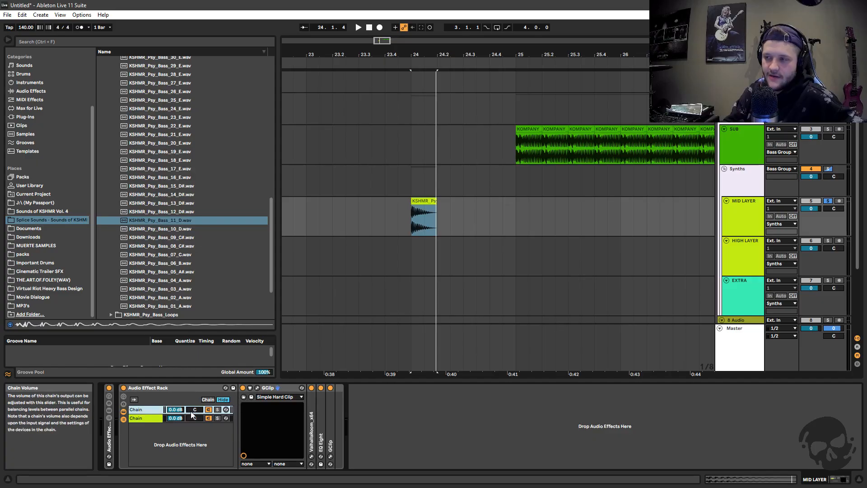
{"action": "left_click", "coordinate": [137, 418]}
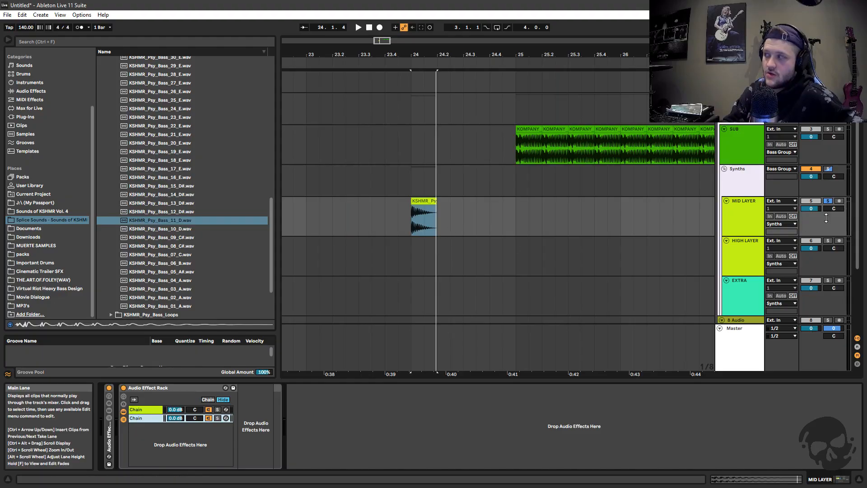
Solo the new rack's first chain and listen to the KSHMR_Psy_Bass_11_D clip through its GClip, ValhallaRoom and EQ Eight devices
{"action": "left_click", "coordinate": [217, 409]}
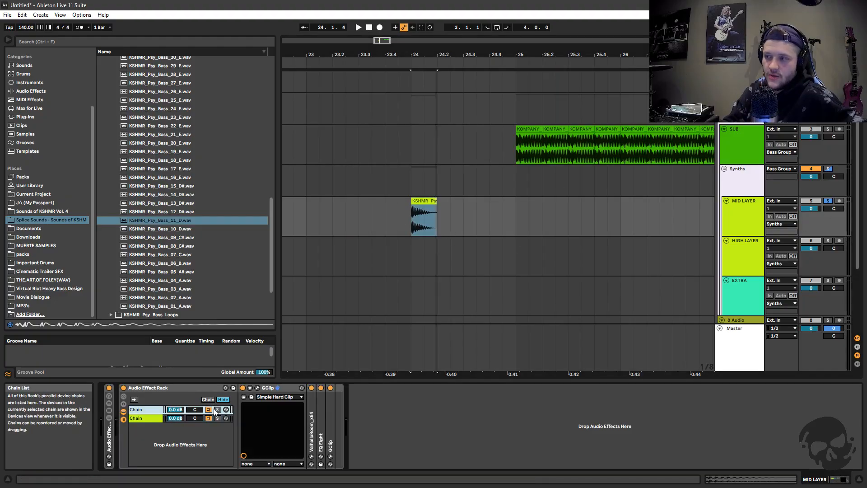
{"action": "left_click", "coordinate": [425, 201]}
{"action": "key", "text": "space"}
{"action": "key", "text": "space"}
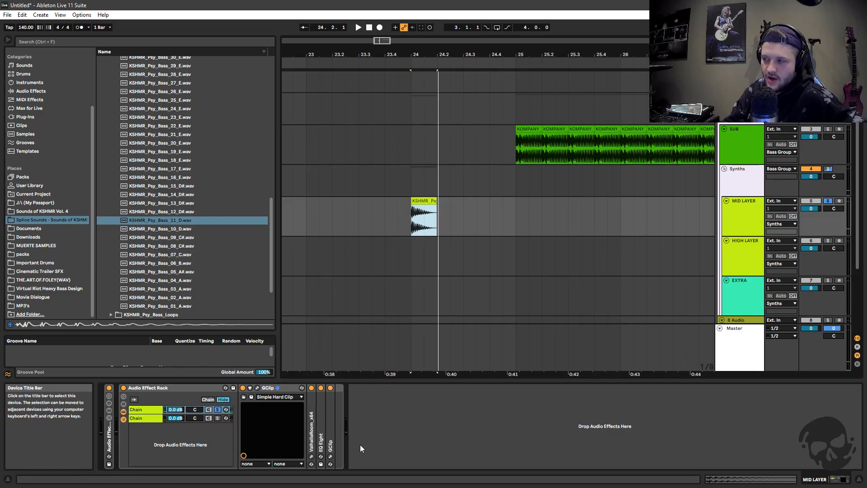
Solo the empty second chain, bypass the preceding wet/dry rack, and listen to the unprocessed bass clip
{"action": "left_click", "coordinate": [145, 418]}
{"action": "left_click", "coordinate": [217, 418]}
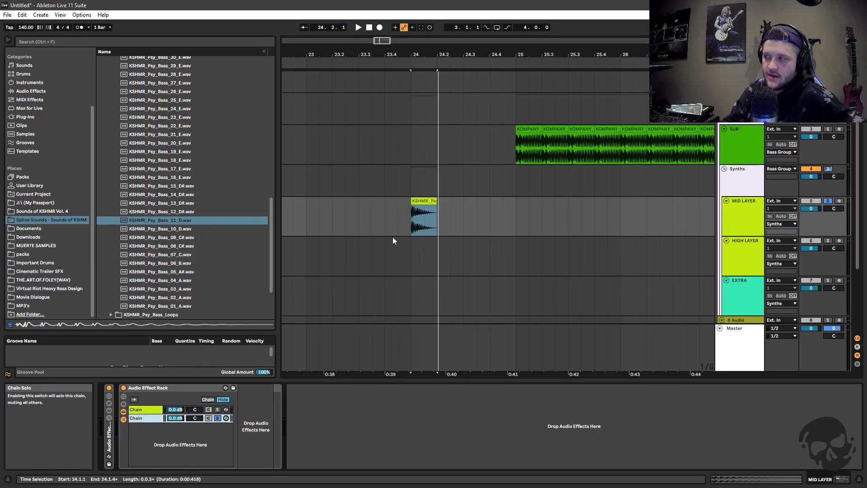
{"action": "left_click", "coordinate": [109, 388]}
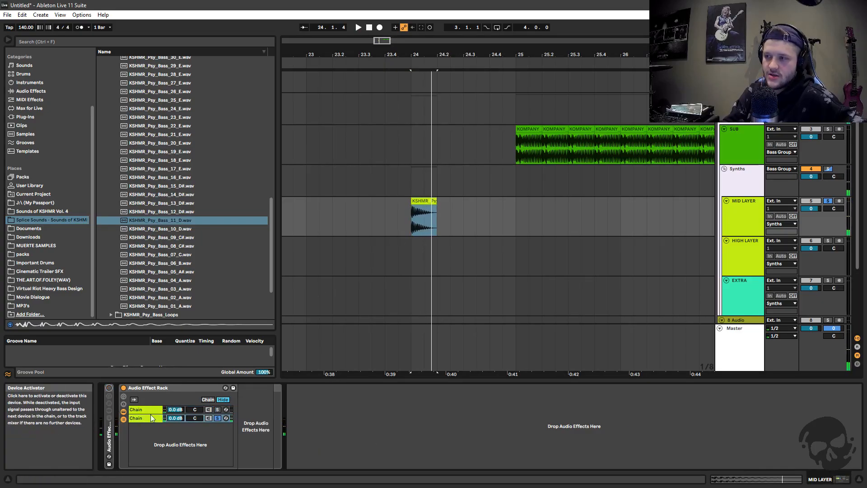
{"action": "key", "text": "space"}
{"action": "key", "text": "space"}
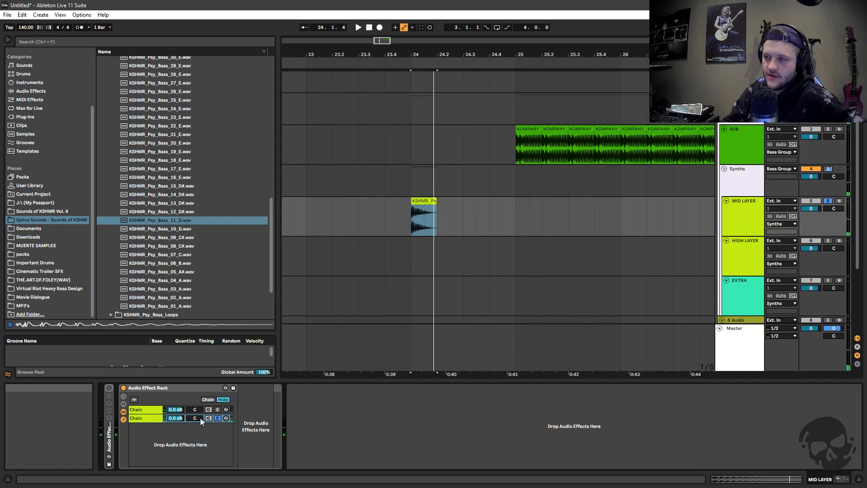
Solo the first chain while the wet/dry rack is bypassed to hear its processing, and clear the solo
{"action": "left_click", "coordinate": [142, 418]}
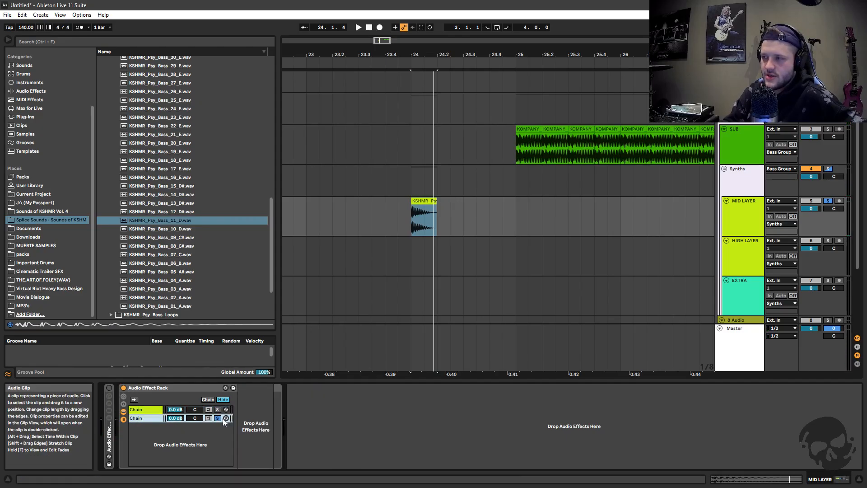
{"action": "left_click", "coordinate": [143, 409]}
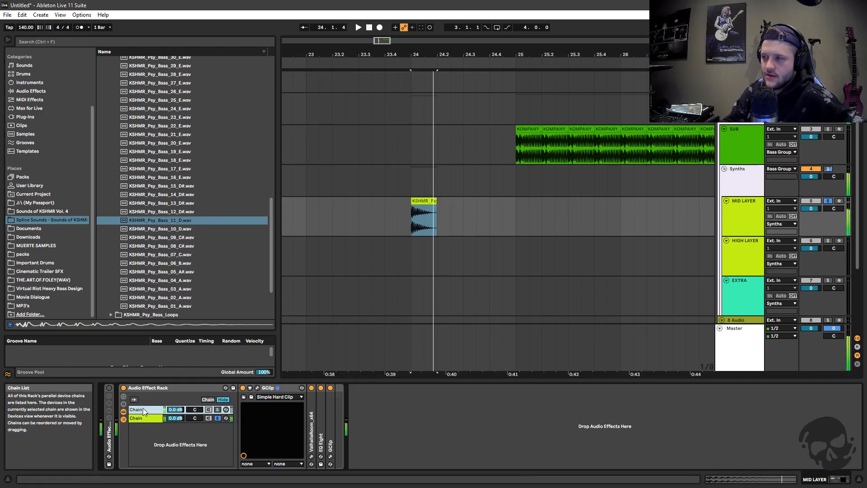
{"action": "left_click", "coordinate": [217, 409]}
{"action": "left_click", "coordinate": [218, 409]}
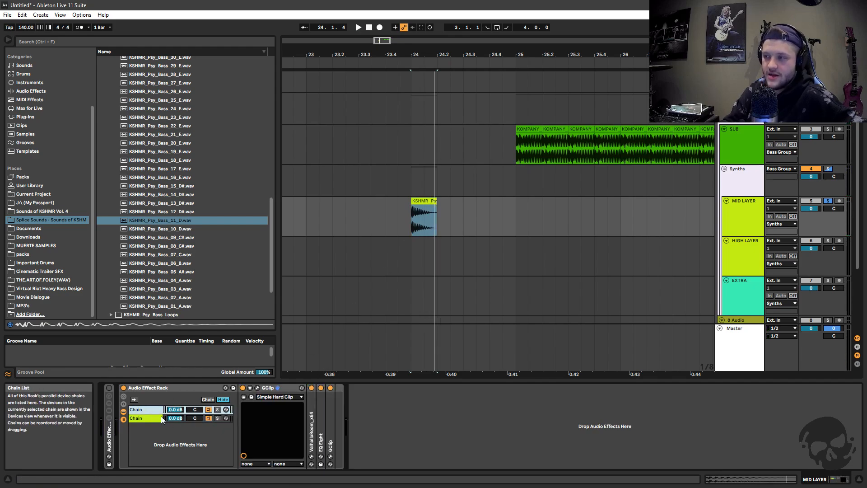
Check the contents of both chains and play the bass clip with the two chains running in parallel
{"action": "left_click", "coordinate": [141, 417]}
{"action": "left_click", "coordinate": [149, 410]}
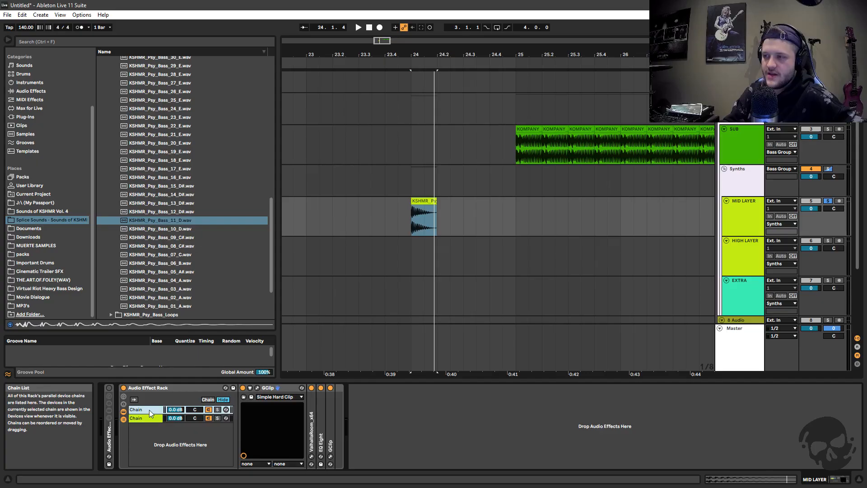
{"action": "left_click", "coordinate": [422, 200]}
{"action": "key", "text": "space"}
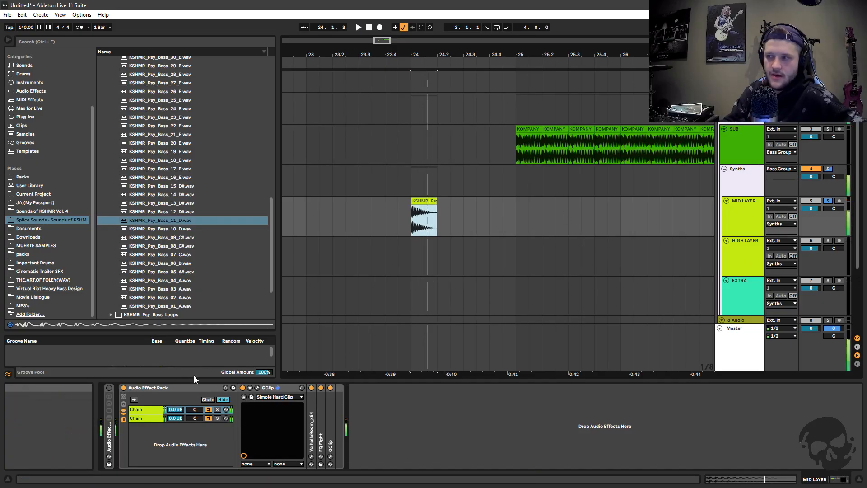
Add two more empty chains to the rack and pan the first chain to 50L and the second to 50R
{"action": "left_click", "coordinate": [141, 427]}
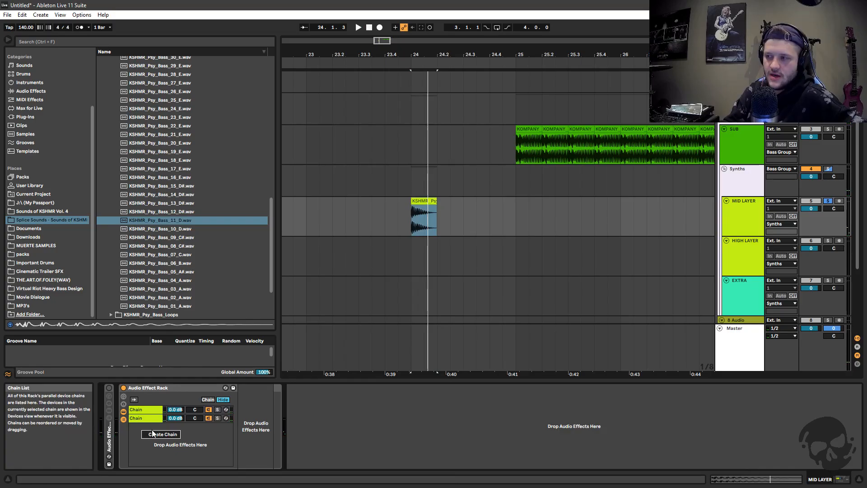
{"action": "left_click", "coordinate": [157, 434]}
{"action": "left_click", "coordinate": [159, 450]}
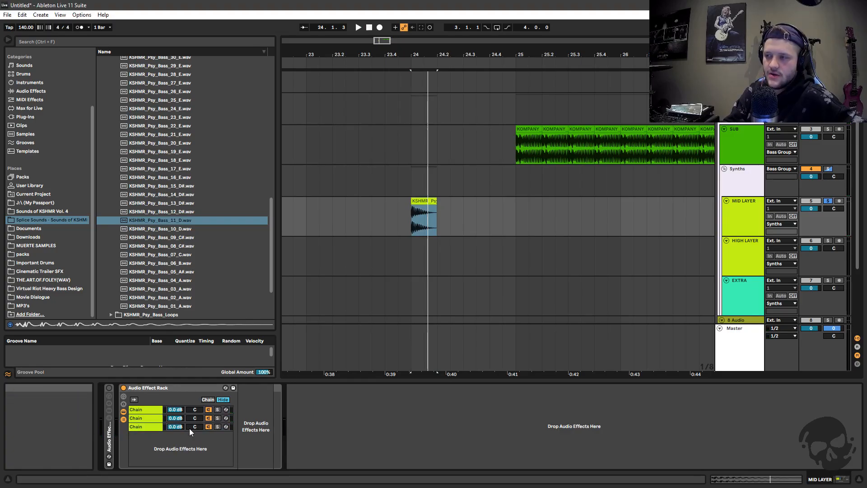
{"action": "left_click_drag", "start_coordinate": [194, 418], "coordinate": [171, 452]}
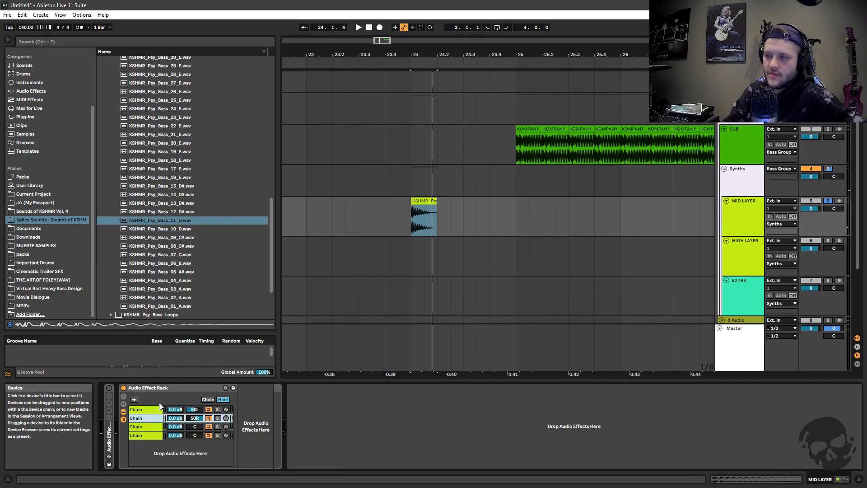
Delete the rack's three empty chains and ungroup the Audio Effect Rack so its devices sit directly on the MID LAYER track
{"action": "left_click", "coordinate": [142, 433], "text": "shift"}
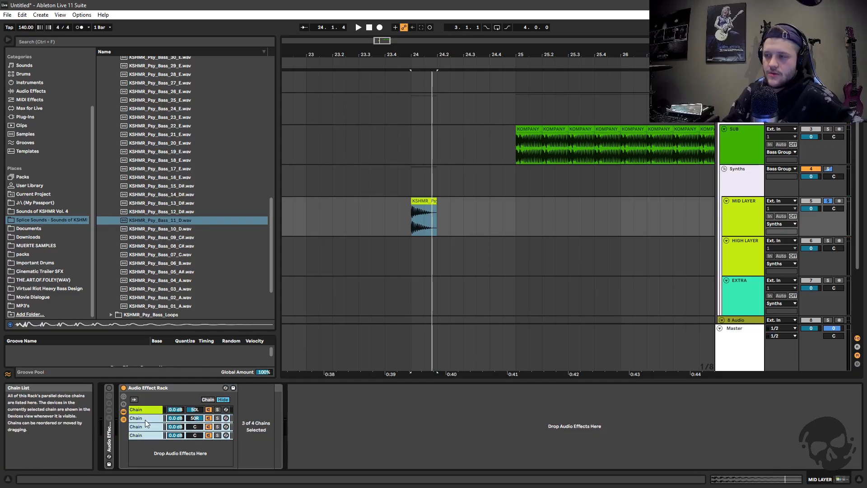
{"action": "key", "text": "Delete"}
{"action": "right_click", "coordinate": [159, 387]}
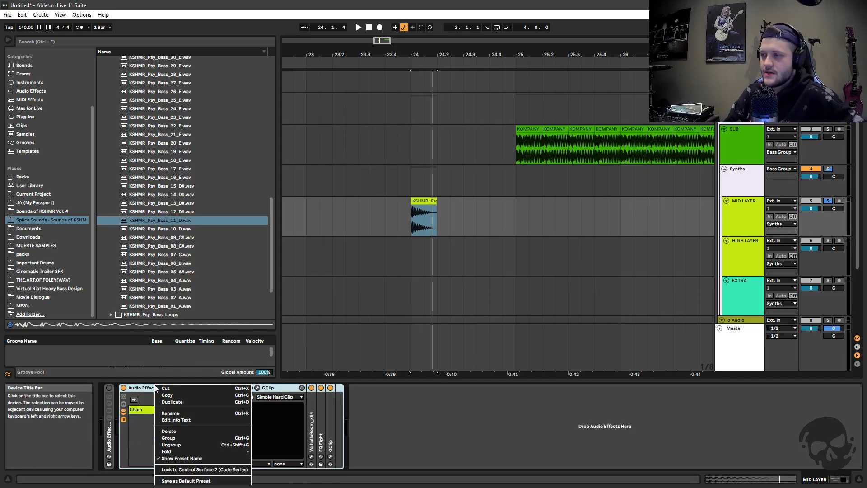
{"action": "left_click", "coordinate": [183, 443]}
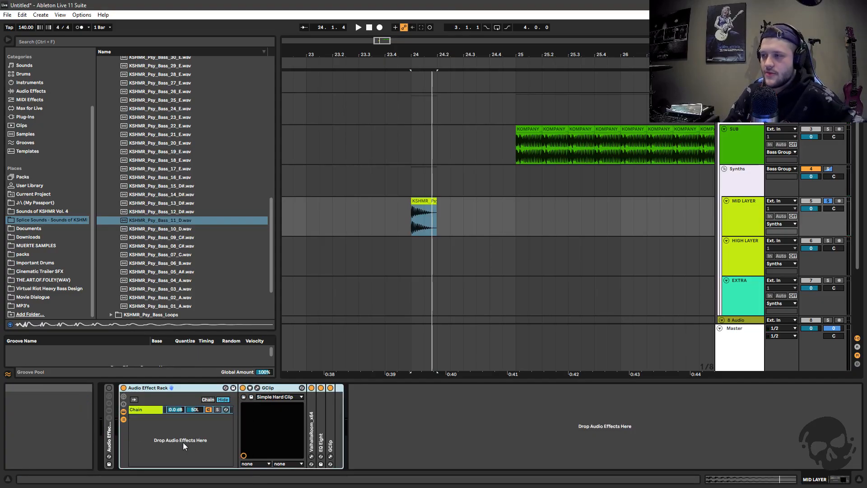
Unfold the wet/dry rack on the MID LAYER track, switch it back on, and view its wet and dry chains
{"action": "double_click", "coordinate": [108, 438]}
{"action": "left_click", "coordinate": [123, 417]}
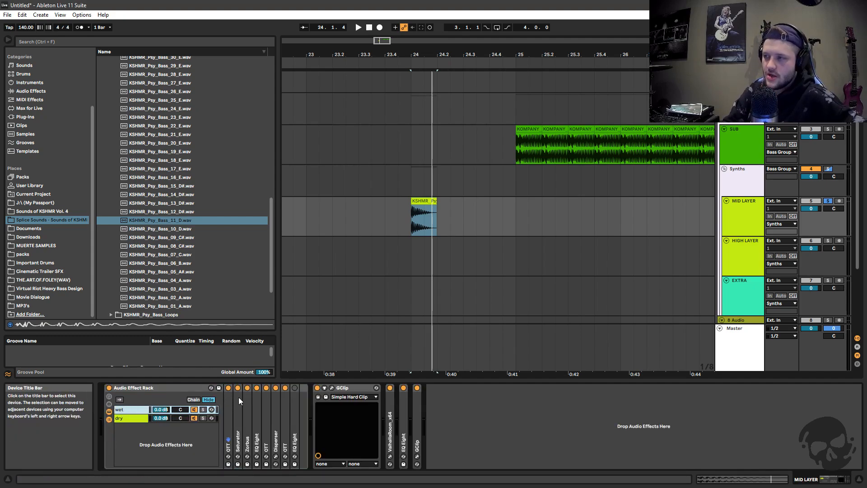
{"action": "left_click", "coordinate": [123, 418]}
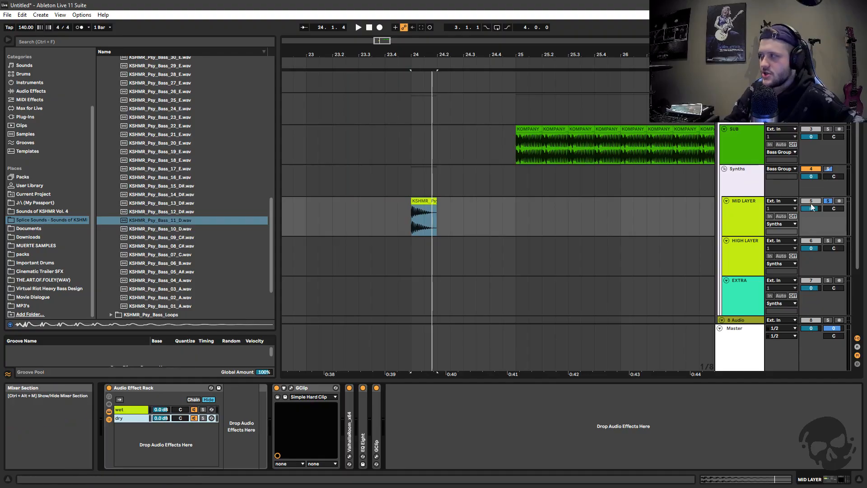
Compare the sound of the bass clip with the dry chain soloed and with the wet chain soloed, and clear the solo
{"action": "left_click", "coordinate": [203, 418]}
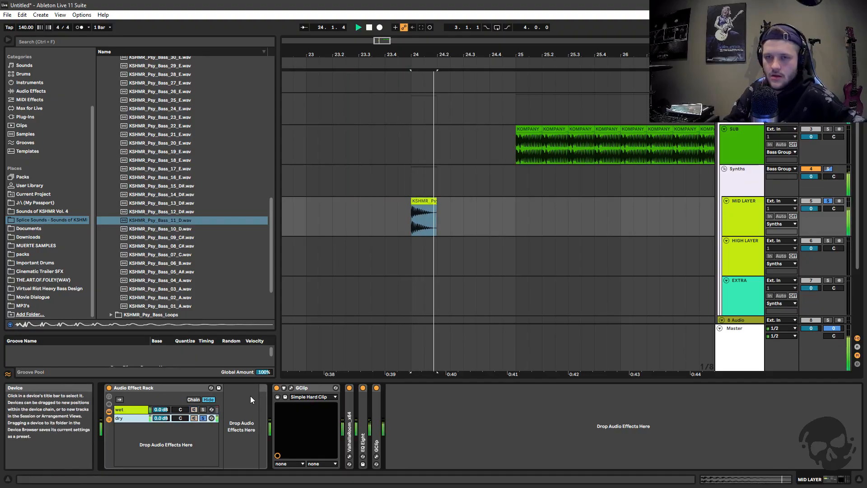
{"action": "left_click", "coordinate": [203, 409]}
{"action": "key", "text": "space"}
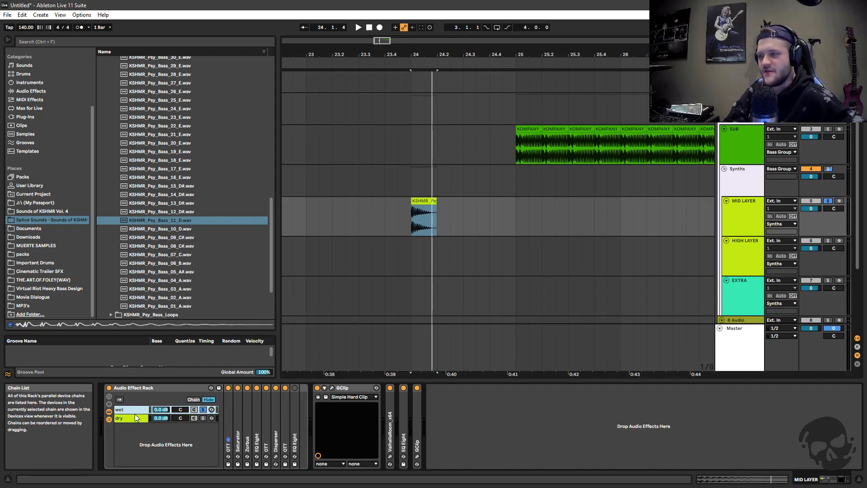
{"action": "left_click", "coordinate": [203, 409]}
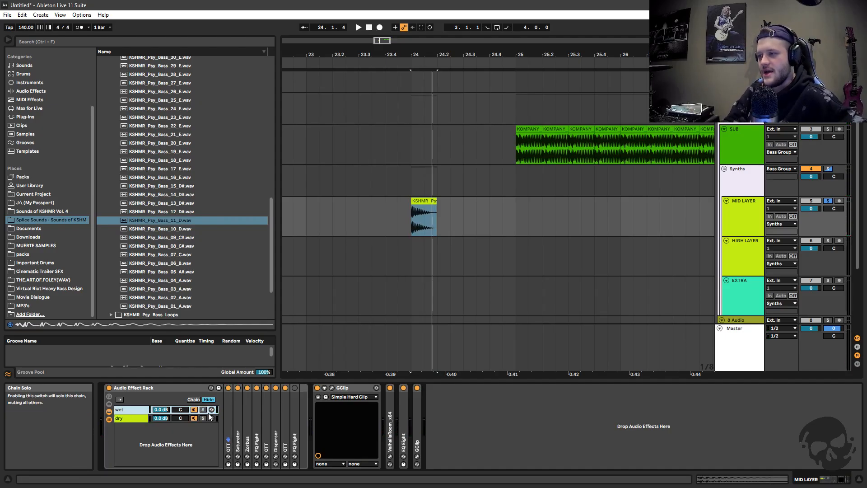
Unfold the first OTT device in the wet chain to show its compressor settings
{"action": "left_click", "coordinate": [228, 420]}
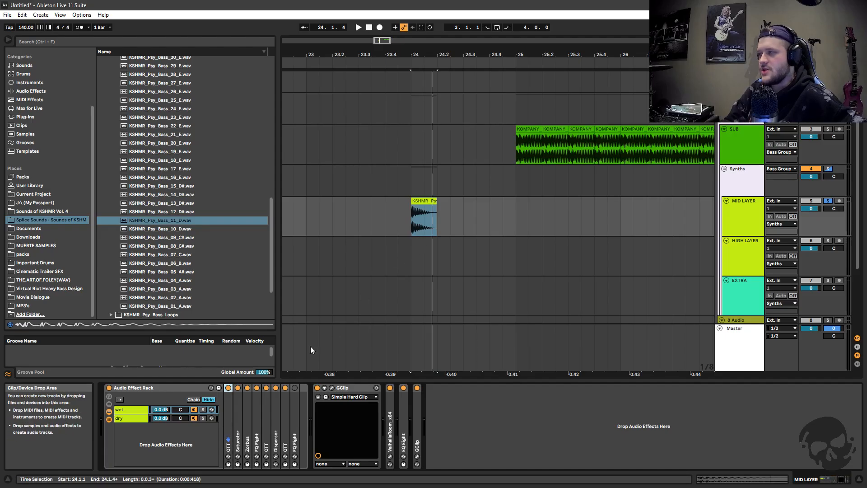
{"action": "double_click", "coordinate": [227, 419]}
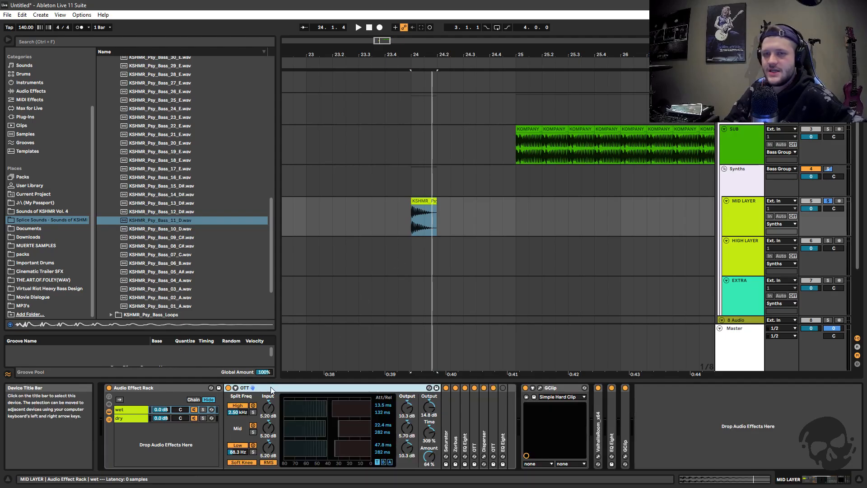
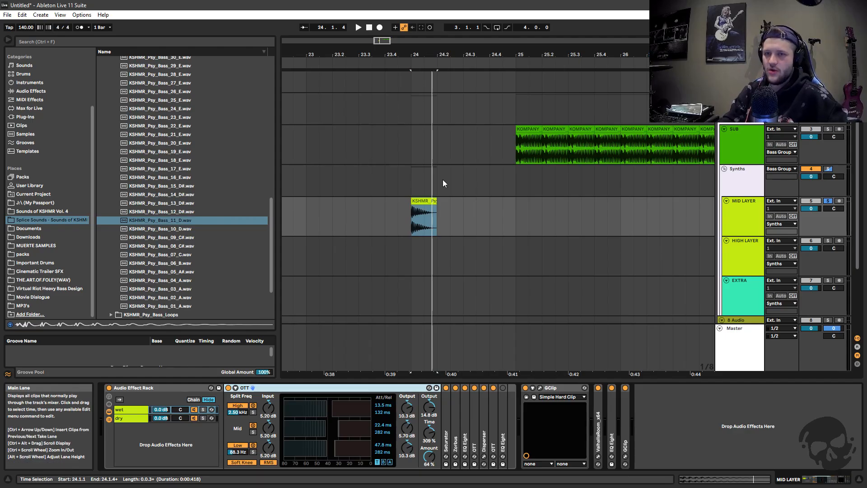
Examine the settings of the first OTT and the Saturator in the wet chain, then fold both devices
{"action": "left_click_drag", "start_coordinate": [379, 40], "coordinate": [380, 39]}
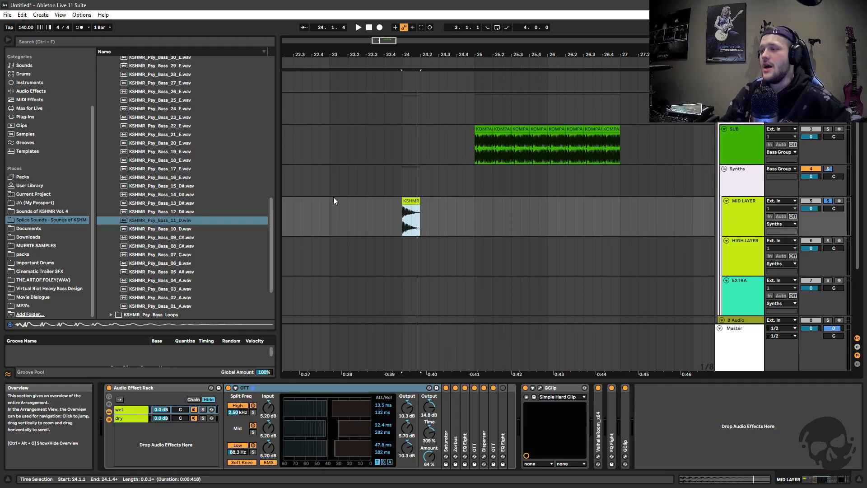
{"action": "double_click", "coordinate": [335, 387]}
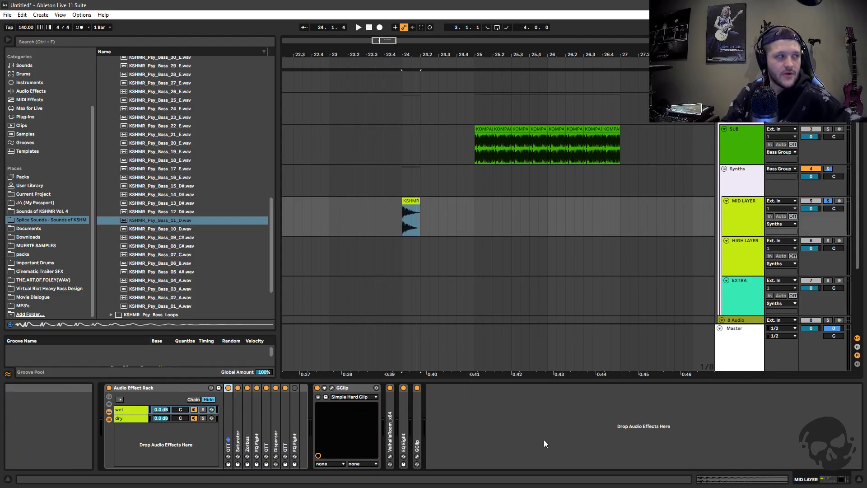
{"action": "left_click", "coordinate": [436, 224]}
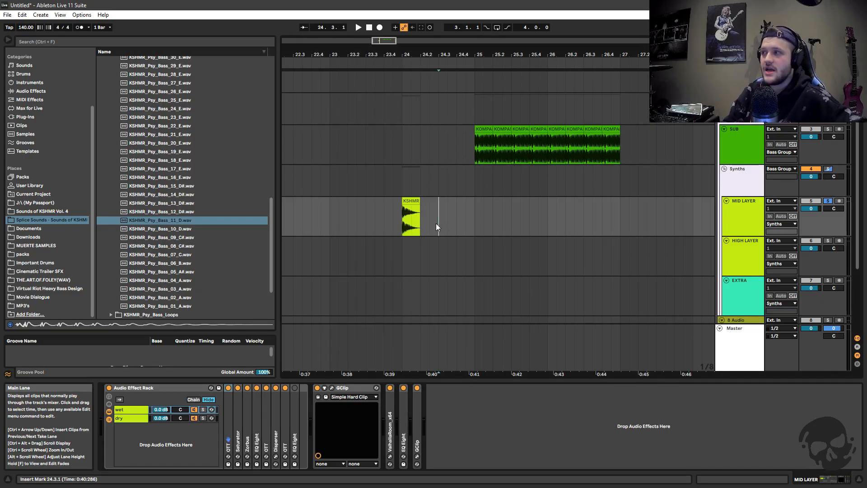
{"action": "double_click", "coordinate": [228, 418]}
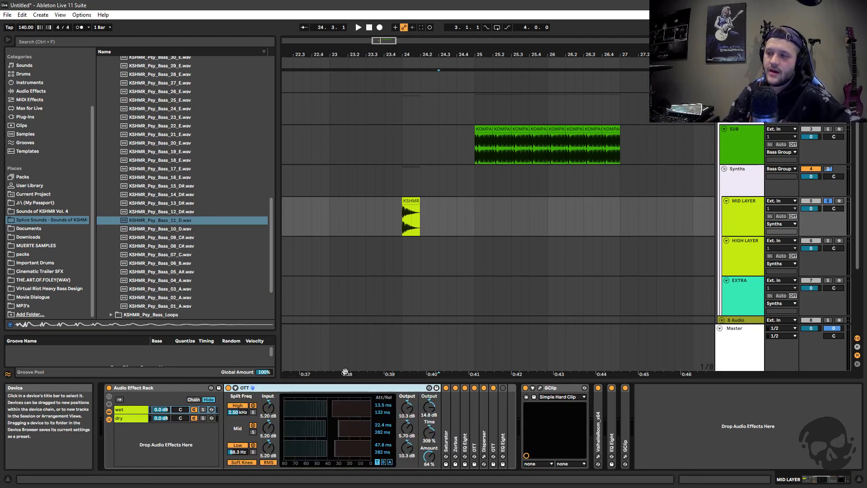
{"action": "left_click", "coordinate": [150, 394]}
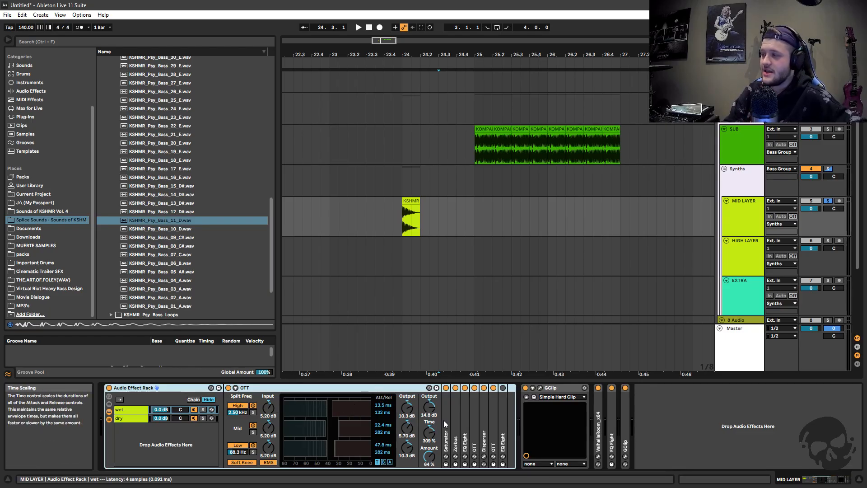
{"action": "double_click", "coordinate": [446, 440]}
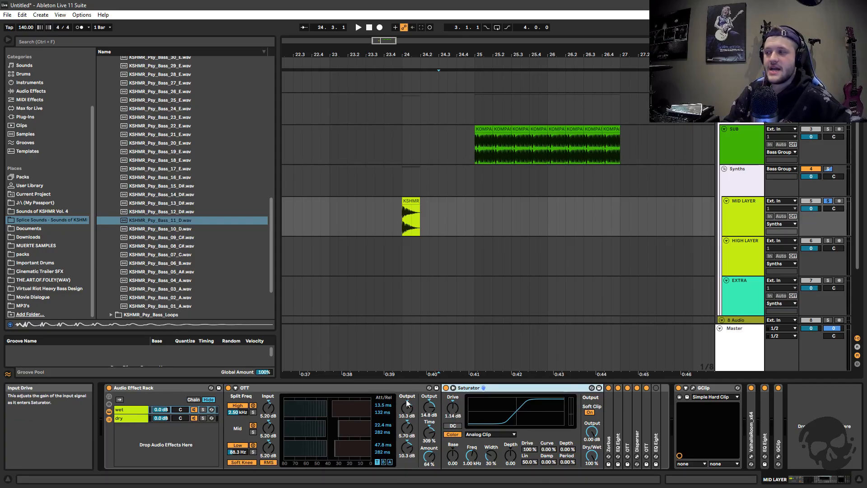
{"action": "double_click", "coordinate": [344, 386]}
{"action": "double_click", "coordinate": [300, 387]}
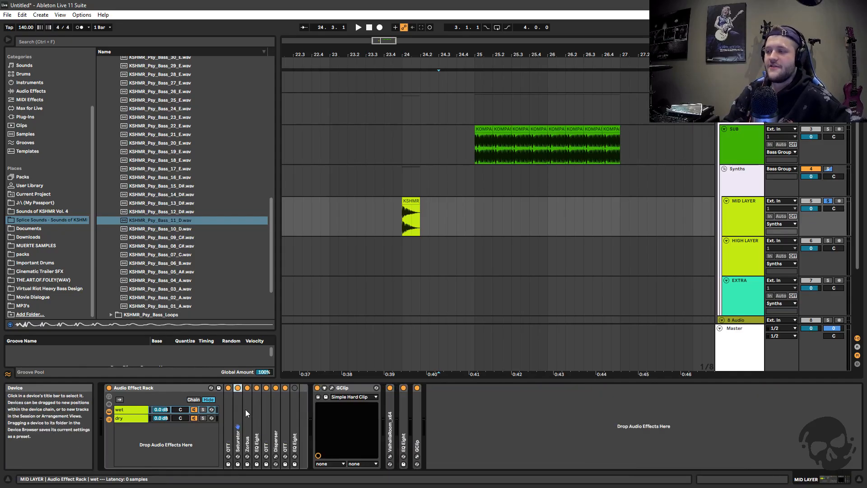
Unfold the Zorbus device in the wet chain and search the browser's audio effects for "chorus"
{"action": "double_click", "coordinate": [247, 411]}
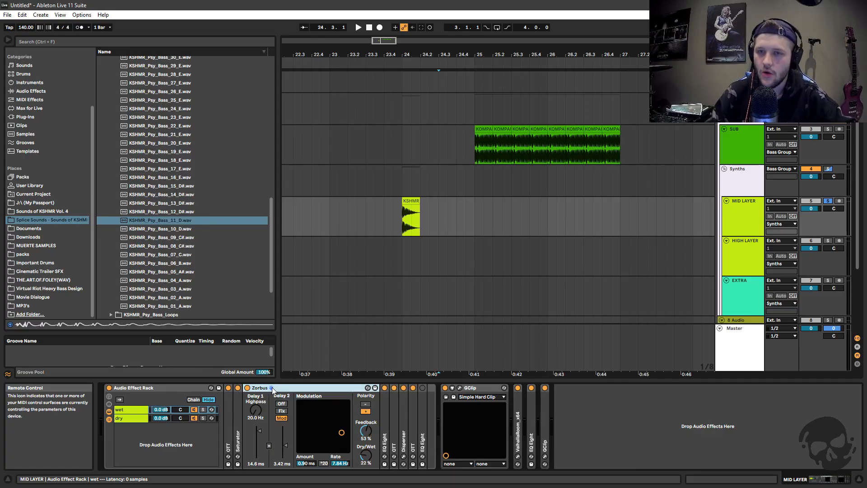
{"action": "left_click", "coordinate": [34, 91]}
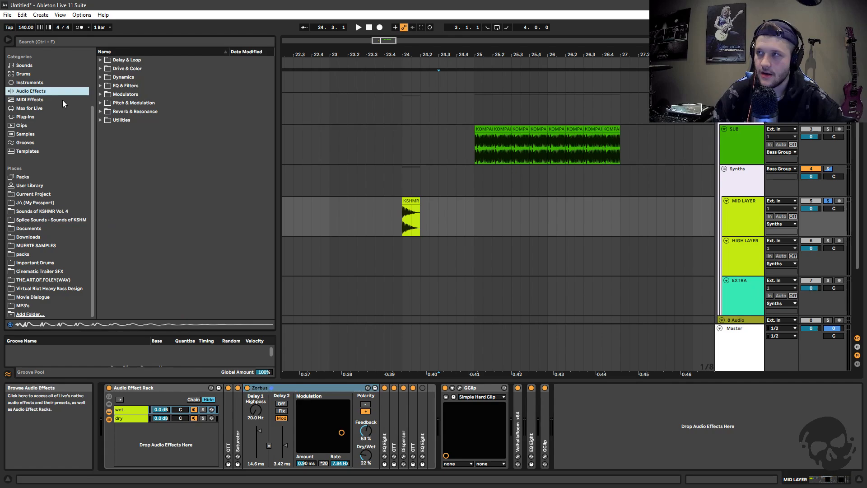
{"action": "left_click", "coordinate": [100, 77]}
{"action": "left_click", "coordinate": [100, 77]}
{"action": "left_click", "coordinate": [103, 44]}
{"action": "type", "text": "chorus"}
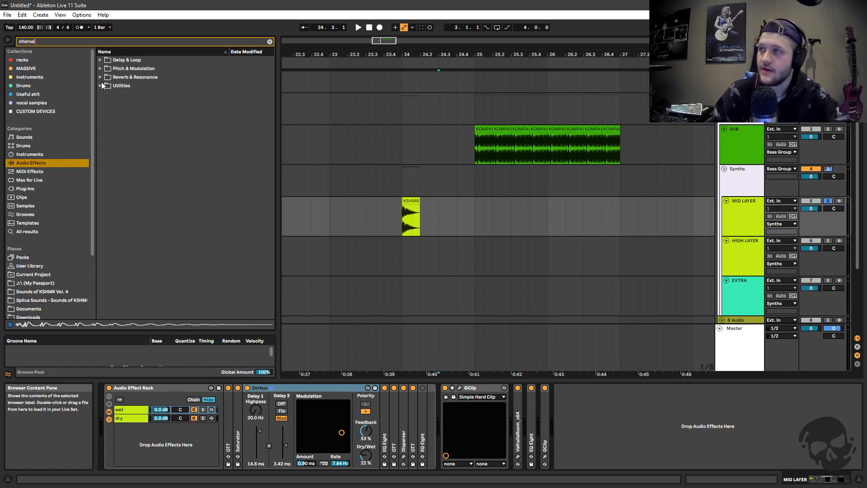
Locate Chorus-Ensemble among the Pitch & Modulation effects in the search results
{"action": "left_click", "coordinate": [100, 77]}
{"action": "left_click", "coordinate": [100, 78]}
{"action": "left_click", "coordinate": [101, 86]}
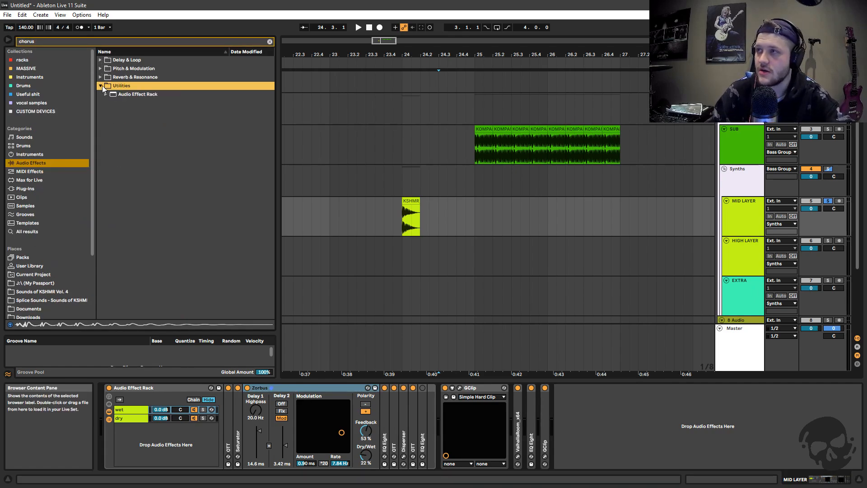
{"action": "left_click", "coordinate": [100, 86]}
{"action": "left_click", "coordinate": [100, 69]}
{"action": "left_click", "coordinate": [131, 78]}
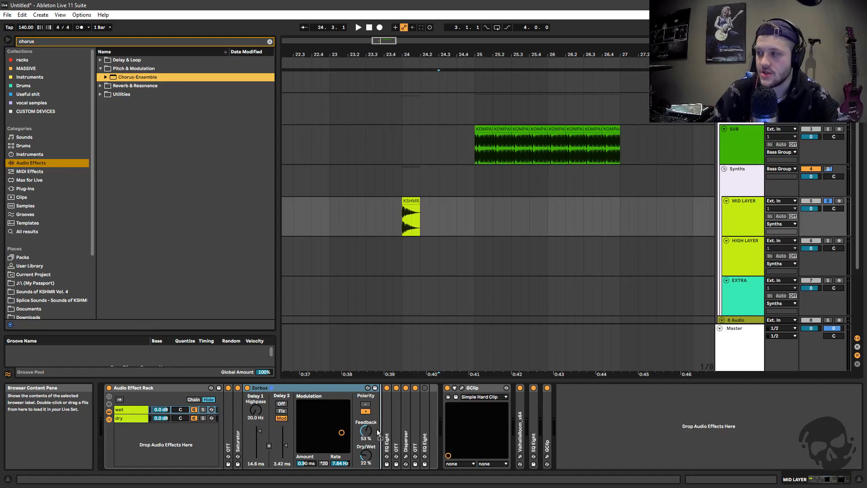
Search the audio effects for Zorbus and clear the browser search
{"action": "left_click", "coordinate": [270, 41]}
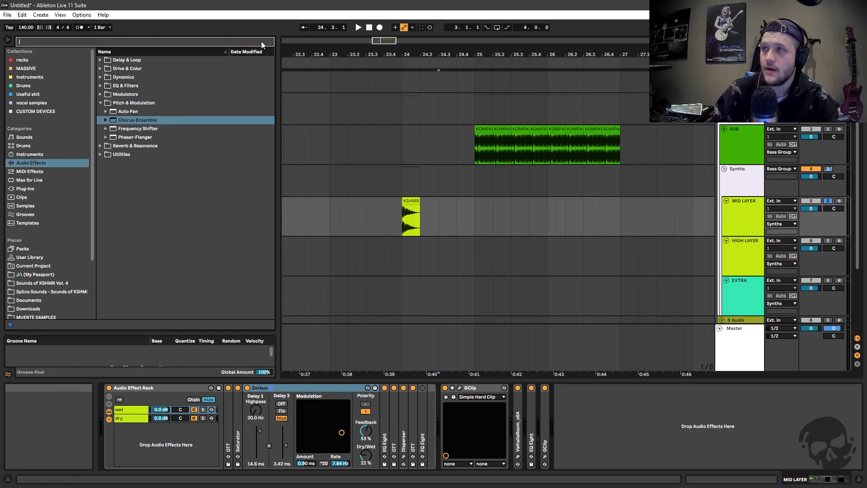
{"action": "type", "text": "zorub"}
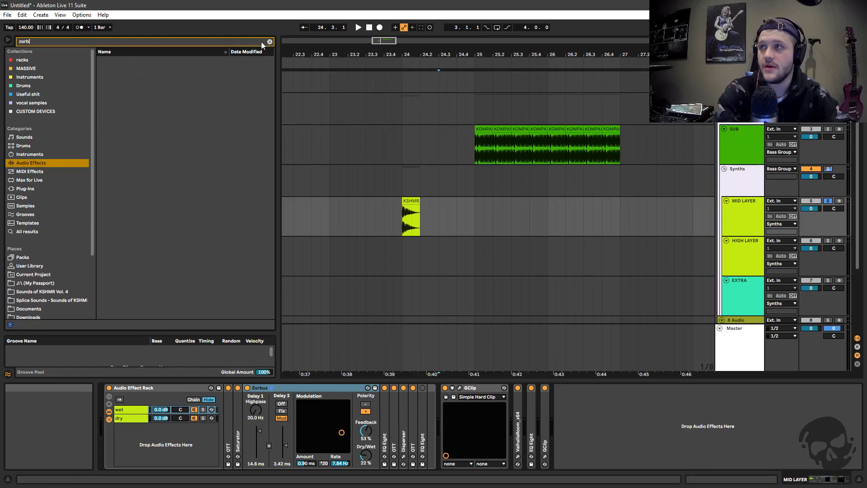
{"action": "left_click", "coordinate": [270, 42]}
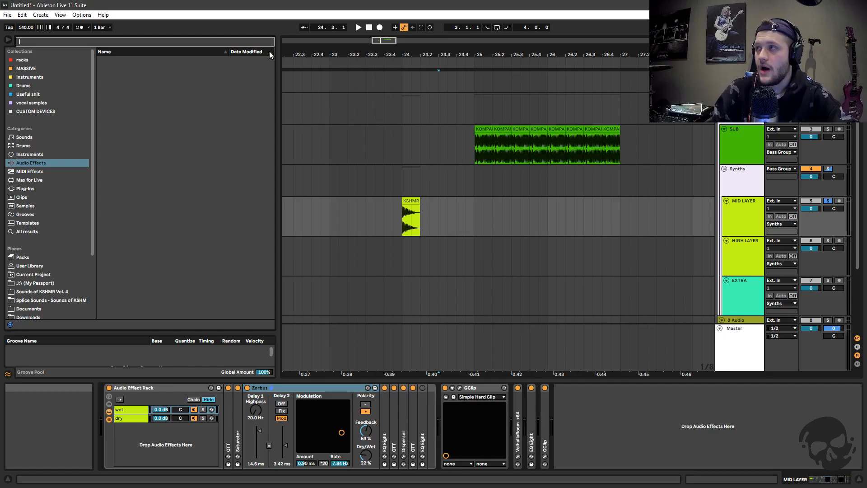
Compare the bass clip on MID LAYER with Zorbus on and off, using the wet chain's solo, and clear the solo
{"action": "left_click", "coordinate": [293, 389]}
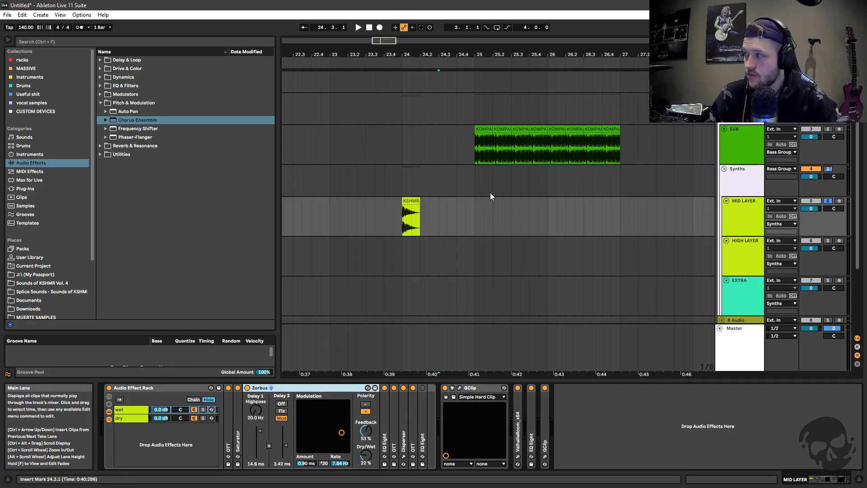
{"action": "left_click", "coordinate": [409, 218]}
{"action": "key", "text": "space"}
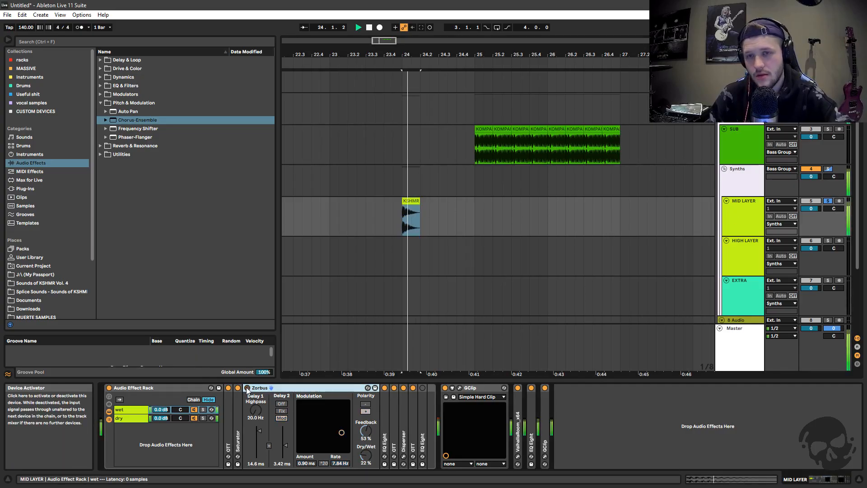
{"action": "left_click", "coordinate": [202, 409]}
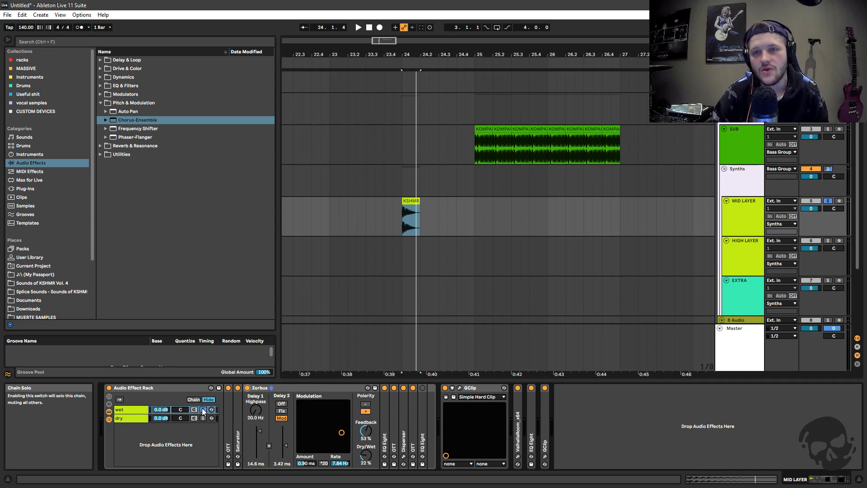
{"action": "left_click", "coordinate": [203, 409]}
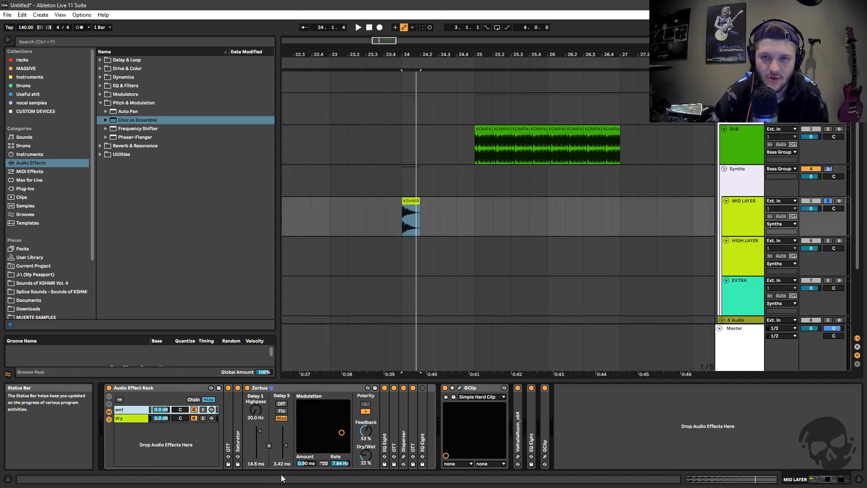
Review the Zorbus delay and modulation settings once more and fold the device
{"action": "left_click", "coordinate": [272, 388]}
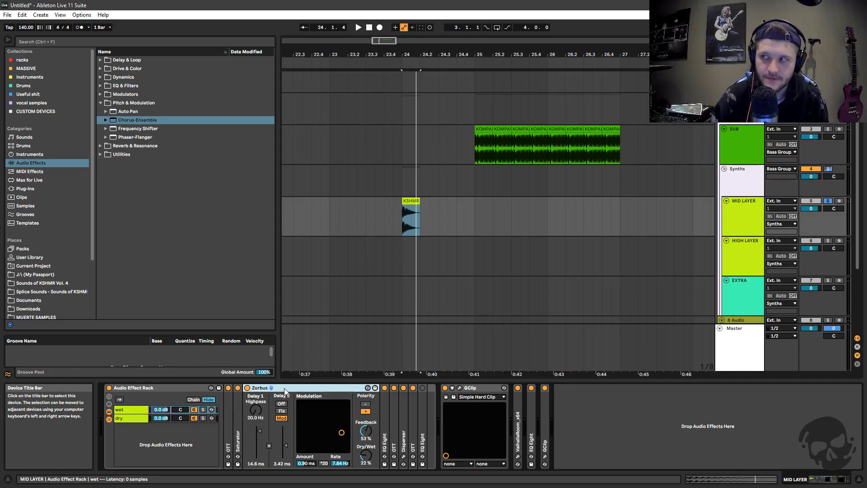
{"action": "double_click", "coordinate": [283, 389]}
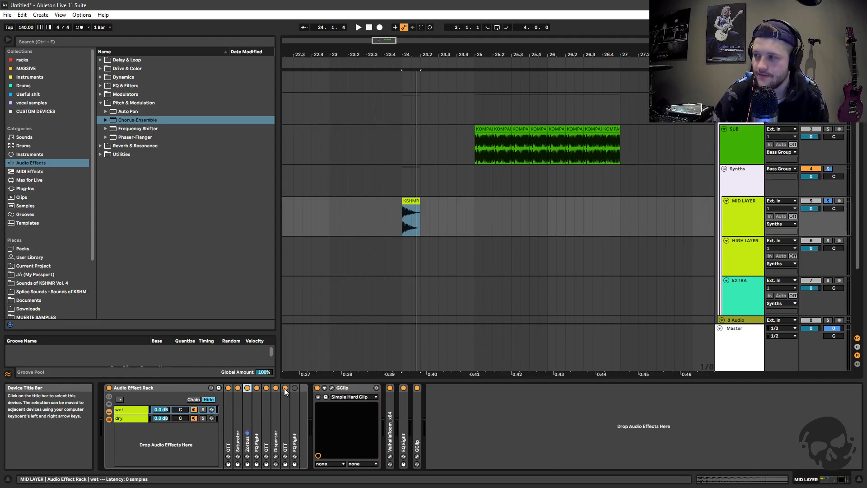
{"action": "double_click", "coordinate": [246, 411]}
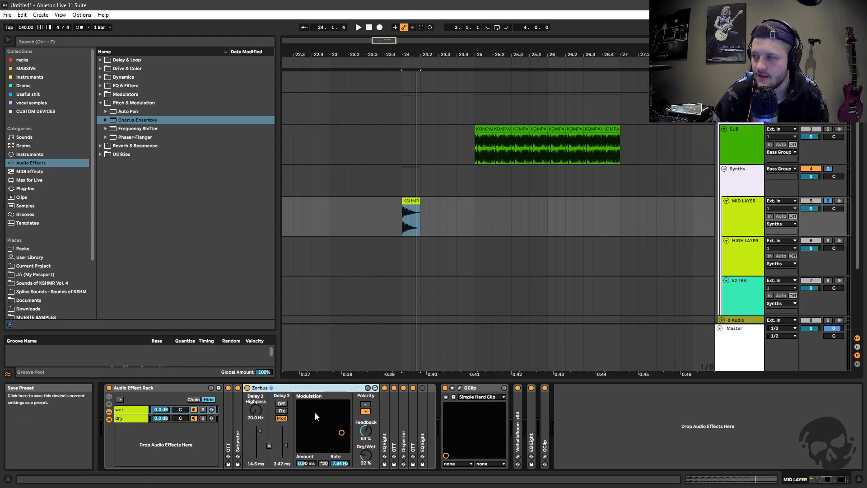
{"action": "double_click", "coordinate": [281, 388]}
Unfold the wet chain's first EQ Eight, set its second band to 255 Hz and -6.07 dB, and audition the bass clip
{"action": "double_click", "coordinate": [256, 419]}
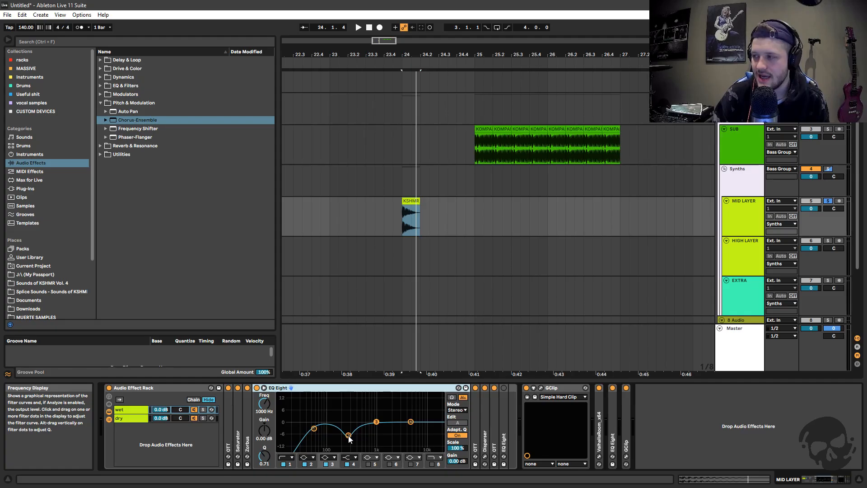
{"action": "mouse_move", "coordinate": [349, 435]}
{"action": "left_mouse_down"}
{"action": "mouse_move", "coordinate": [347, 394]}
{"action": "mouse_move", "coordinate": [347, 433]}
{"action": "left_mouse_up"}
{"action": "key", "text": "space"}
{"action": "key", "text": "space"}
{"action": "key", "text": "space"}
{"action": "key", "text": "space"}
{"action": "key", "text": "space"}
{"action": "key", "text": "space"}
{"action": "key", "text": "space"}
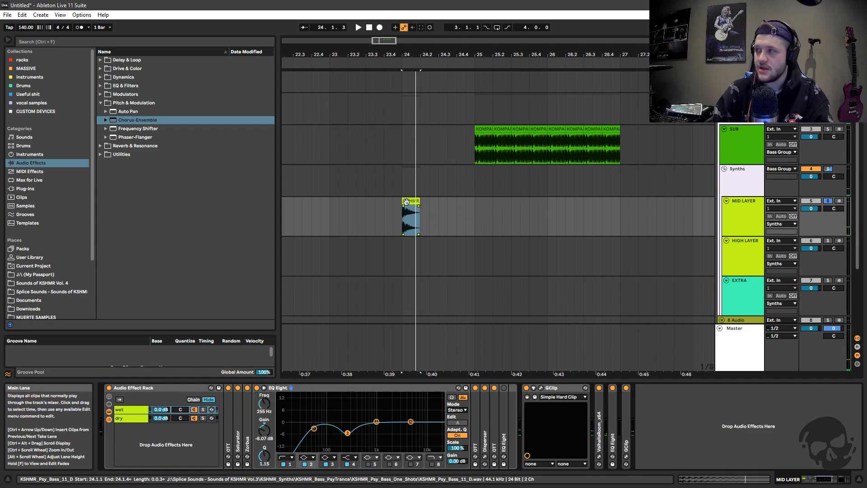
Compare the bass clip with the EQ Eight on and off, and inspect its low-cut band against the played spectrum
{"action": "double_click", "coordinate": [418, 232]}
{"action": "double_click", "coordinate": [732, 151]}
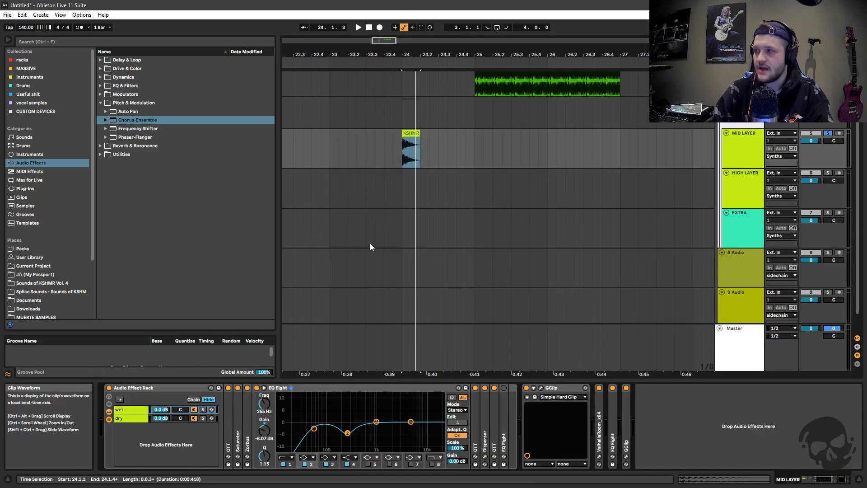
{"action": "key", "text": "space"}
{"action": "key", "text": "space"}
{"action": "left_click", "coordinate": [284, 390]}
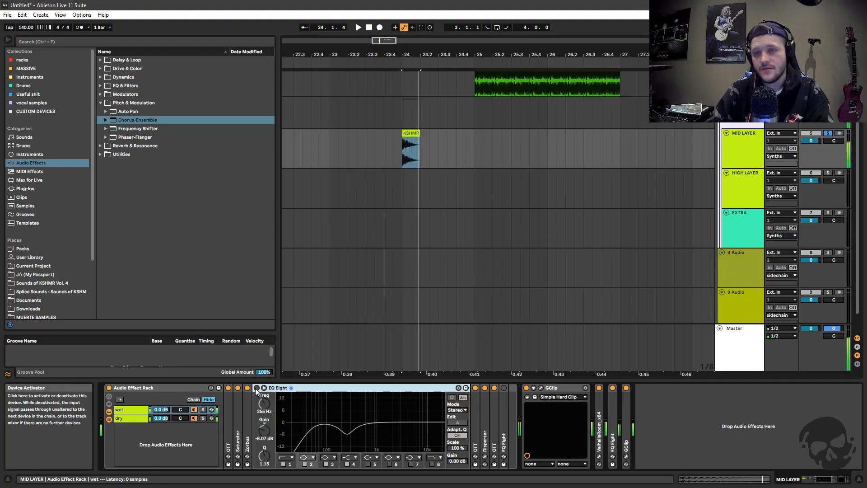
{"action": "left_click", "coordinate": [313, 428]}
{"action": "key", "text": "space"}
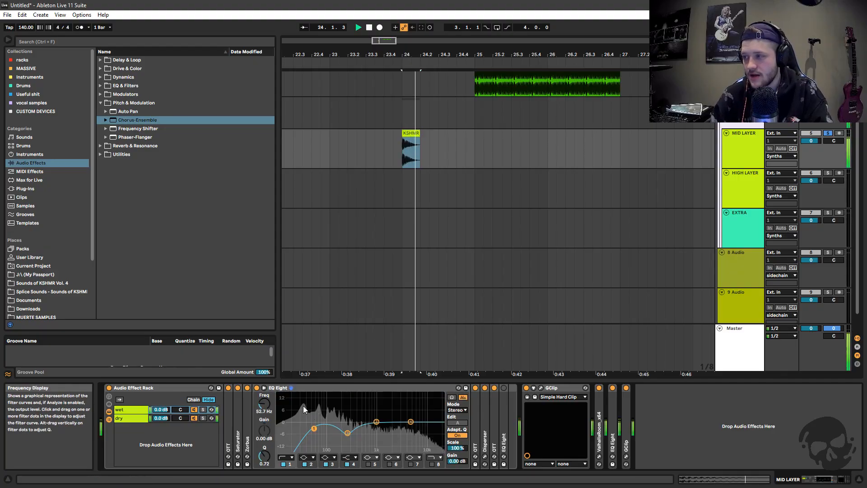
{"action": "key", "text": "space"}
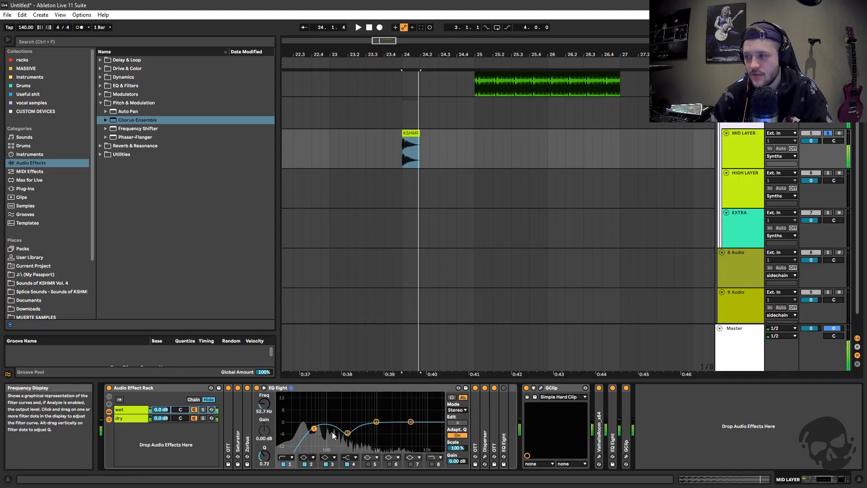
Fold the EQ Eight, examine the second OTT's settings in the wet chain, and fold that OTT
{"action": "left_click", "coordinate": [285, 389]}
{"action": "double_click", "coordinate": [285, 390]}
{"action": "double_click", "coordinate": [267, 408]}
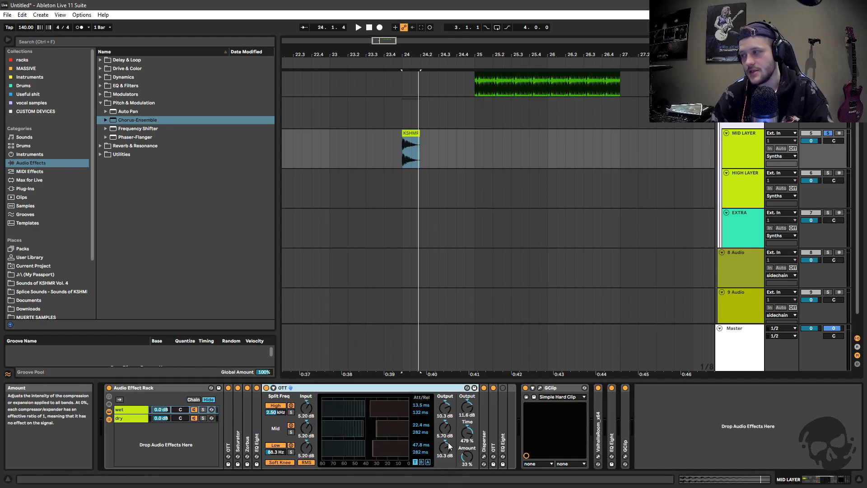
{"action": "double_click", "coordinate": [340, 393]}
Unfold the Disperser in the wet chain, check its plug-in window, and compare the bass clip with it on and off
{"action": "double_click", "coordinate": [273, 429]}
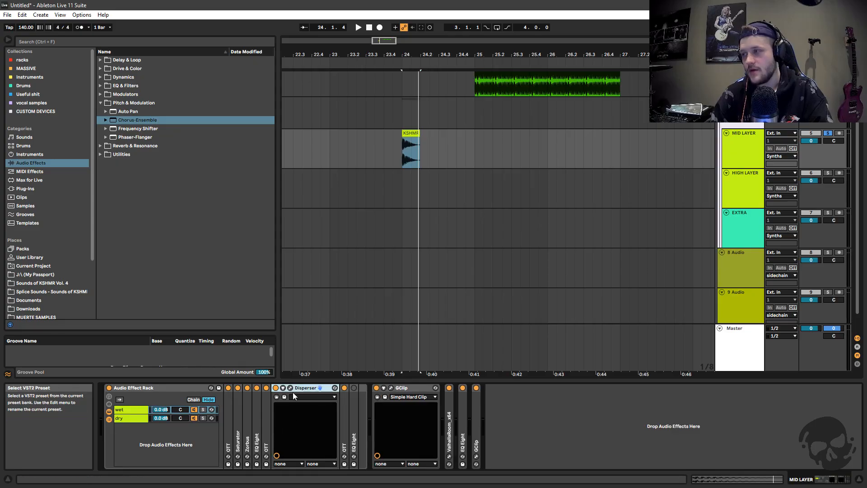
{"action": "left_click", "coordinate": [290, 387]}
{"action": "left_click", "coordinate": [641, 191]}
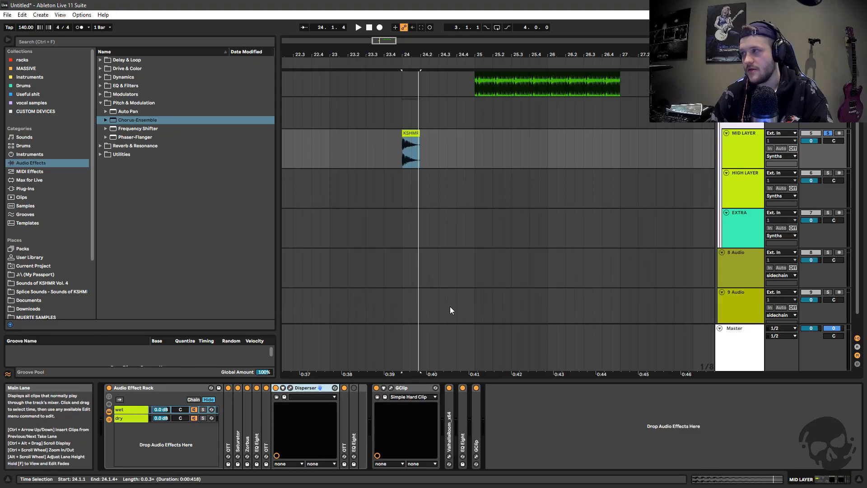
{"action": "key", "text": "space"}
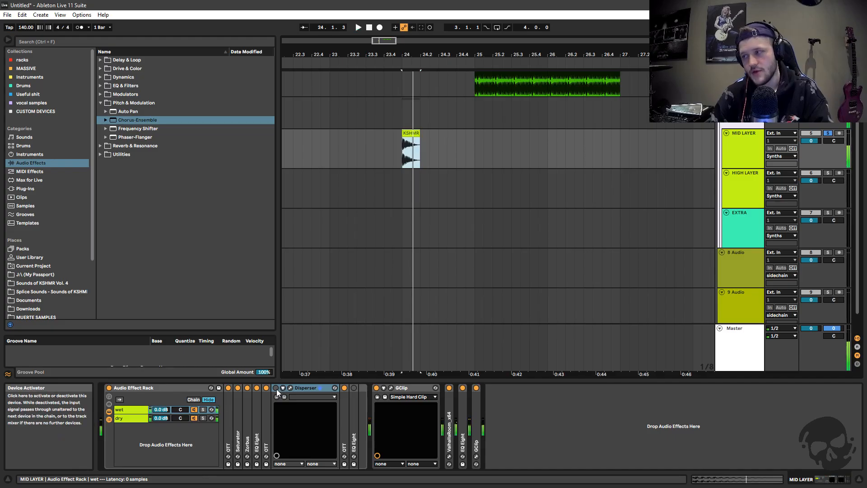
{"action": "left_click", "coordinate": [276, 387]}
{"action": "key", "text": "space"}
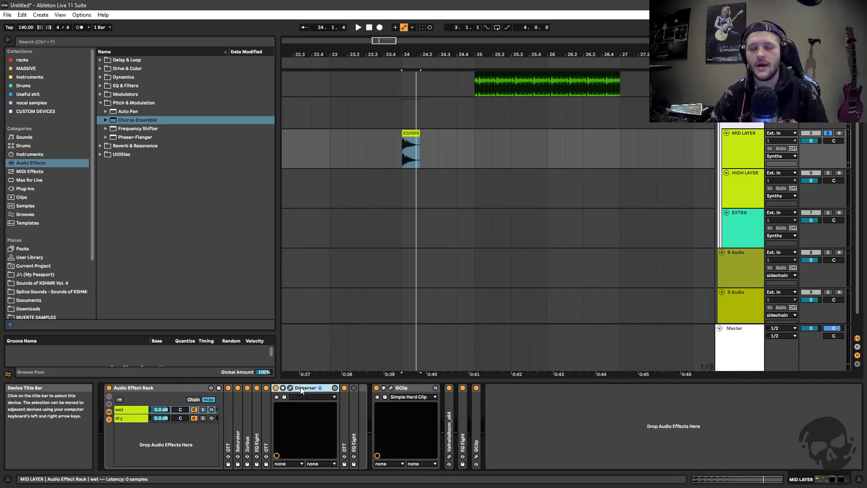
Reopen the Disperser plug-in window and set its frequency to 136 Hz
{"action": "left_click", "coordinate": [290, 387]}
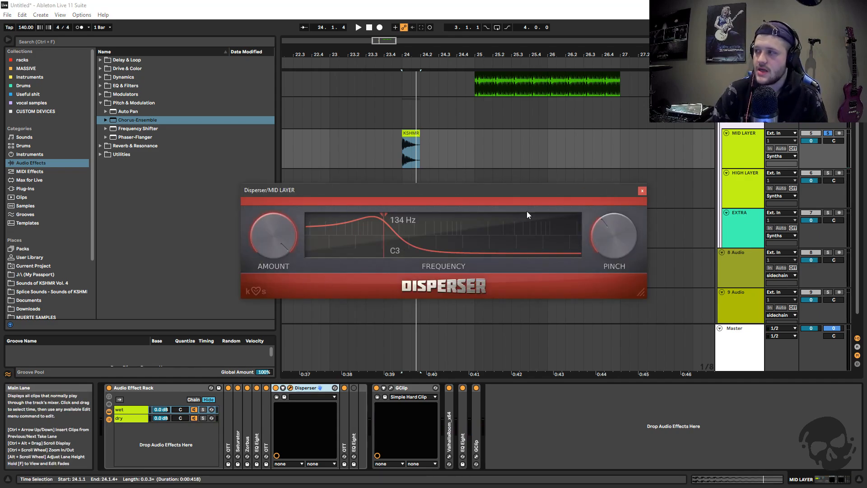
{"action": "left_click_drag", "start_coordinate": [384, 238], "coordinate": [387, 235]}
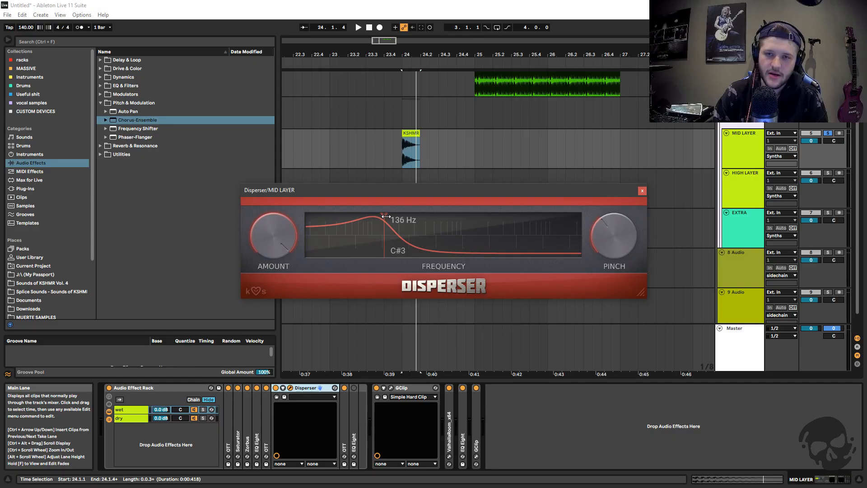
Close the Disperser plug-in window and fold the Disperser in the wet chain
{"action": "left_click_drag", "start_coordinate": [622, 189], "coordinate": [605, 196]}
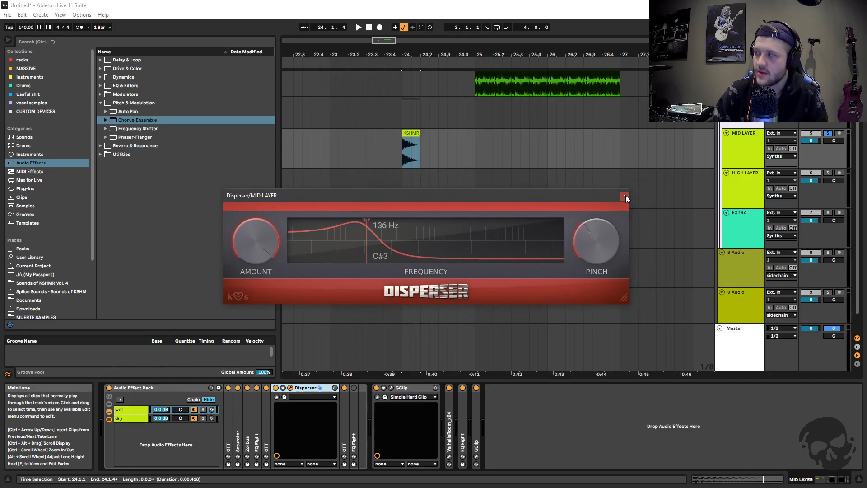
{"action": "left_click", "coordinate": [625, 195]}
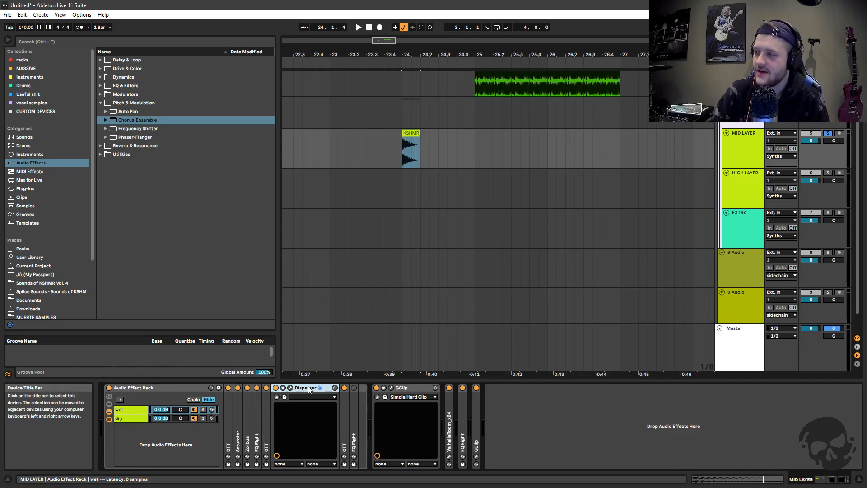
{"action": "double_click", "coordinate": [308, 388]}
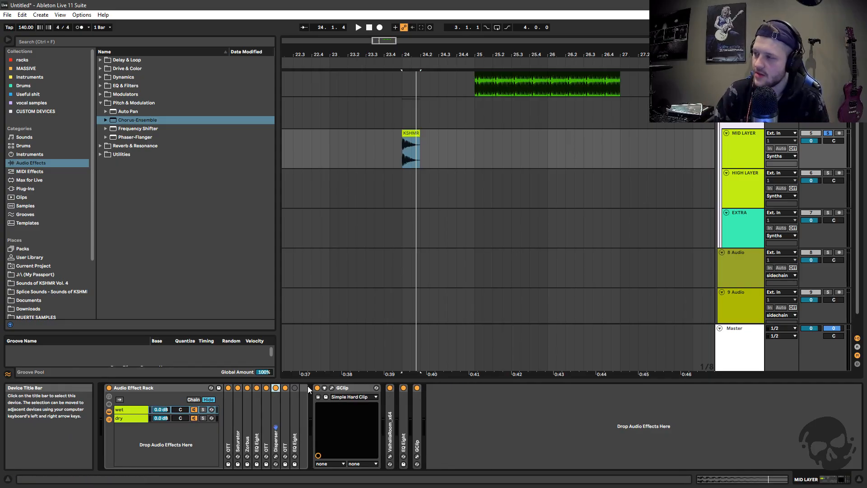
Check the HIGH LAYER track's device chain and return to the MID LAYER track's devices
{"action": "scroll", "coordinate": [396, 348], "scroll_direction": "up", "scroll_amount": 2}
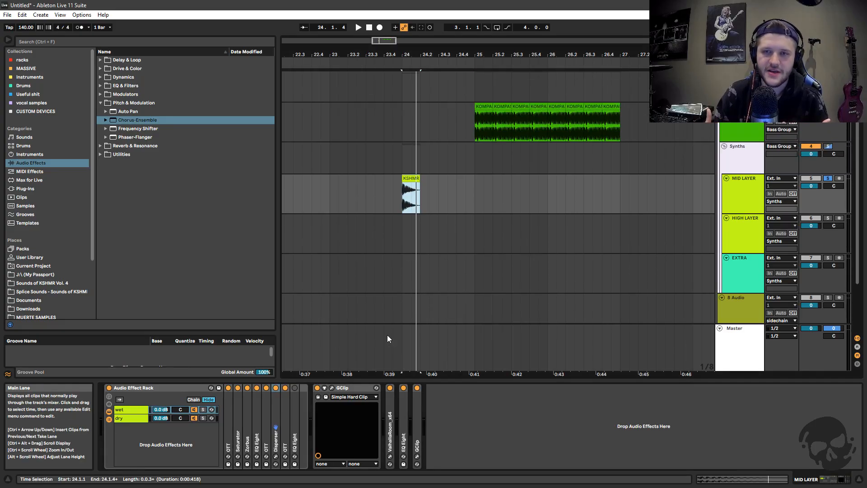
{"action": "scroll", "coordinate": [508, 189], "scroll_direction": "up", "scroll_amount": 2}
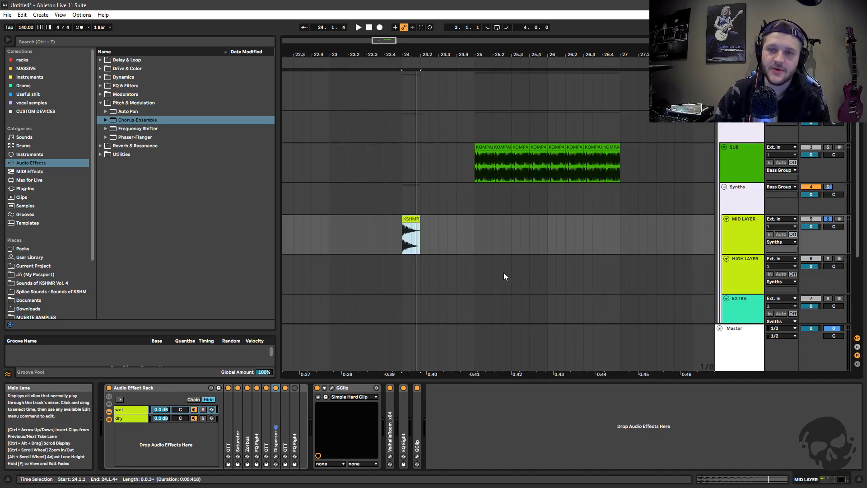
{"action": "scroll", "coordinate": [480, 151], "scroll_direction": "down", "scroll_amount": 1}
{"action": "left_click", "coordinate": [731, 254]}
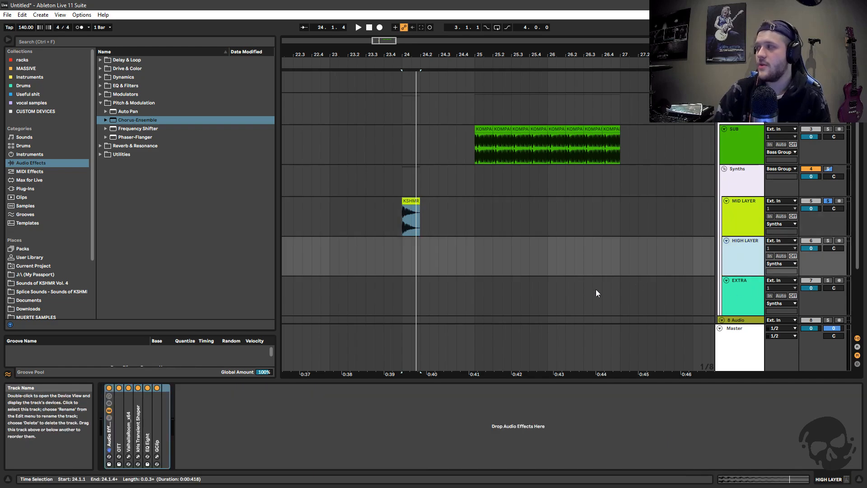
{"action": "scroll", "coordinate": [468, 278], "scroll_direction": "down", "scroll_amount": 1}
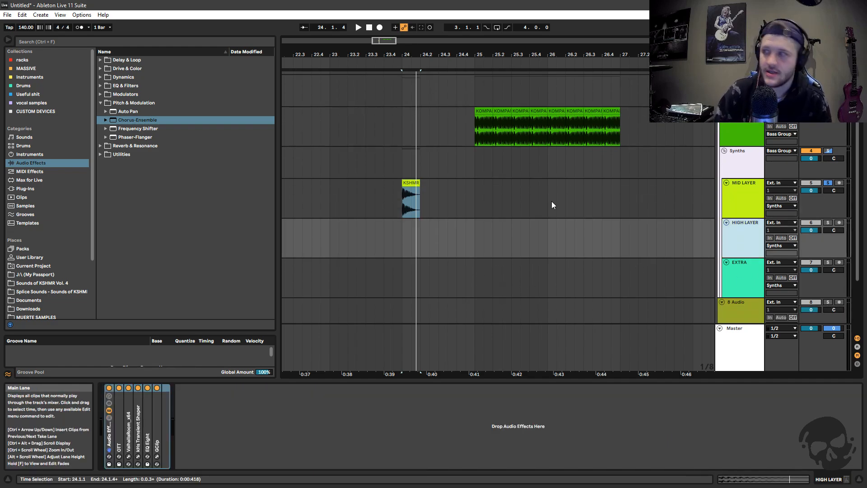
{"action": "left_click", "coordinate": [682, 193]}
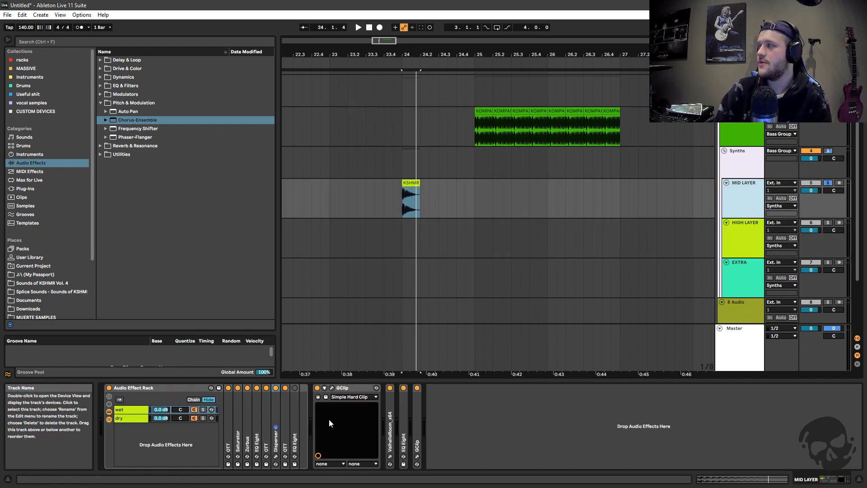
Unfold the last EQ Eight in the wet chain, compare the bass clip with it on and off, and fold it
{"action": "double_click", "coordinate": [282, 436]}
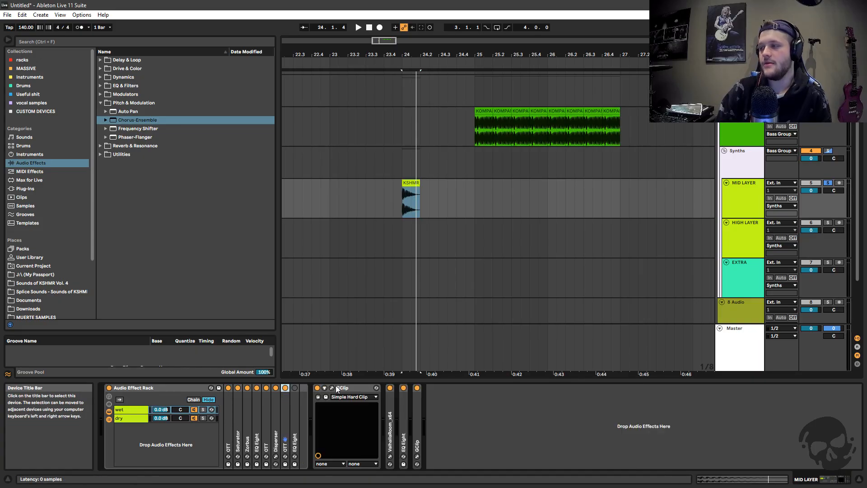
{"action": "double_click", "coordinate": [334, 387]}
{"action": "double_click", "coordinate": [295, 406]}
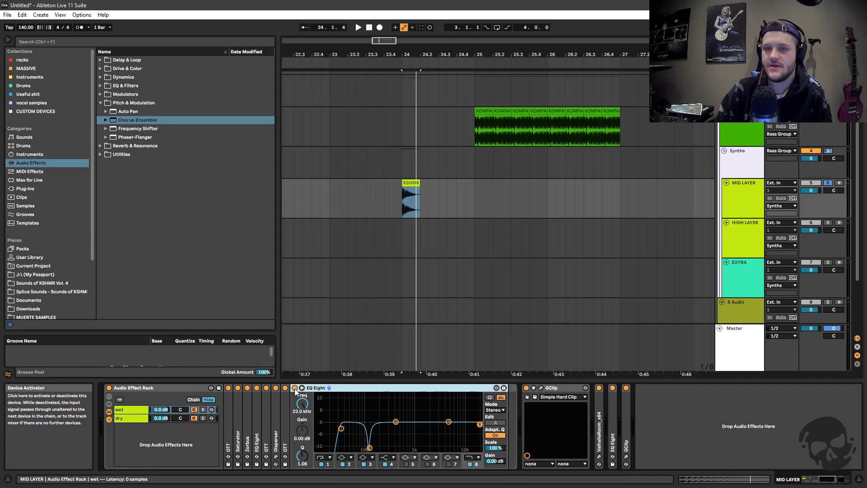
{"action": "left_click", "coordinate": [295, 388]}
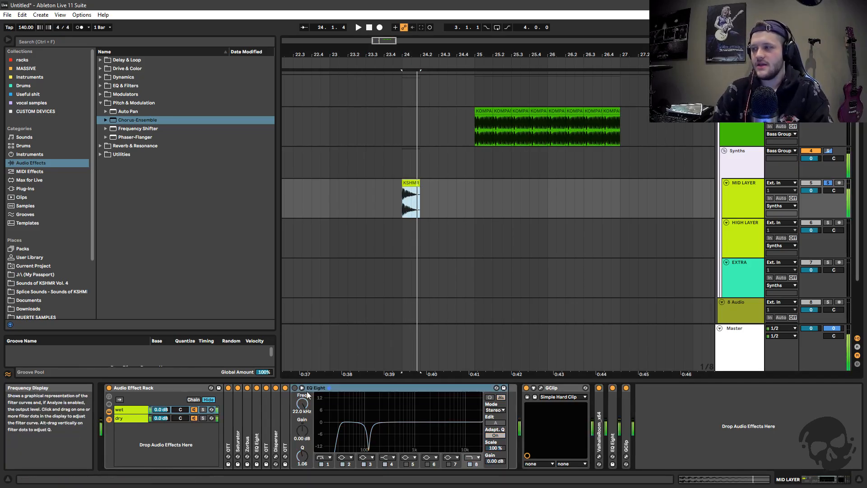
{"action": "left_click", "coordinate": [294, 388]}
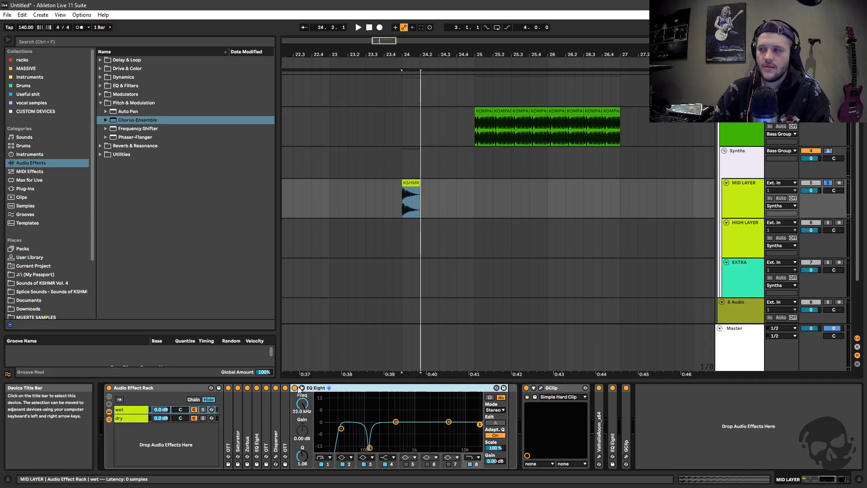
{"action": "double_click", "coordinate": [299, 388]}
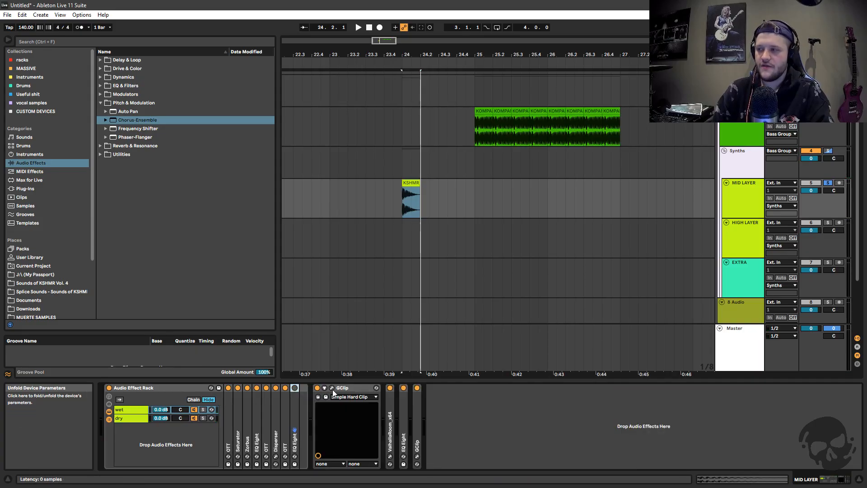
Play the bass clip and check the plug-in window of the GClip that follows the rack
{"action": "left_click", "coordinate": [347, 388]}
{"action": "left_click", "coordinate": [412, 183]}
{"action": "key", "text": "space"}
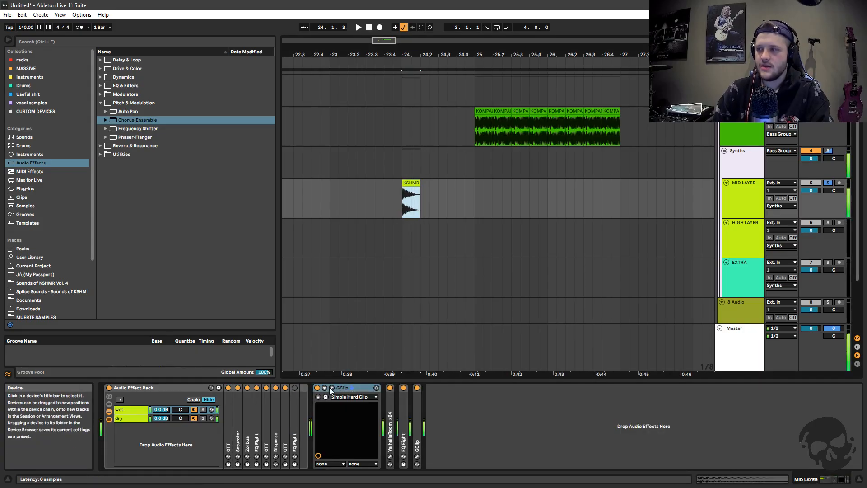
{"action": "left_click", "coordinate": [329, 386]}
{"action": "left_click", "coordinate": [374, 186]}
{"action": "left_click_drag", "start_coordinate": [356, 199], "coordinate": [397, 214]}
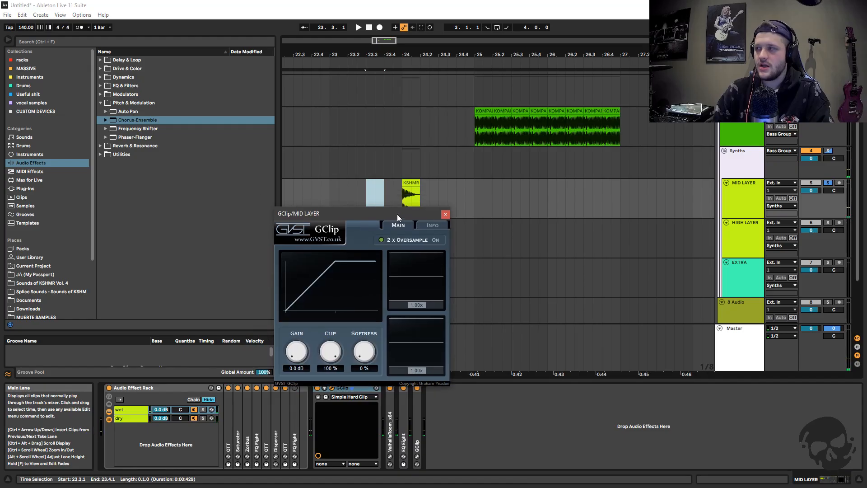
{"action": "left_click", "coordinate": [445, 214]}
Deactivate the GClip, ValhallaRoom, EQ Eight and final GClip after the rack, and make the MID LAYER track taller
{"action": "left_click", "coordinate": [389, 388]}
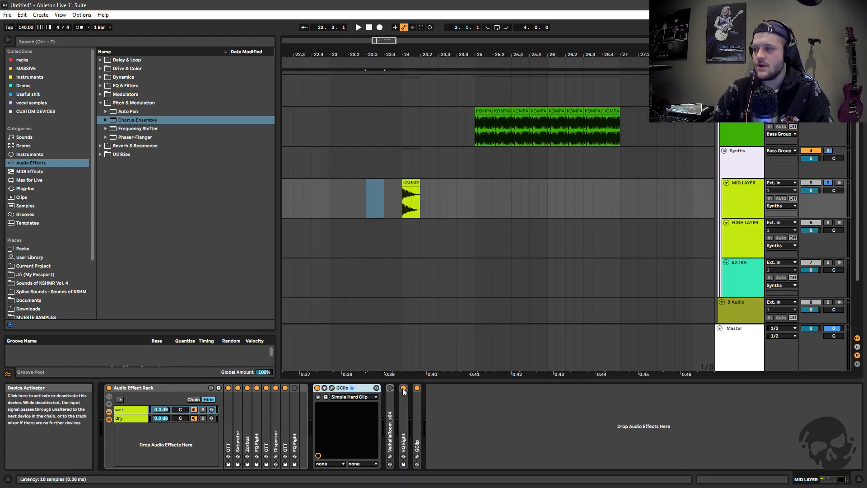
{"action": "left_click", "coordinate": [318, 388]}
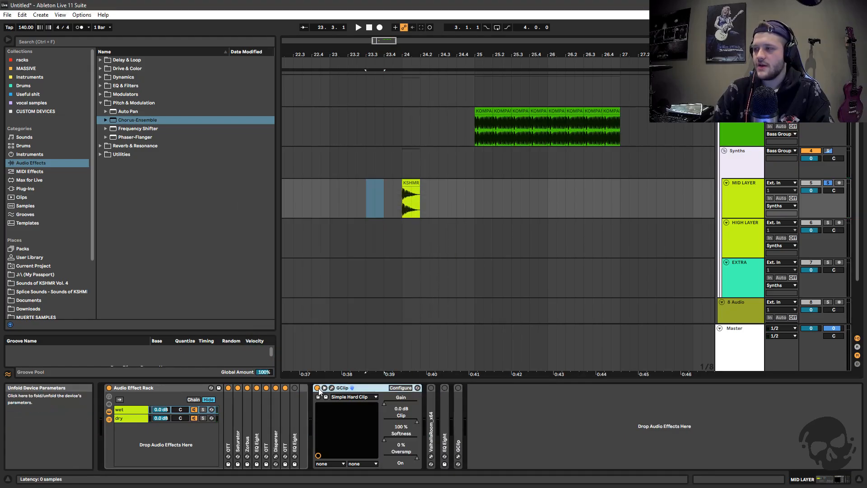
{"action": "left_click", "coordinate": [748, 219]}
{"action": "left_click", "coordinate": [748, 216]}
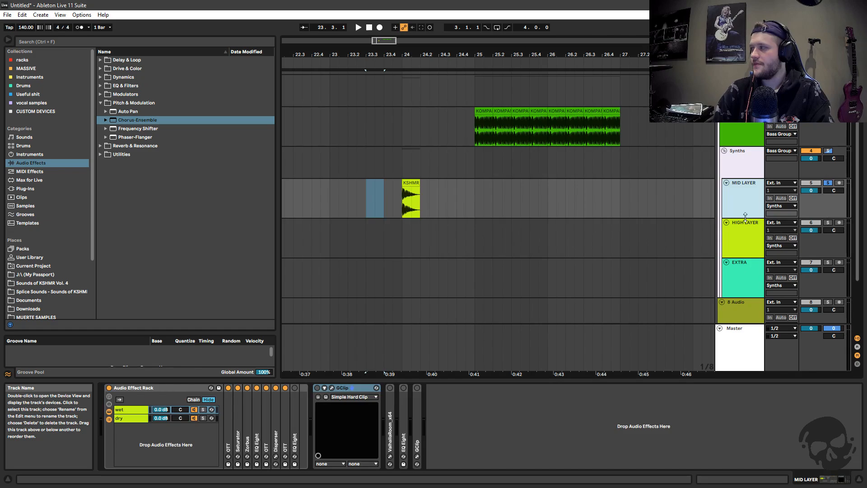
{"action": "left_click_drag", "start_coordinate": [745, 218], "coordinate": [747, 272]}
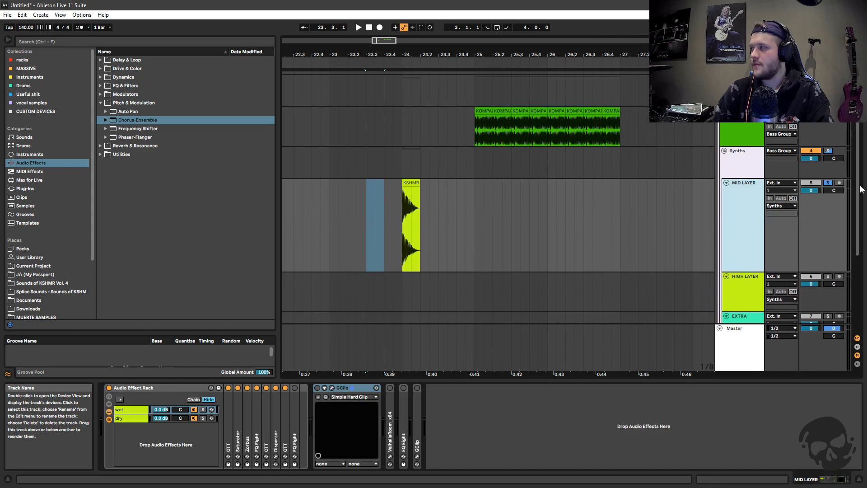
Compare the bass clip with the first GClip off and on, and recheck that clipper's settings in its plug-in window
{"action": "left_click", "coordinate": [411, 183]}
{"action": "key", "text": "space"}
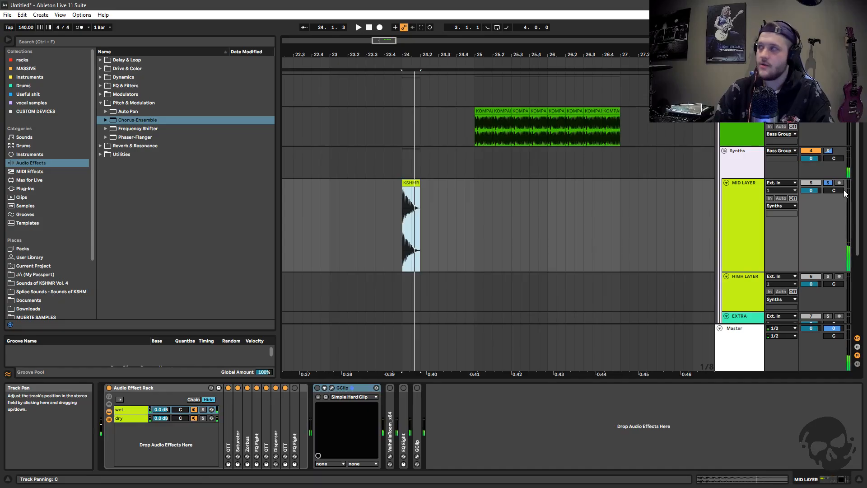
{"action": "left_click", "coordinate": [730, 209]}
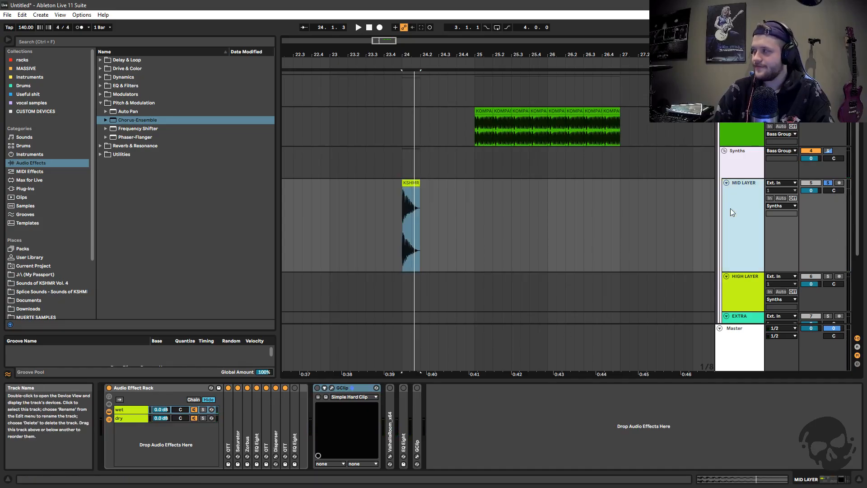
{"action": "left_click", "coordinate": [389, 387]}
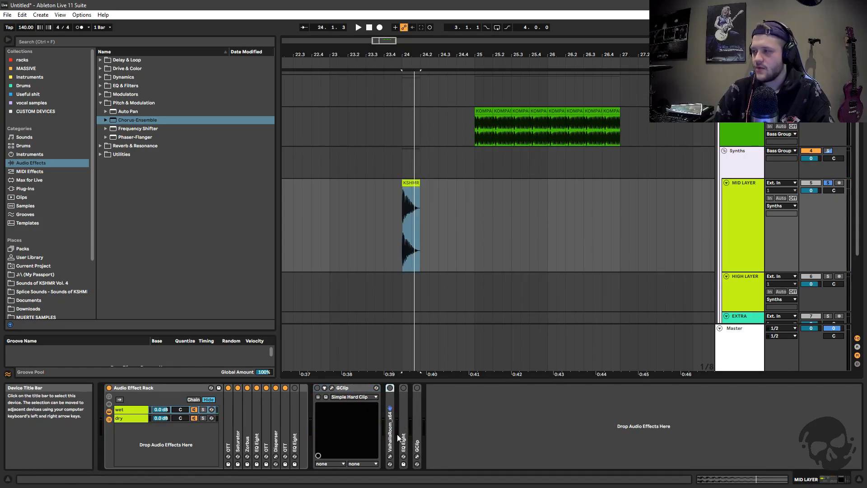
{"action": "left_click", "coordinate": [317, 388]}
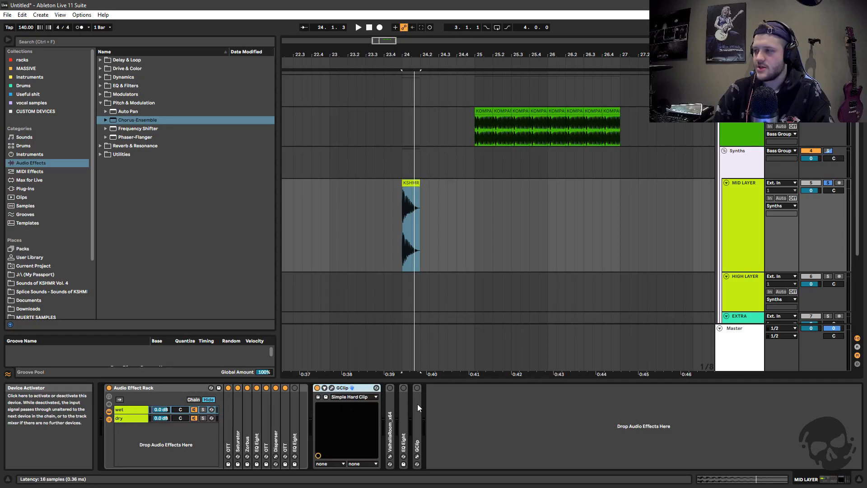
{"action": "key", "text": "space"}
{"action": "key", "text": "space"}
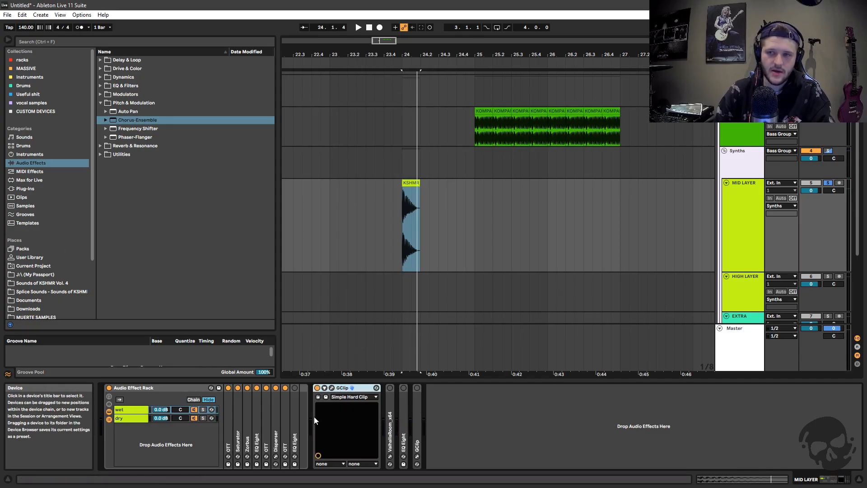
{"action": "left_click", "coordinate": [332, 388]}
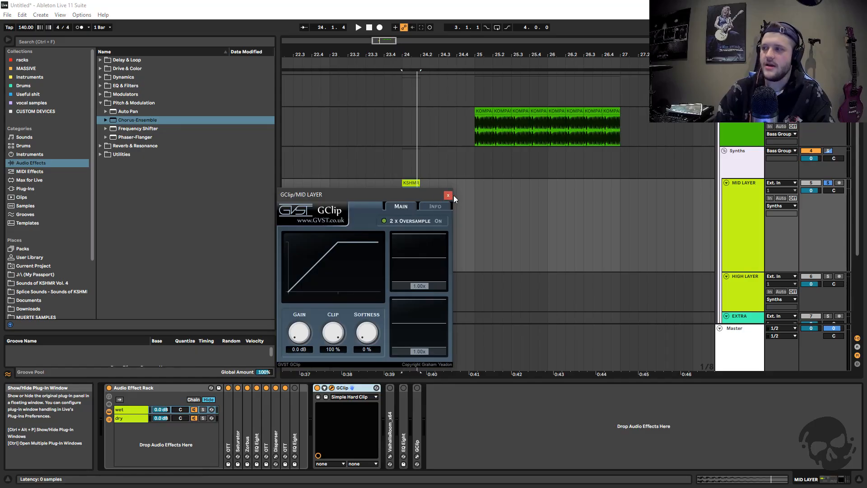
{"action": "left_click", "coordinate": [451, 195]}
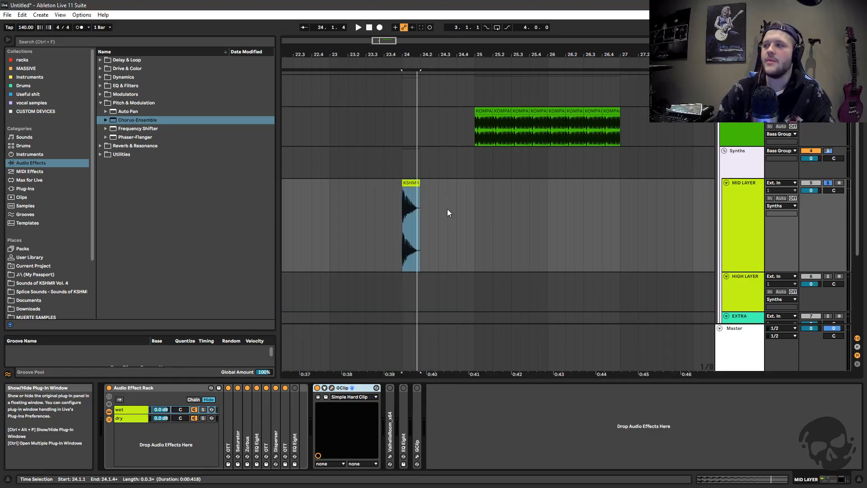
Unfold ValhallaRoom after the GClip and examine its reverb settings in the plug-in window while the bass clip plays
{"action": "double_click", "coordinate": [389, 434]}
{"action": "left_click", "coordinate": [405, 389]}
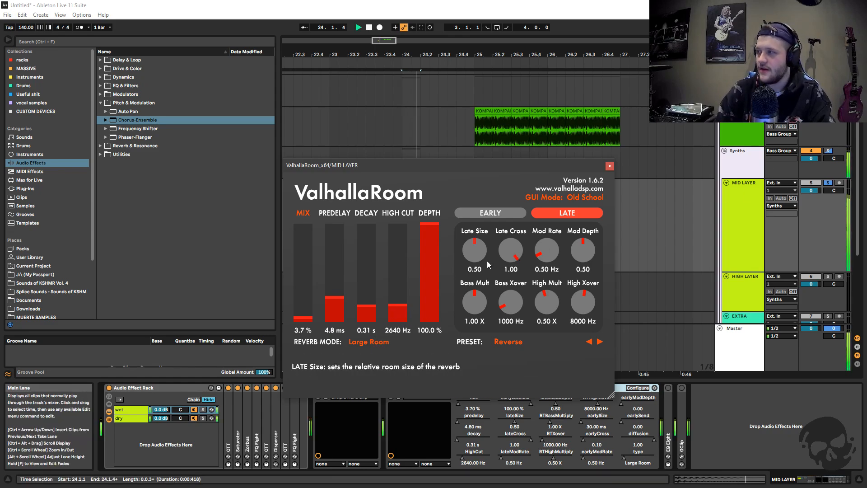
{"action": "left_click", "coordinate": [610, 166]}
{"action": "left_click", "coordinate": [405, 385]}
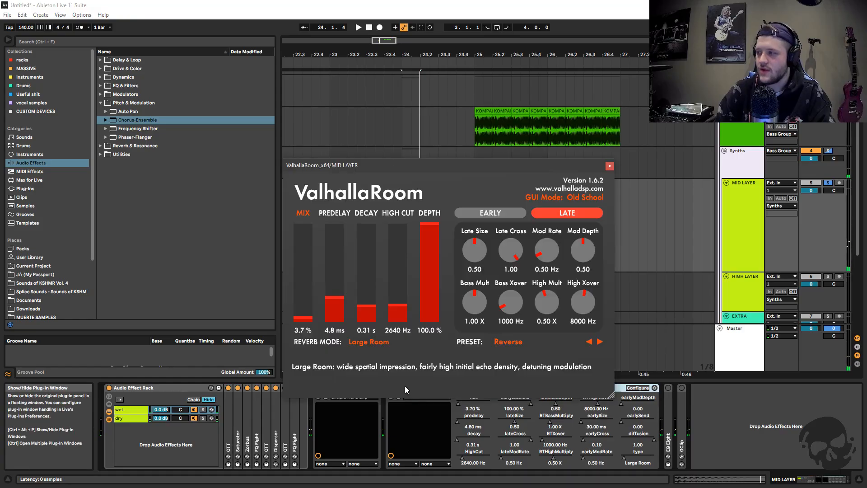
{"action": "left_click", "coordinate": [609, 166]}
Audition the bass clip on the MID LAYER track with ValhallaRoom active, and fold the reverb device
{"action": "left_click", "coordinate": [412, 183]}
{"action": "left_click_drag", "start_coordinate": [380, 41], "coordinate": [414, 388]}
{"action": "left_click", "coordinate": [414, 388]}
{"action": "key", "text": "space"}
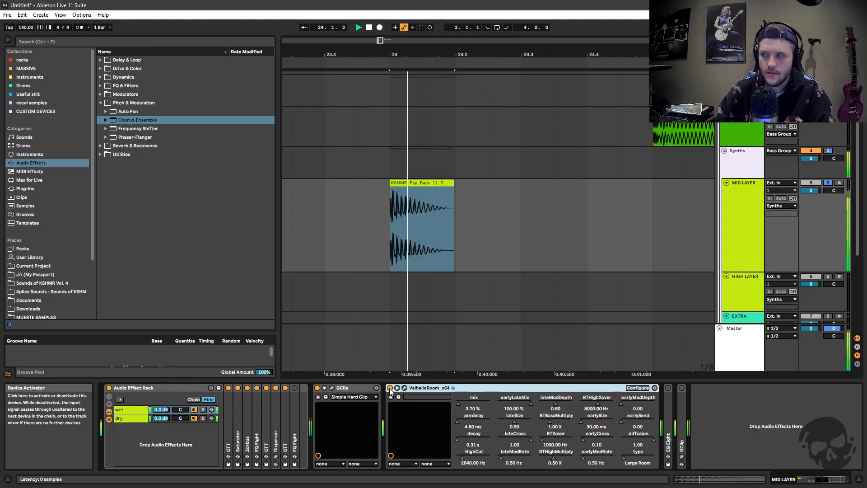
{"action": "key", "text": "space"}
{"action": "left_click", "coordinate": [437, 183]}
{"action": "scroll", "coordinate": [436, 373], "scroll_direction": "down", "scroll_amount": 2}
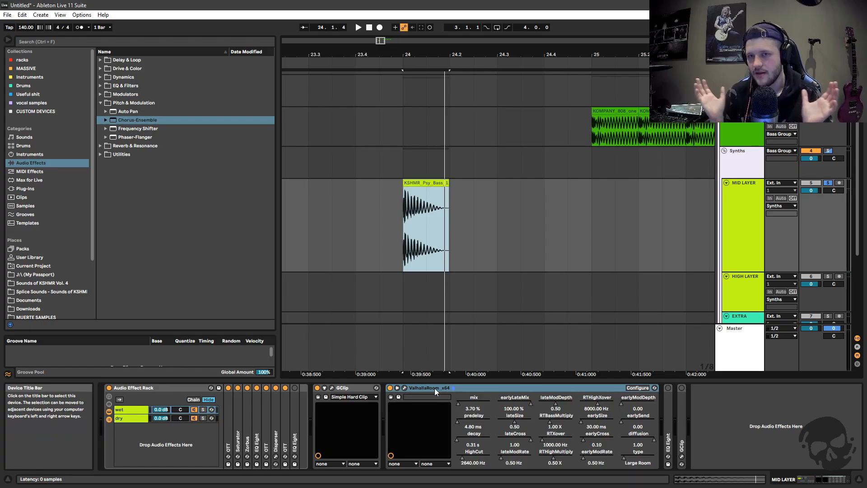
{"action": "double_click", "coordinate": [424, 389]}
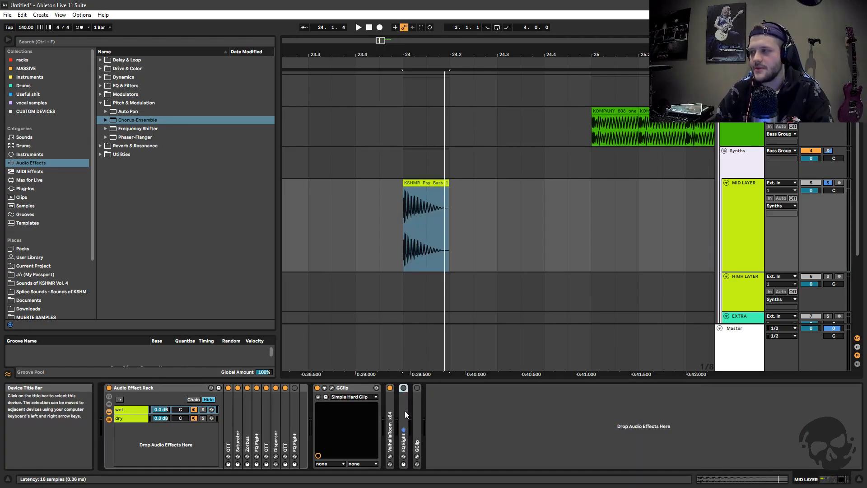
Unfold and activate the EQ Eight after ValhallaRoom, set its low-cut frequency to 100 Hz, and play the bass clip
{"action": "double_click", "coordinate": [403, 402]}
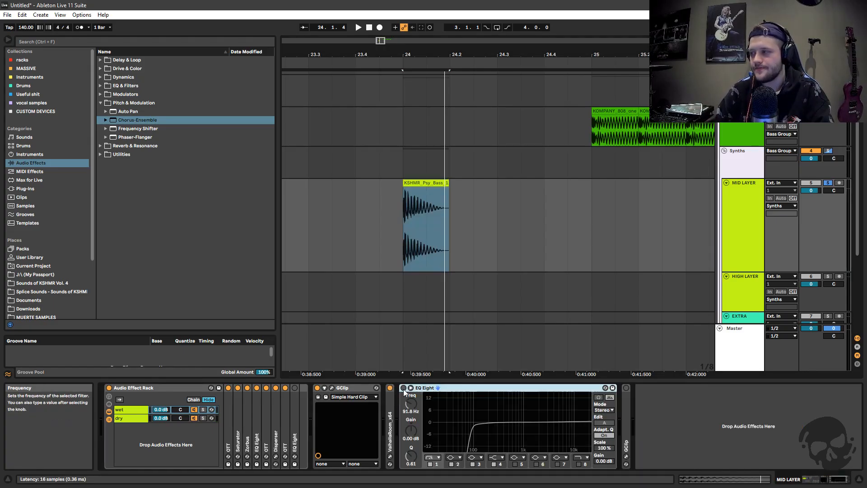
{"action": "left_click_drag", "start_coordinate": [472, 430], "coordinate": [475, 427]}
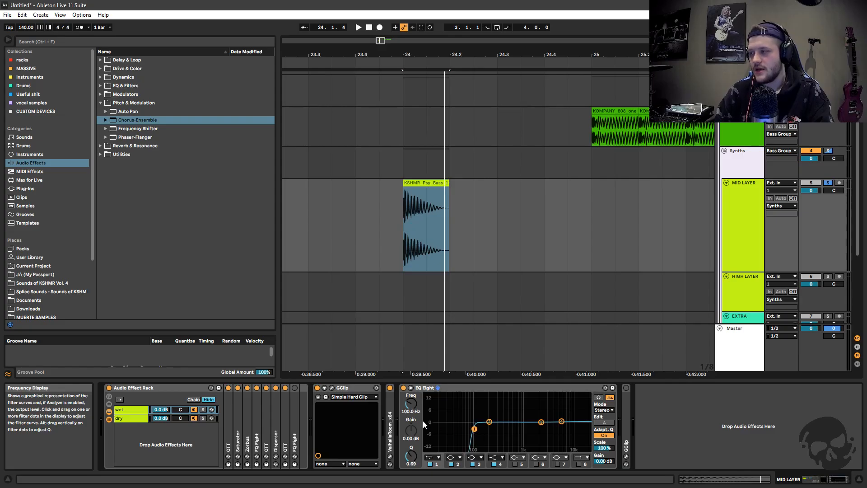
{"action": "key", "text": "space"}
{"action": "key", "text": "space"}
{"action": "key", "text": "space"}
{"action": "key", "text": "space"}
{"action": "key", "text": "space"}
{"action": "key", "text": "space"}
Audition the EQ Eight's low cut at 71.1 Hz on the bass clip, and set it to 102 Hz
{"action": "mouse_move", "coordinate": [474, 429]}
{"action": "left_mouse_down"}
{"action": "mouse_move", "coordinate": [435, 427]}
{"action": "mouse_move", "coordinate": [467, 428]}
{"action": "left_mouse_up"}
{"action": "key", "text": "space"}
{"action": "key", "text": "space"}
{"action": "key", "text": "space"}
{"action": "key", "text": "space"}
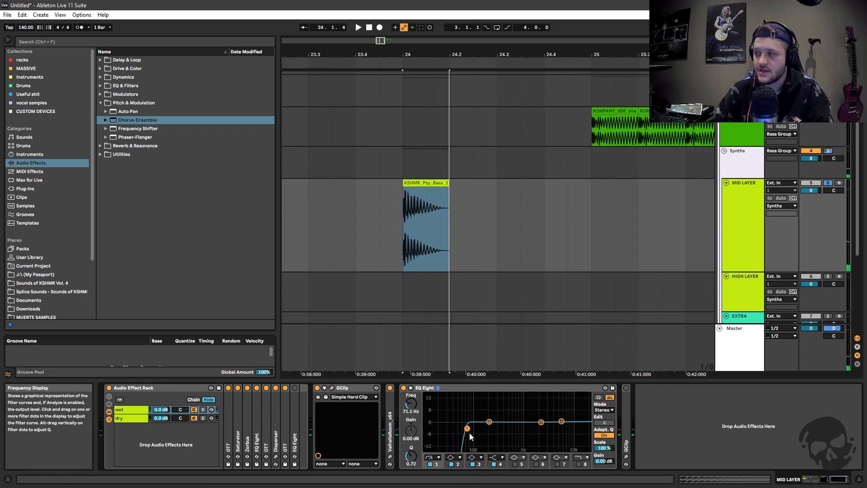
{"action": "key", "text": "space"}
{"action": "key", "text": "space"}
{"action": "key", "text": "space"}
{"action": "key", "text": "space"}
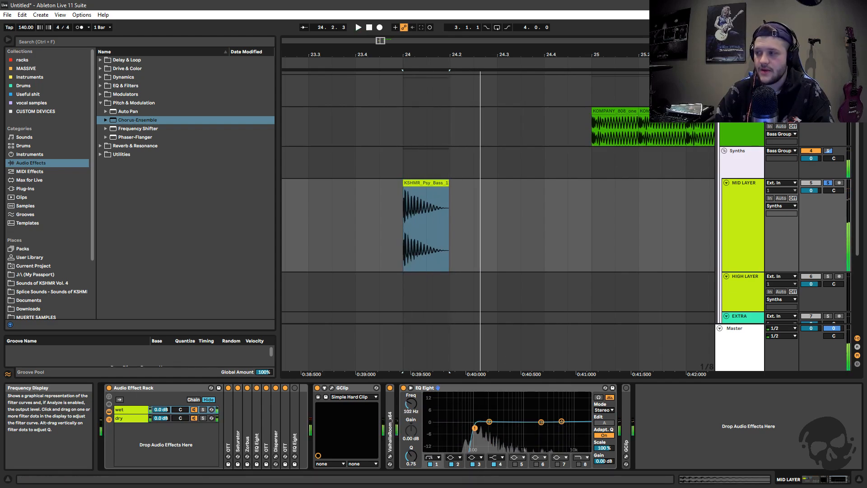
Set the low cut of the MID LAYER's EQ Eight to 100 Hz and check the SUB track's EQ Eight for comparison
{"action": "left_click_drag", "start_coordinate": [471, 428], "coordinate": [474, 427]}
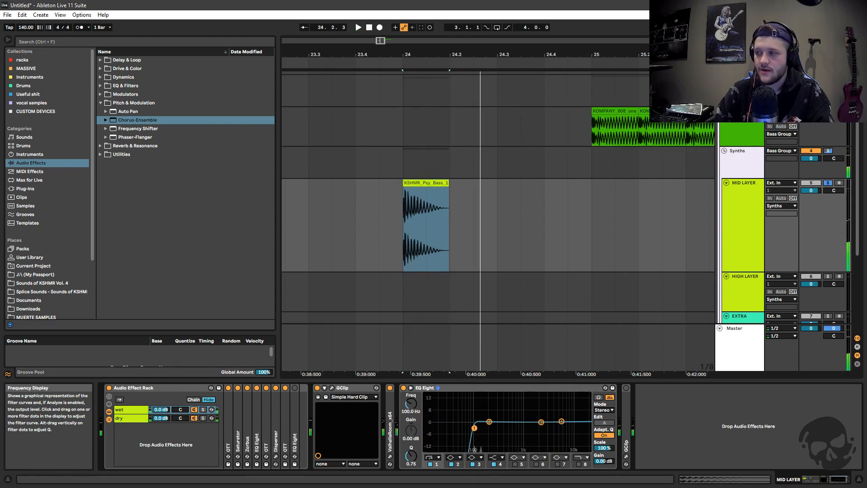
{"action": "left_click", "coordinate": [736, 129]}
{"action": "left_click", "coordinate": [301, 434]}
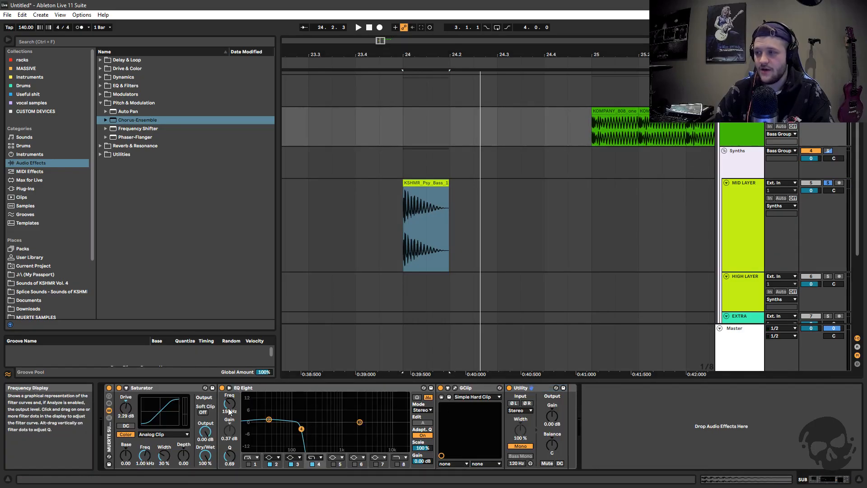
{"action": "left_click", "coordinate": [739, 194]}
Audition the bass clip while adjusting the MID LAYER EQ Eight's low cut, and set it to 102 Hz with a Q of 0.75
{"action": "left_click_drag", "start_coordinate": [474, 427], "coordinate": [481, 427]}
{"action": "key", "text": "space"}
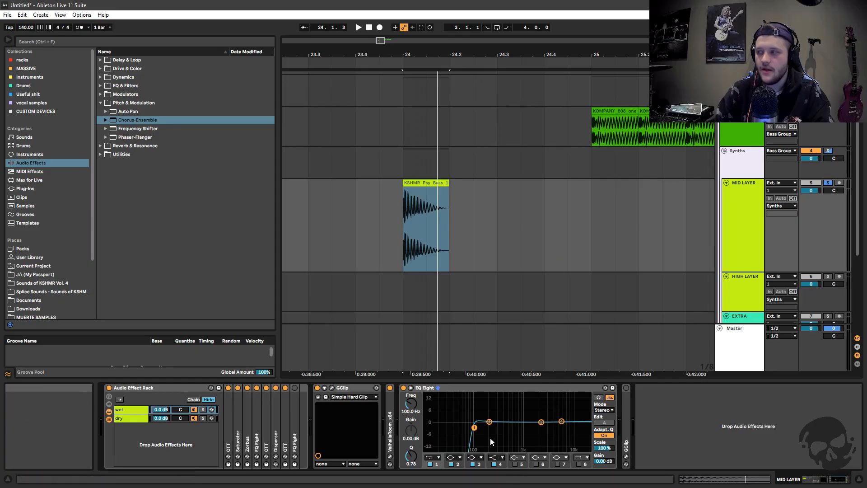
{"action": "mouse_move", "coordinate": [474, 427]}
{"action": "left_mouse_down"}
{"action": "mouse_move", "coordinate": [483, 427]}
{"action": "mouse_move", "coordinate": [472, 426]}
{"action": "left_mouse_up"}
{"action": "key", "text": "space"}
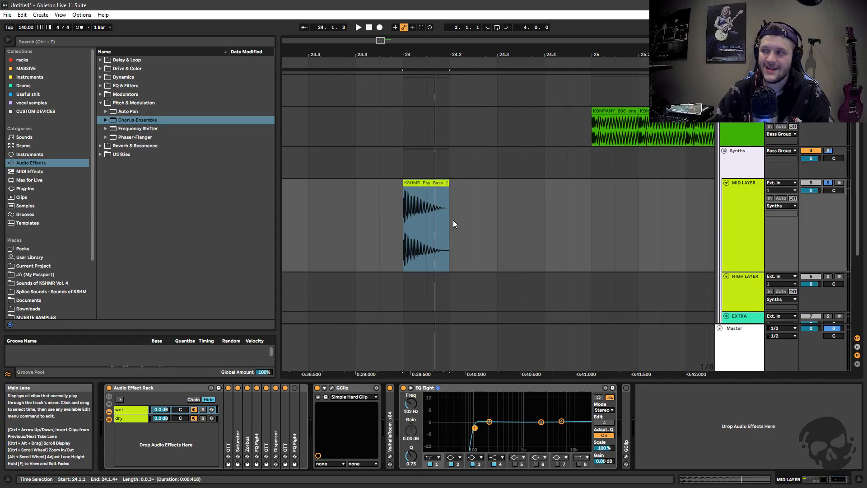
Fold the MID LAYER's EQ Eight, and unfold and activate the last GClip with its plug-in window open
{"action": "left_click_drag", "start_coordinate": [444, 373], "coordinate": [448, 362]}
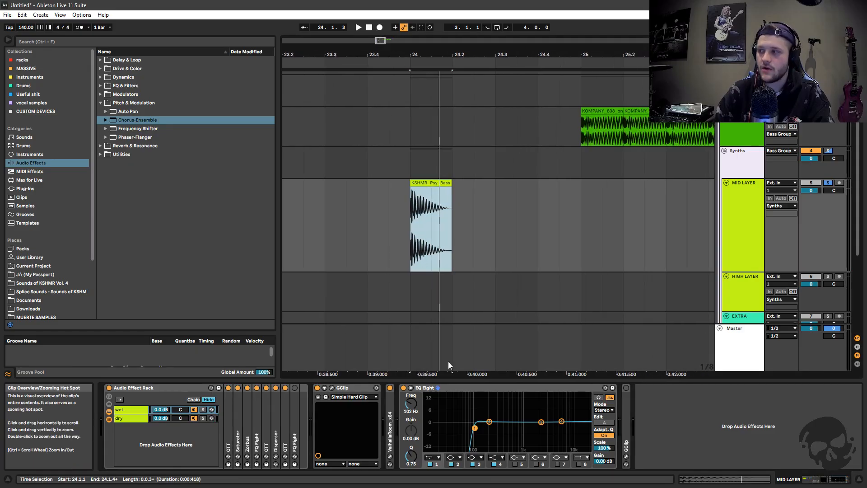
{"action": "double_click", "coordinate": [434, 390]}
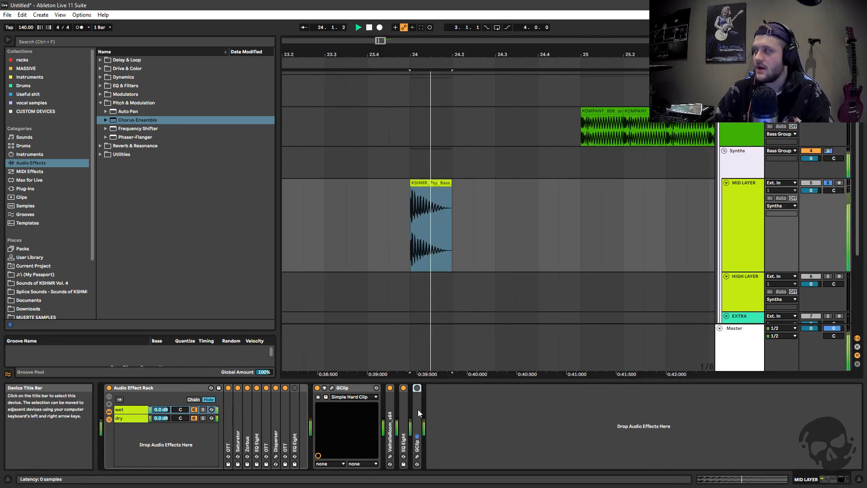
{"action": "key", "text": "ctrl+v"}
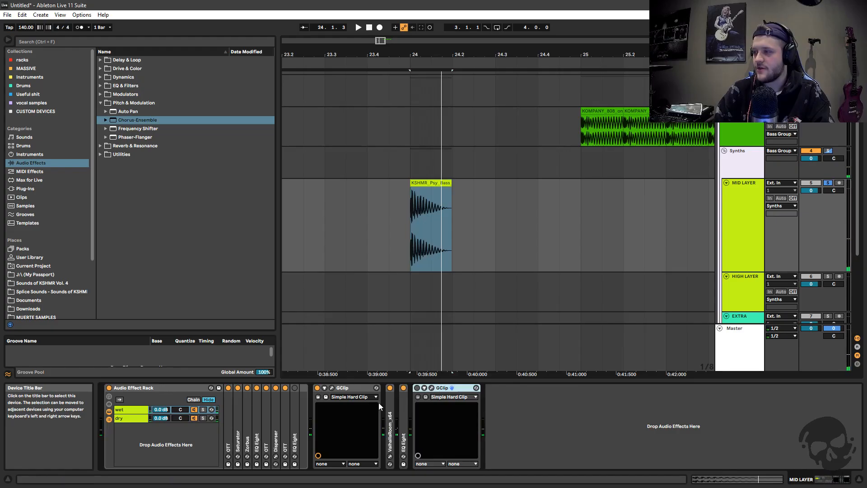
{"action": "left_click", "coordinate": [388, 439]}
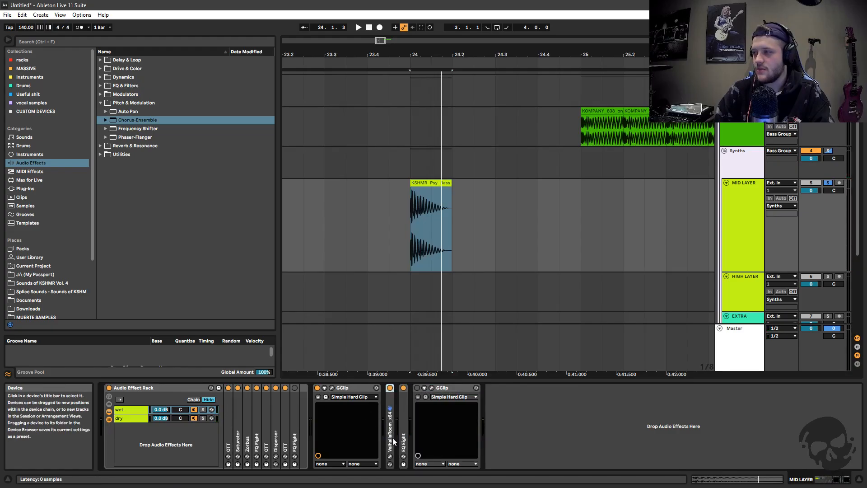
{"action": "left_click", "coordinate": [403, 439]}
{"action": "left_click", "coordinate": [440, 387]}
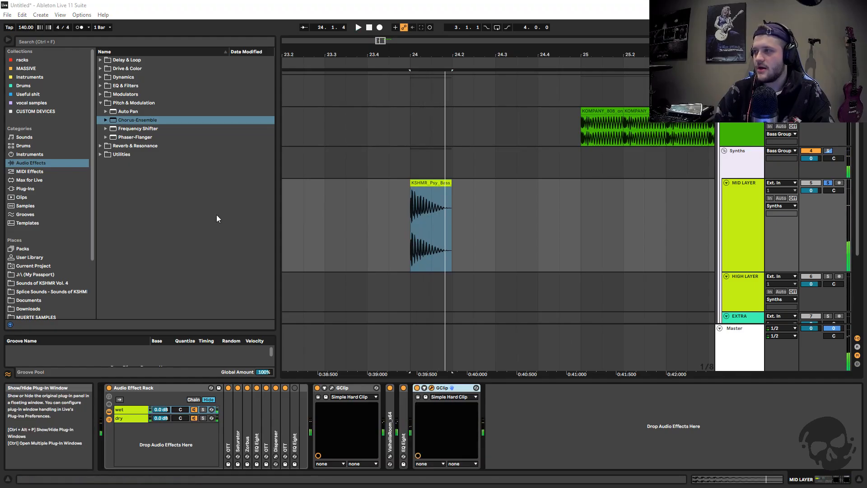
Set the last GClip's gain to 3.6 dB and softness to 0 % with 2x Oversample on, and close its plug-in window
{"action": "left_click_drag", "start_coordinate": [0, 140], "coordinate": [455, 150]}
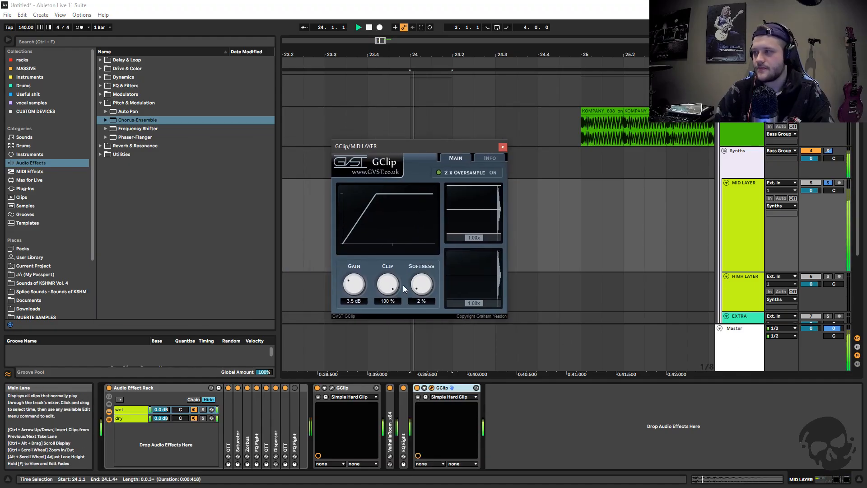
{"action": "left_click_drag", "start_coordinate": [355, 288], "coordinate": [359, 290]}
{"action": "left_click", "coordinate": [438, 173]}
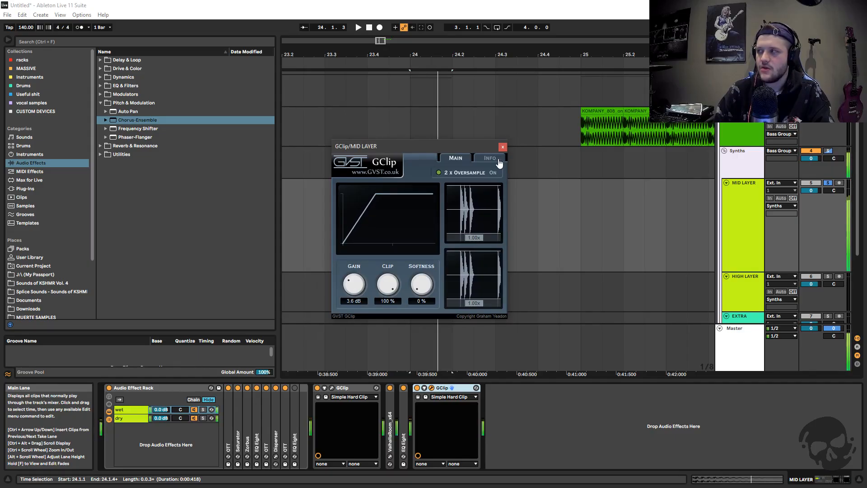
{"action": "left_click", "coordinate": [440, 174]}
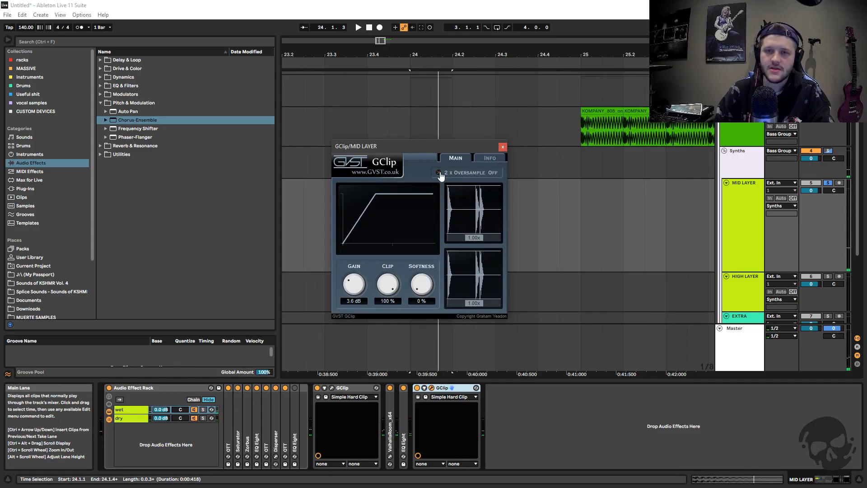
{"action": "left_click", "coordinate": [502, 147]}
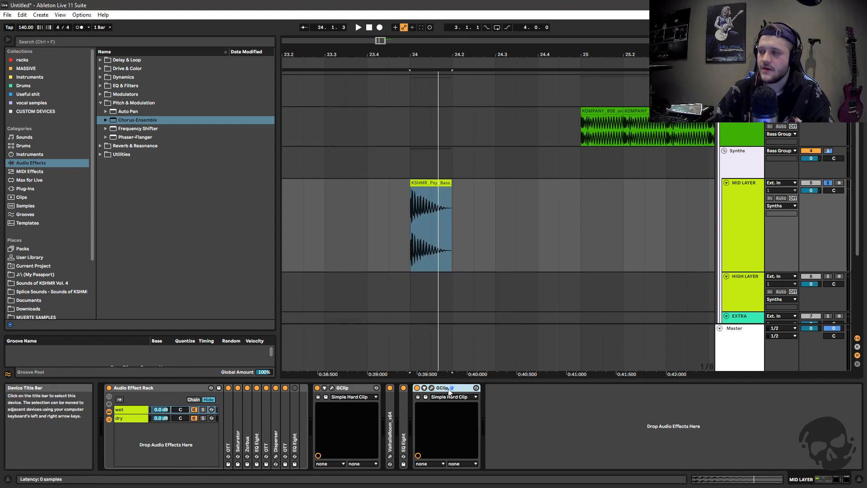
Reduce the MID LAYER track's height so the HIGH LAYER and EXTRA tracks fit below it
{"action": "left_click_drag", "start_coordinate": [409, 51], "coordinate": [393, 44]}
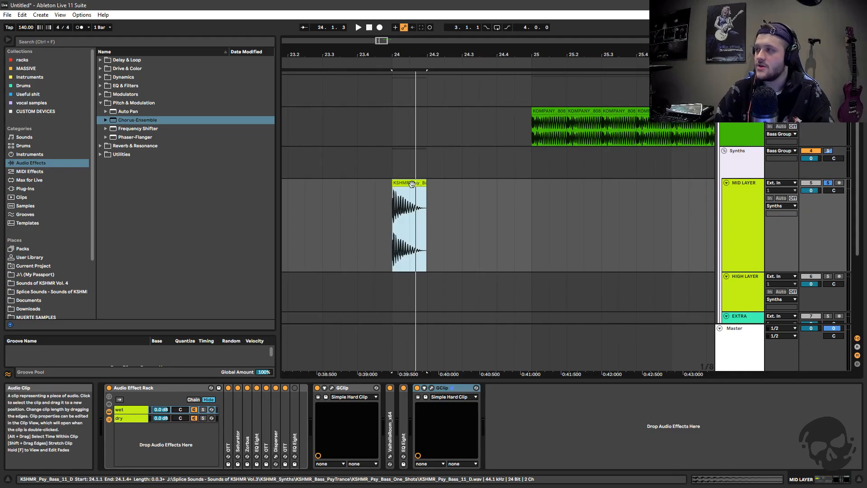
{"action": "left_click", "coordinate": [749, 257]}
{"action": "left_click_drag", "start_coordinate": [738, 270], "coordinate": [740, 217]}
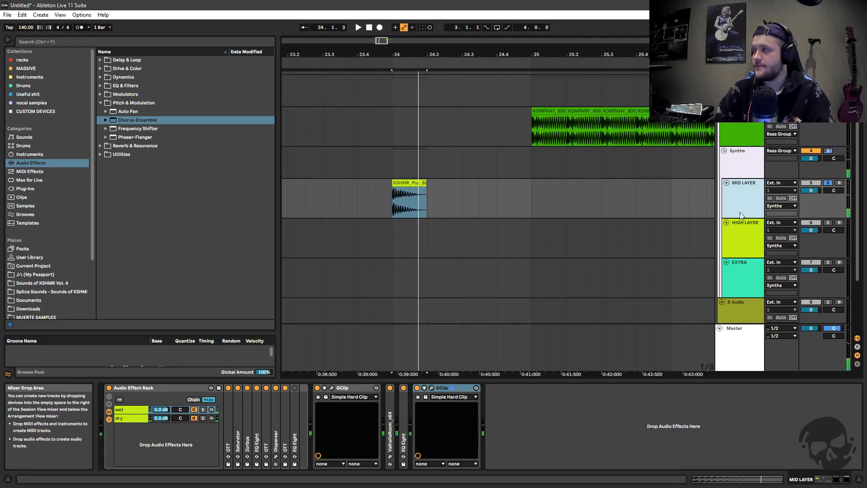
{"action": "left_click", "coordinate": [769, 239]}
Copy the KSHMR psy bass clip from the MID LAYER track to the HIGH LAYER track at bar 24
{"action": "left_click", "coordinate": [404, 184]}
{"action": "key", "text": "ctrl+c"}
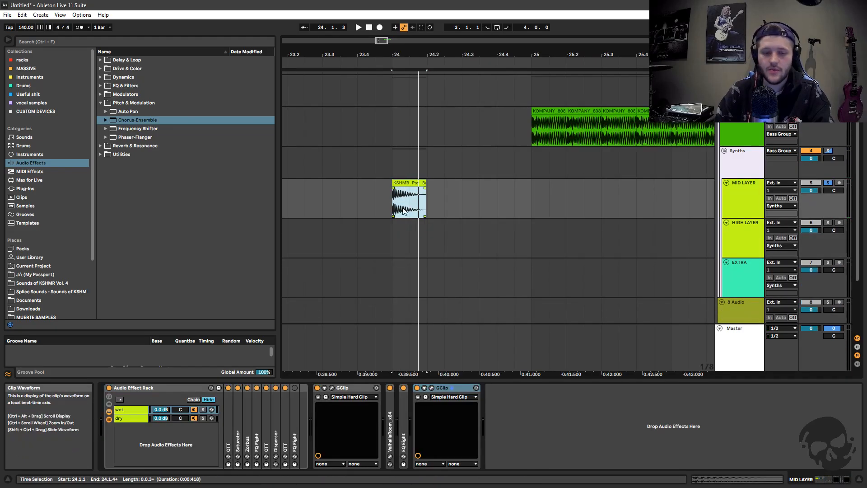
{"action": "left_click", "coordinate": [391, 237]}
{"action": "key", "text": "ctrl+v"}
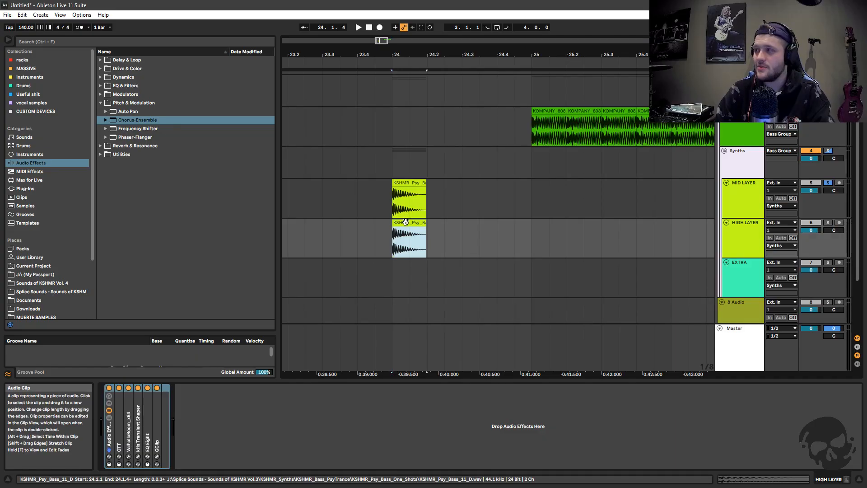
{"action": "left_click", "coordinate": [409, 213]}
{"action": "left_click", "coordinate": [408, 224]}
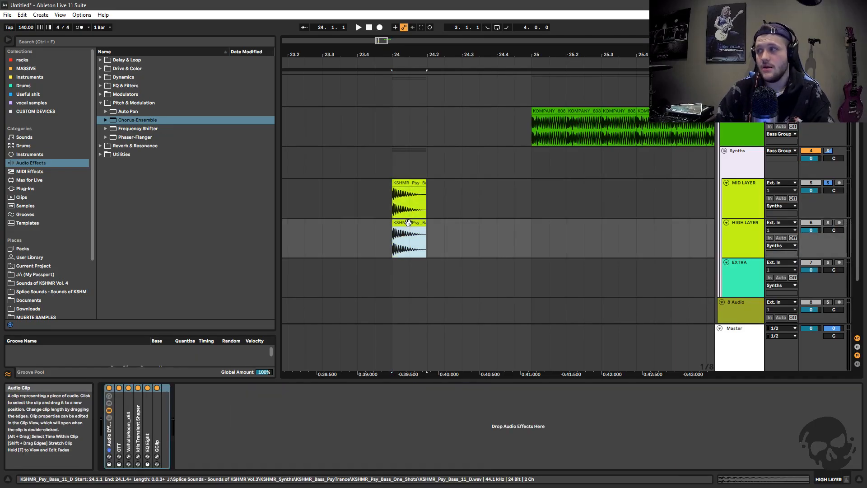
{"action": "left_click", "coordinate": [451, 238]}
{"action": "key", "text": "ctrl+v"}
{"action": "key", "text": "ctrl+z"}
{"action": "left_click", "coordinate": [428, 237]}
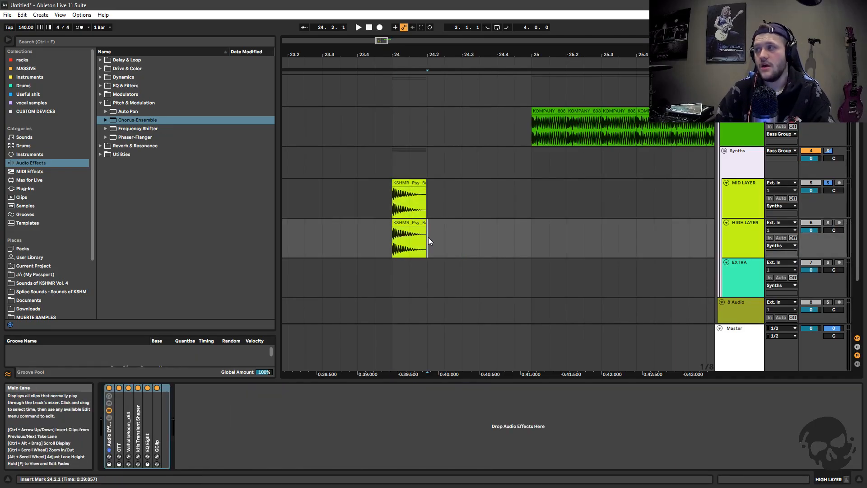
{"action": "key", "text": "ctrl+v"}
{"action": "key", "text": "ctrl+z"}
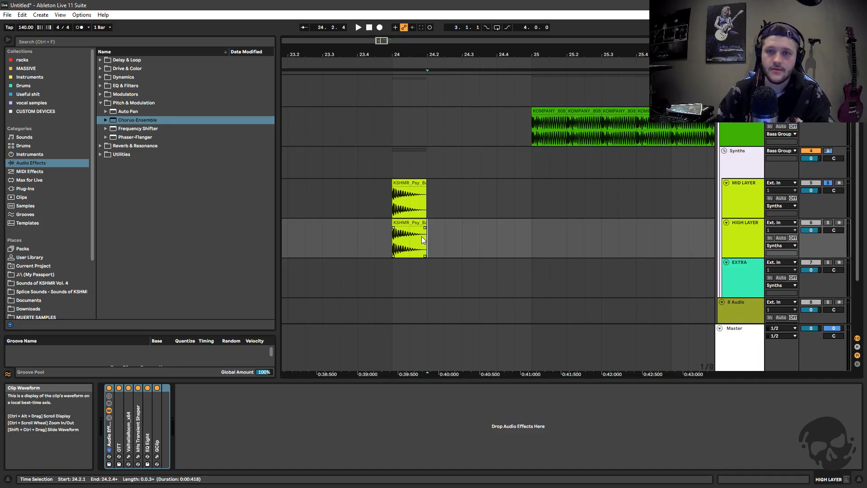
Solo the HIGH LAYER track and play its copied bass clip
{"action": "left_click", "coordinate": [420, 231]}
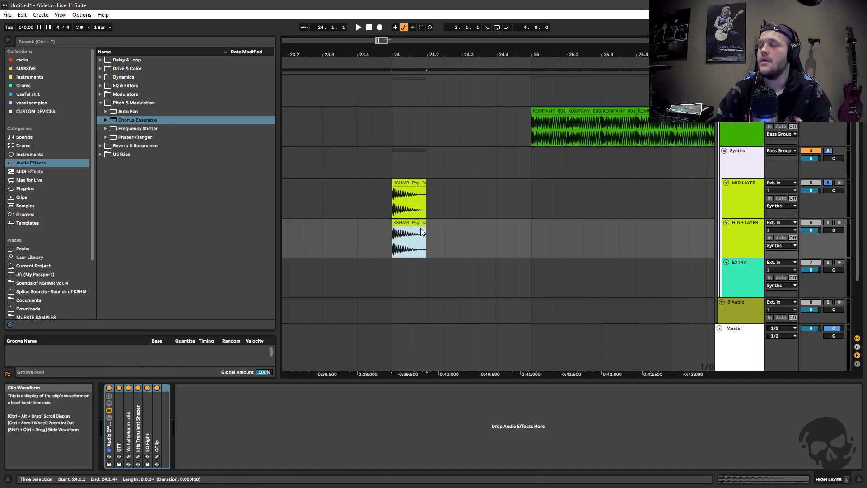
{"action": "left_click", "coordinate": [828, 222]}
{"action": "left_click", "coordinate": [733, 239]}
{"action": "key", "text": "space"}
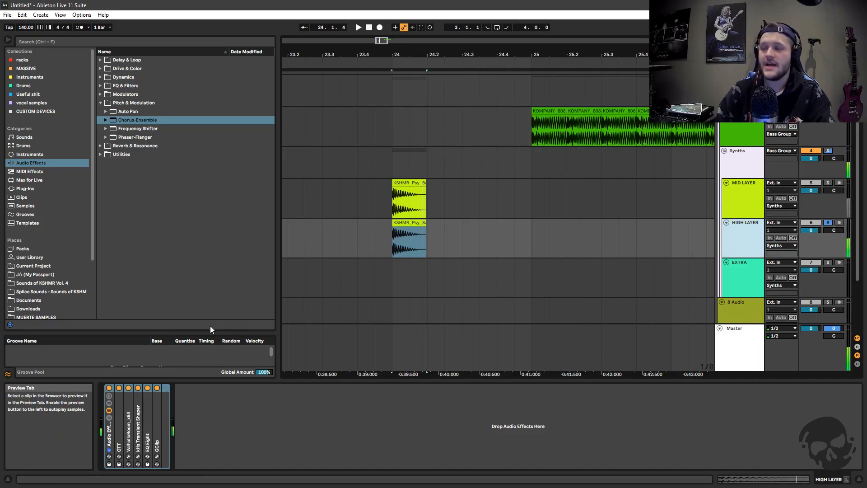
Unfold the OTT in the HIGH LAYER rack and audition the bass clip with its low-band output gain at -24.0 dB
{"action": "left_click", "coordinate": [106, 389]}
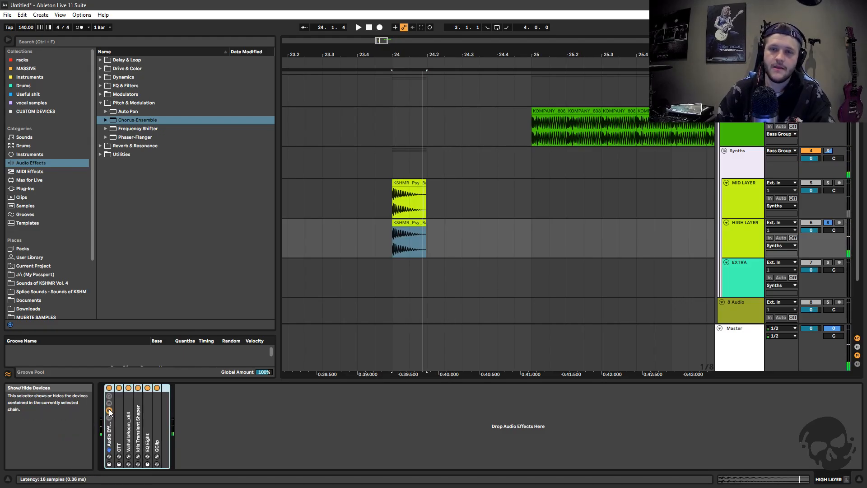
{"action": "double_click", "coordinate": [116, 432]}
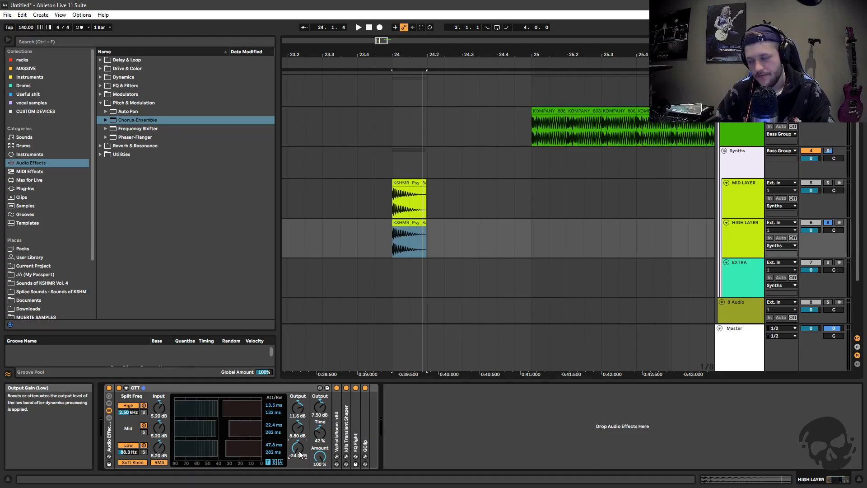
{"action": "key", "text": "space"}
{"action": "left_click_drag", "start_coordinate": [297, 447], "coordinate": [298, 486]}
{"action": "key", "text": "space"}
{"action": "key", "text": "space"}
{"action": "key", "text": "space"}
{"action": "key", "text": "space"}
{"action": "key", "text": "space"}
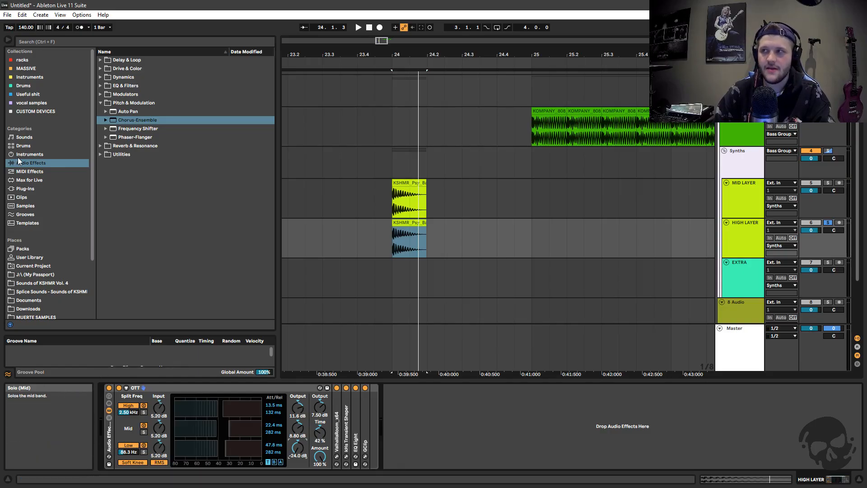
Try an EQ Eight with a steep low cut at 122 Hz before the HIGH LAYER's OTT, and delete it again
{"action": "left_click", "coordinate": [100, 85]}
{"action": "left_click_drag", "start_coordinate": [128, 111], "coordinate": [136, 443]}
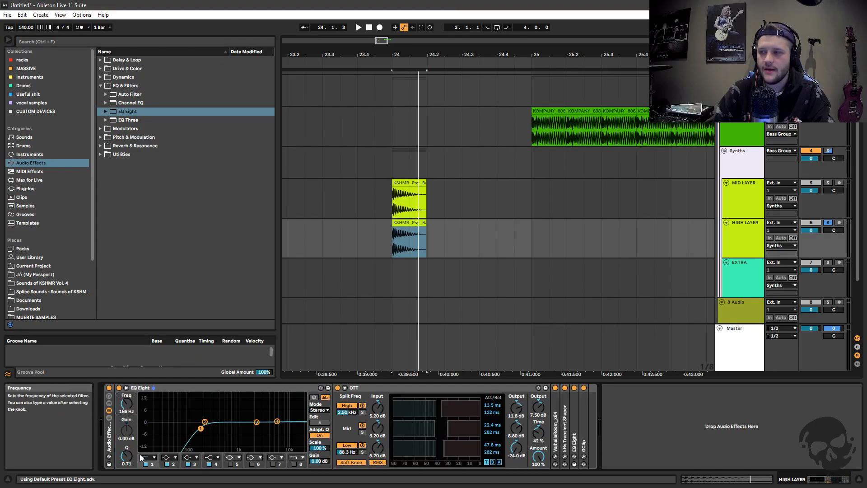
{"action": "left_click", "coordinate": [147, 457]}
{"action": "left_click", "coordinate": [148, 403]}
{"action": "left_click_drag", "start_coordinate": [128, 405], "coordinate": [128, 412]}
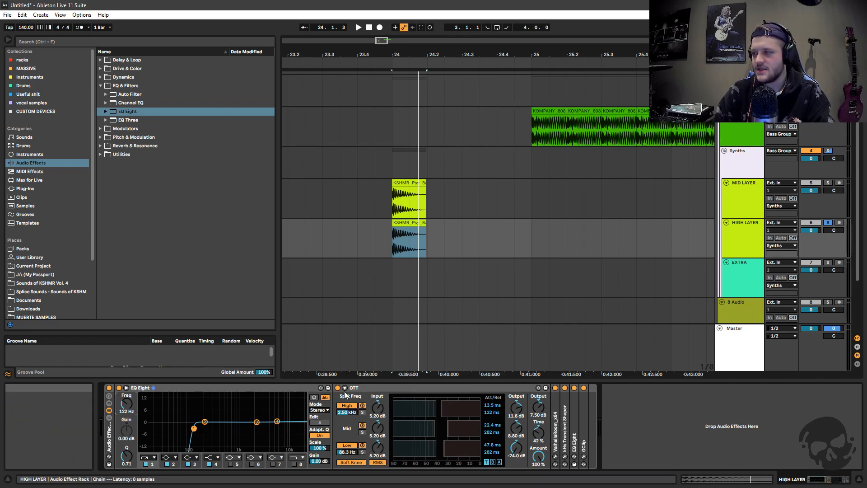
{"action": "left_click", "coordinate": [424, 410]}
{"action": "left_click", "coordinate": [244, 389]}
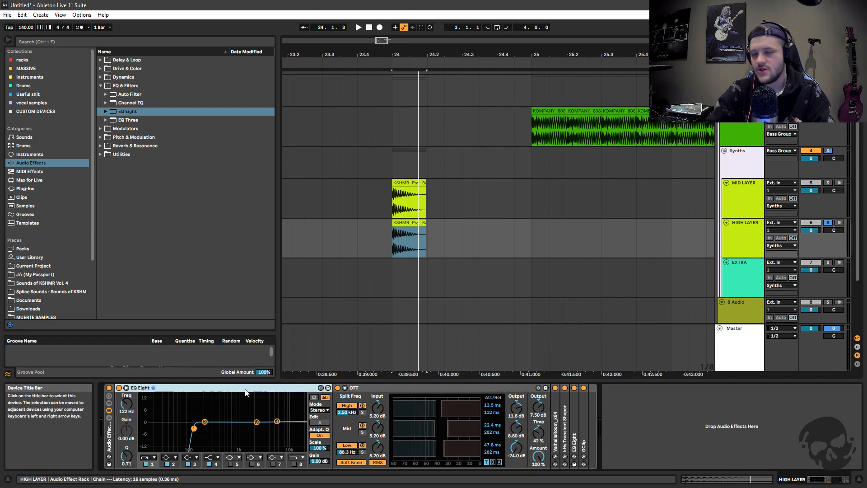
{"action": "key", "text": "Delete"}
Play the HIGH LAYER clip while varying the OTT's low-band output gain, and return it to -24.0 dB
{"action": "left_click", "coordinate": [394, 236]}
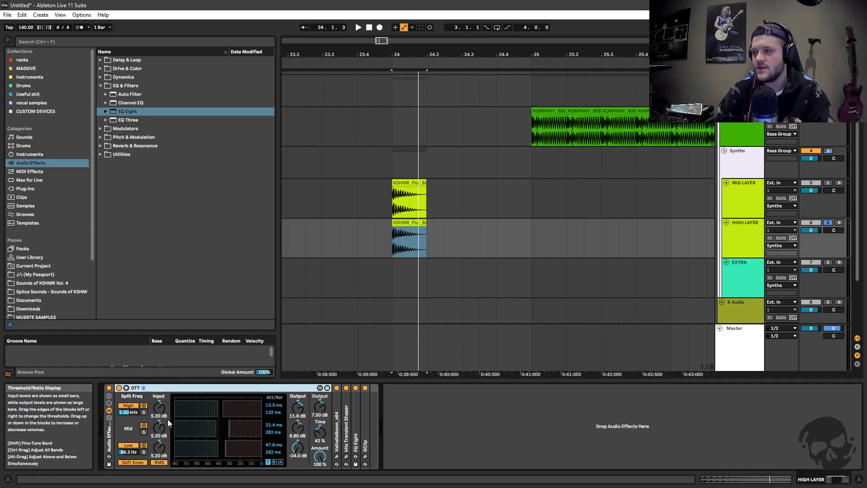
{"action": "left_click_drag", "start_coordinate": [298, 447], "coordinate": [298, 424]}
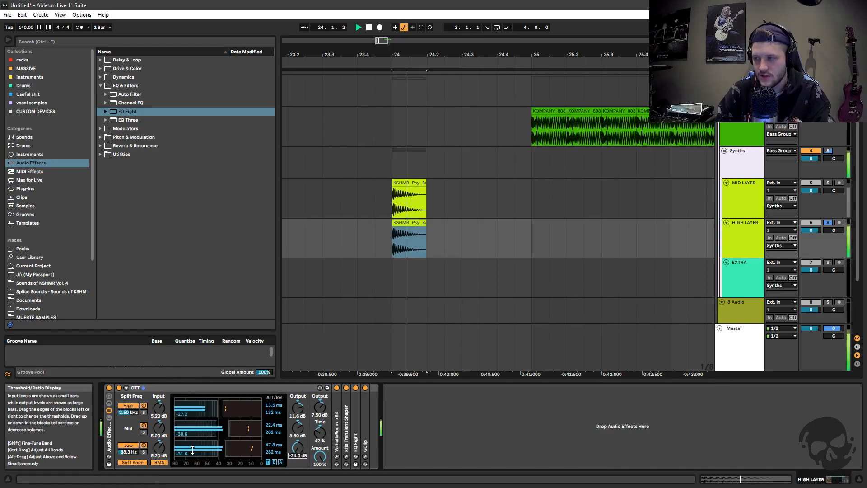
{"action": "left_click_drag", "start_coordinate": [302, 451], "coordinate": [301, 432]}
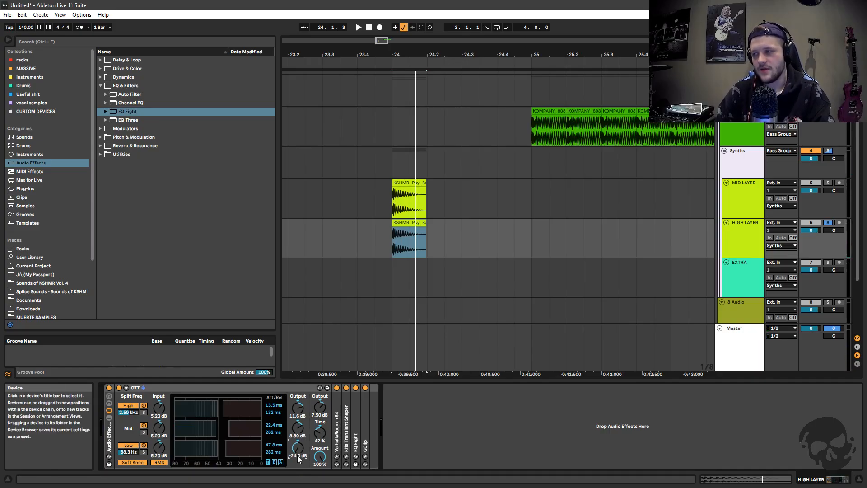
Unfold the HIGH LAYER's ValhallaRoom, examine its settings in the plug-in window, and switch to the MID LAYER's device chain
{"action": "double_click", "coordinate": [338, 435]}
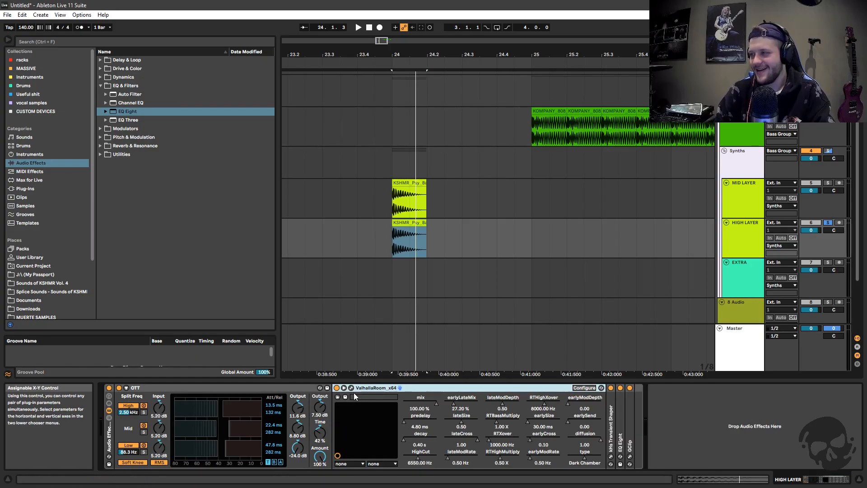
{"action": "key", "text": "Left"}
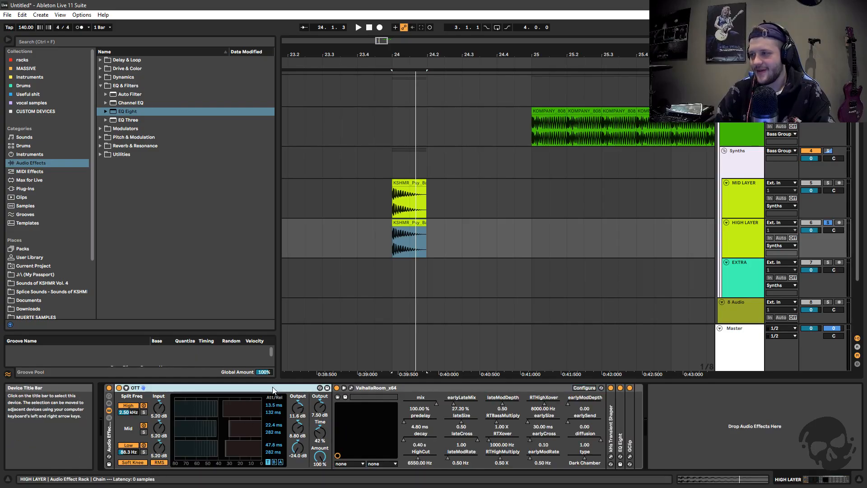
{"action": "left_click", "coordinate": [361, 390]}
{"action": "left_click", "coordinate": [352, 388]}
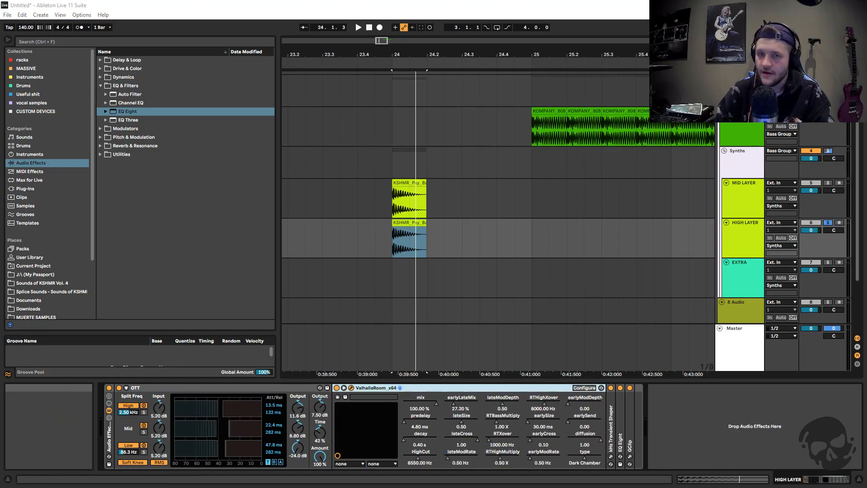
{"action": "left_click_drag", "start_coordinate": [341, 110], "coordinate": [351, 196]}
{"action": "left_click", "coordinate": [755, 185]}
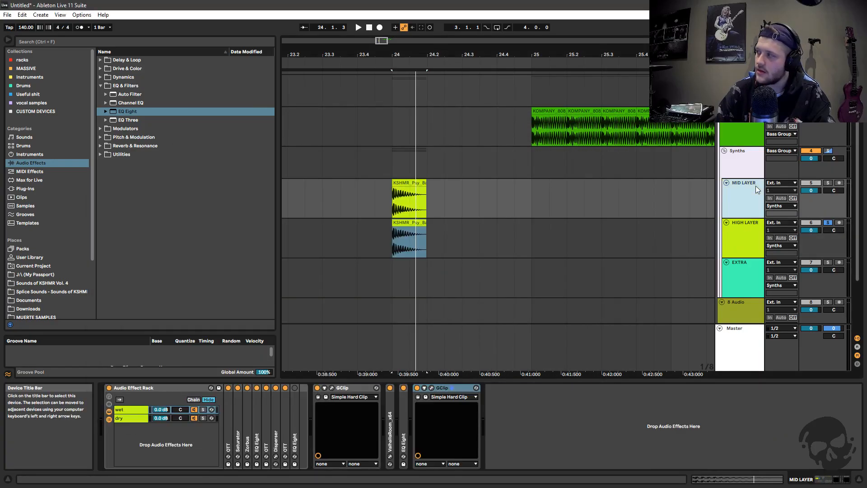
Show the HIGH LAYER's ValhallaRoom plug-in window, examine its reverb settings, and close it
{"action": "left_click", "coordinate": [728, 242]}
{"action": "left_click_drag", "start_coordinate": [316, 196], "coordinate": [475, 164]}
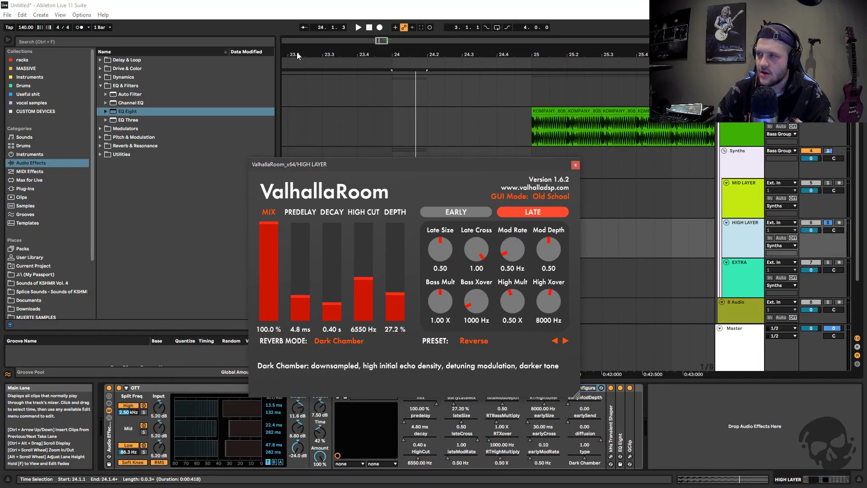
{"action": "left_click_drag", "start_coordinate": [361, 162], "coordinate": [383, 158]}
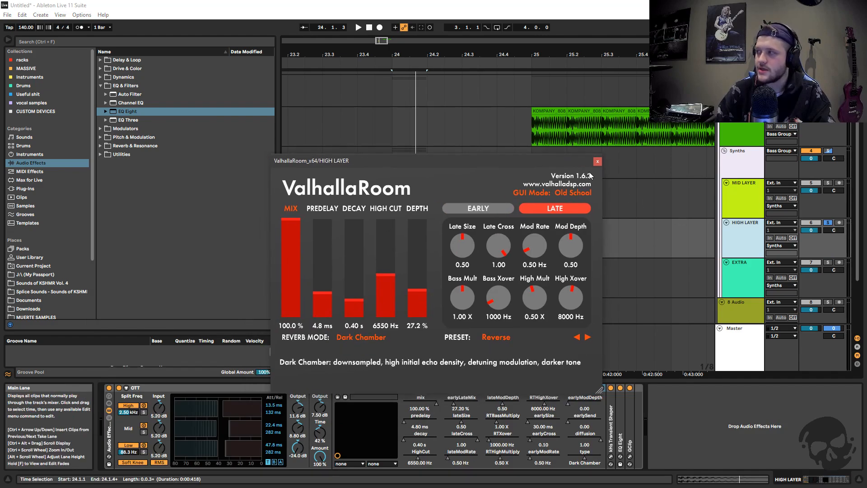
{"action": "left_click_drag", "start_coordinate": [516, 162], "coordinate": [512, 167]}
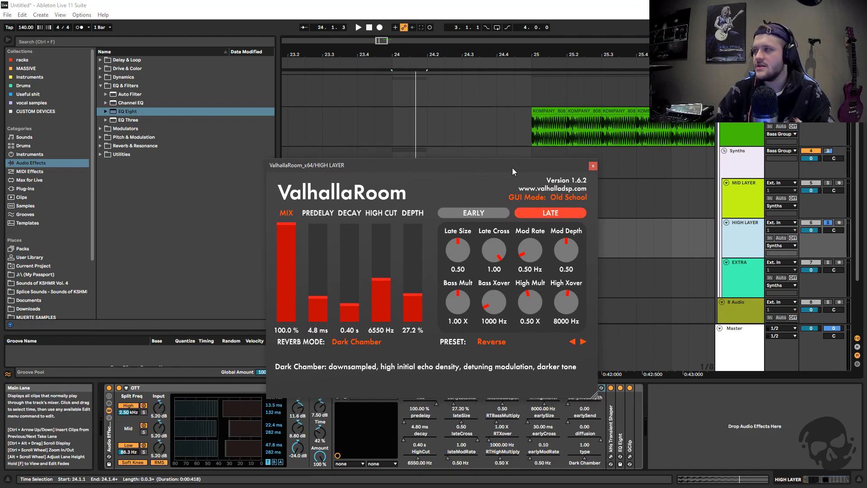
{"action": "left_click", "coordinate": [592, 166]}
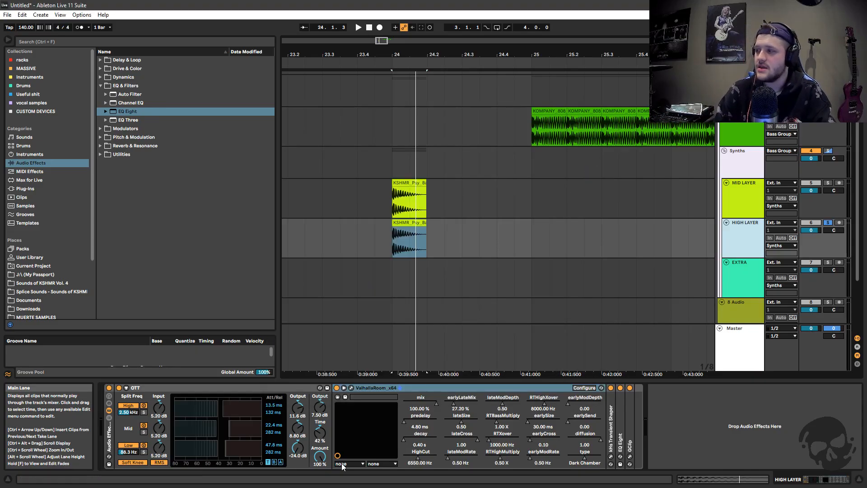
Lower the mix of the HIGH LAYER's ValhallaRoom, return it to 100.0 %, play the clip, and close the plug-in window
{"action": "left_click", "coordinate": [352, 388]}
{"action": "left_click_drag", "start_coordinate": [286, 225], "coordinate": [285, 267]}
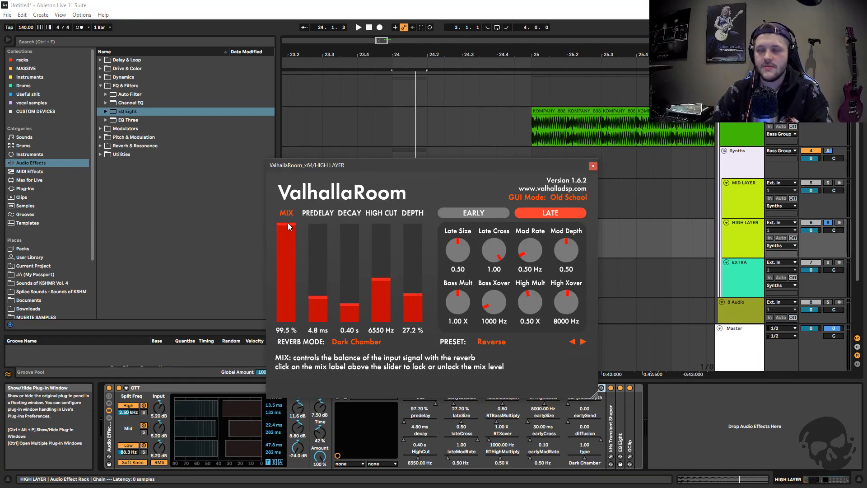
{"action": "mouse_move", "coordinate": [288, 223]}
{"action": "left_mouse_down"}
{"action": "mouse_move", "coordinate": [286, 323]}
{"action": "mouse_move", "coordinate": [299, 215]}
{"action": "left_mouse_up"}
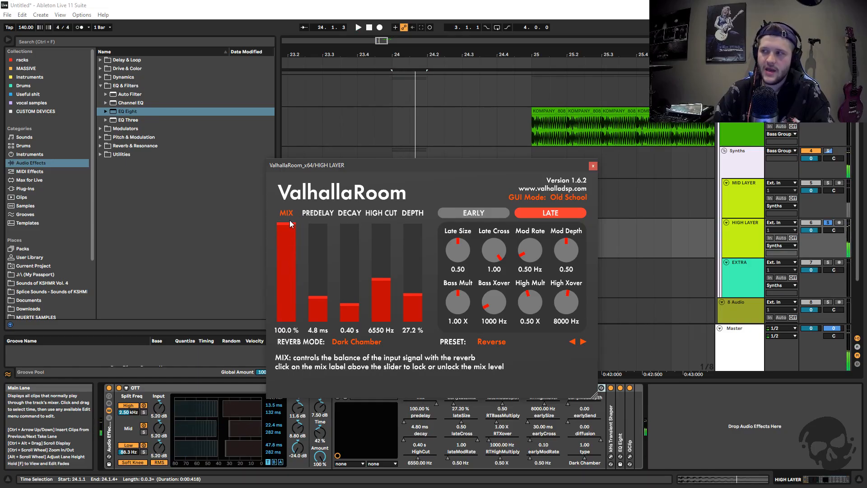
{"action": "key", "text": "space"}
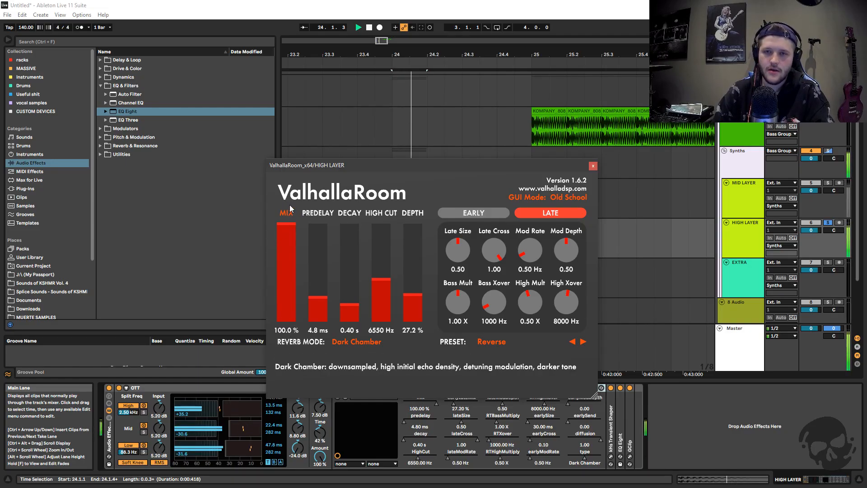
{"action": "key", "text": "space"}
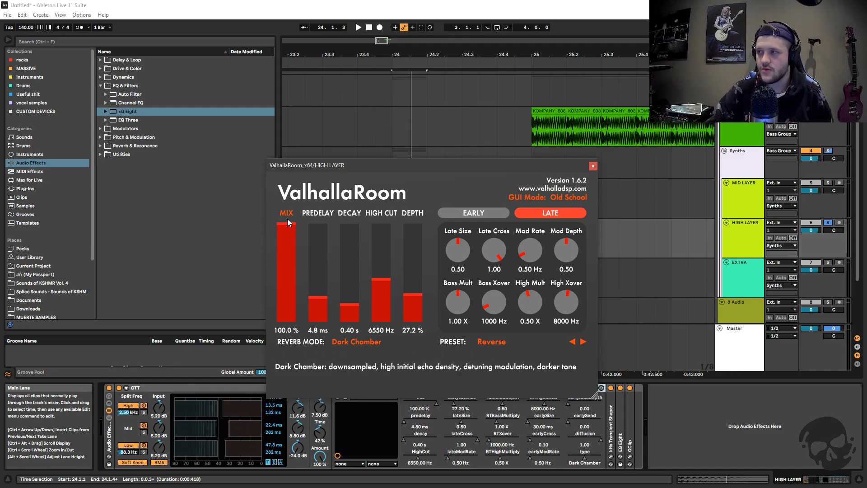
{"action": "left_click", "coordinate": [592, 166]}
Compare the MID LAYER and HIGH LAYER bass clips by playing each track soloed from 24.1.1
{"action": "left_click", "coordinate": [703, 191]}
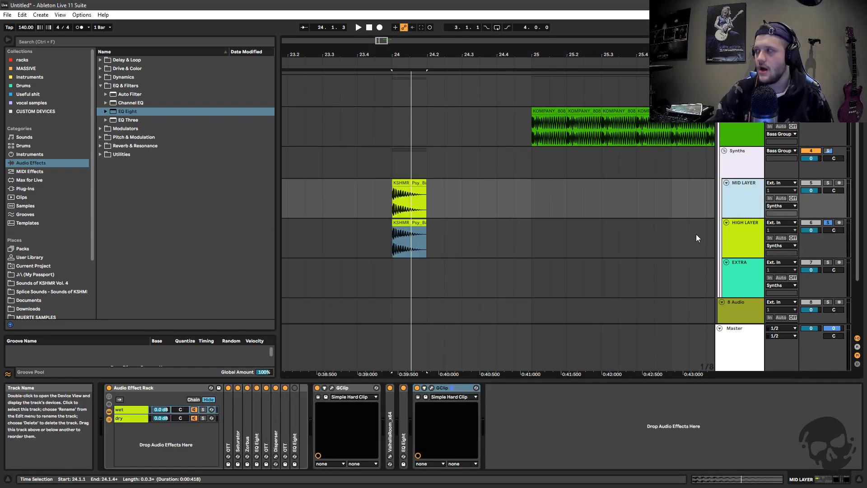
{"action": "left_click", "coordinate": [827, 182]}
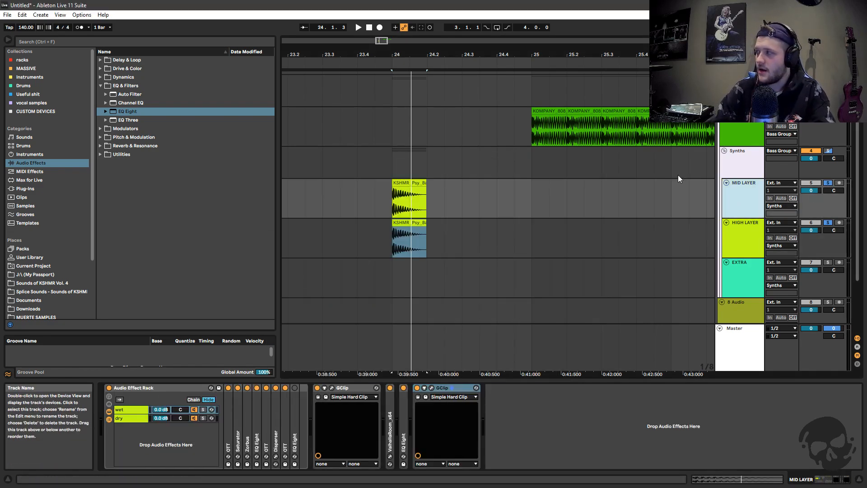
{"action": "left_click_drag", "start_coordinate": [398, 55], "coordinate": [417, 59]}
{"action": "left_click", "coordinate": [412, 213]}
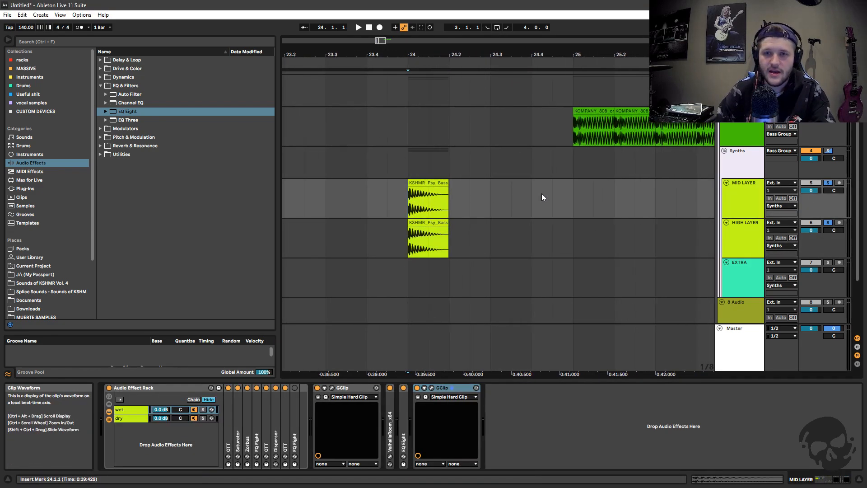
{"action": "left_click", "coordinate": [828, 183]}
{"action": "key", "text": "space"}
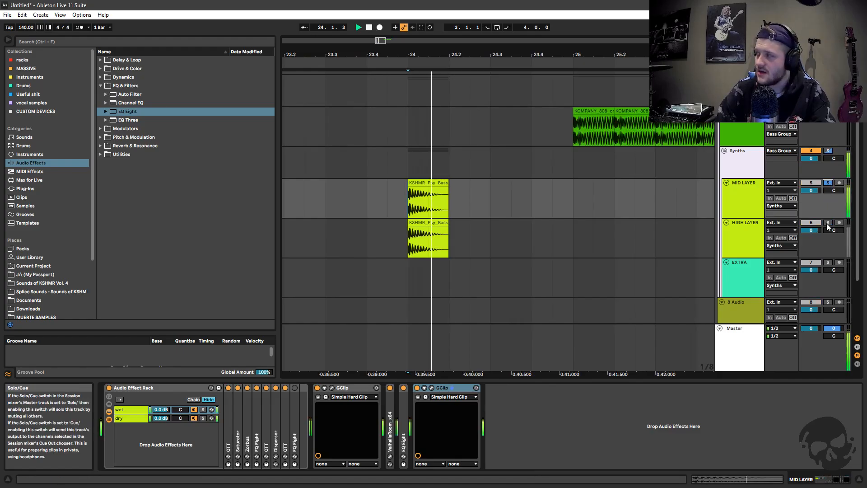
{"action": "left_click", "coordinate": [828, 183]}
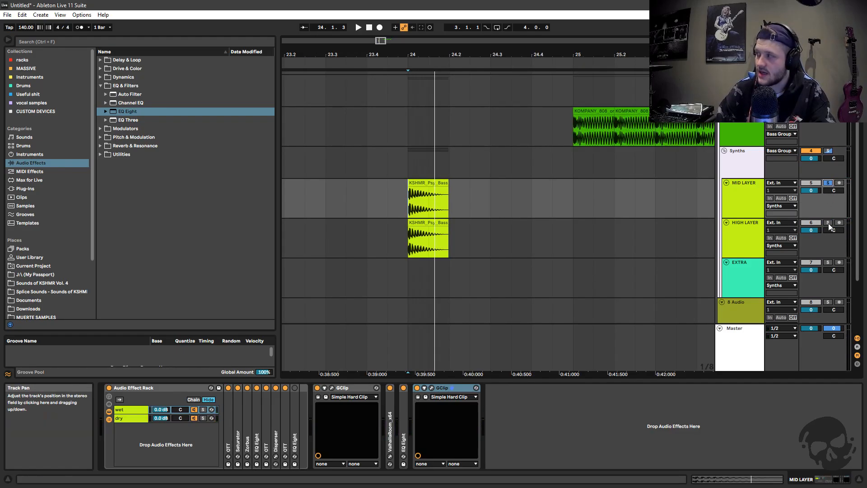
{"action": "left_click", "coordinate": [827, 223]}
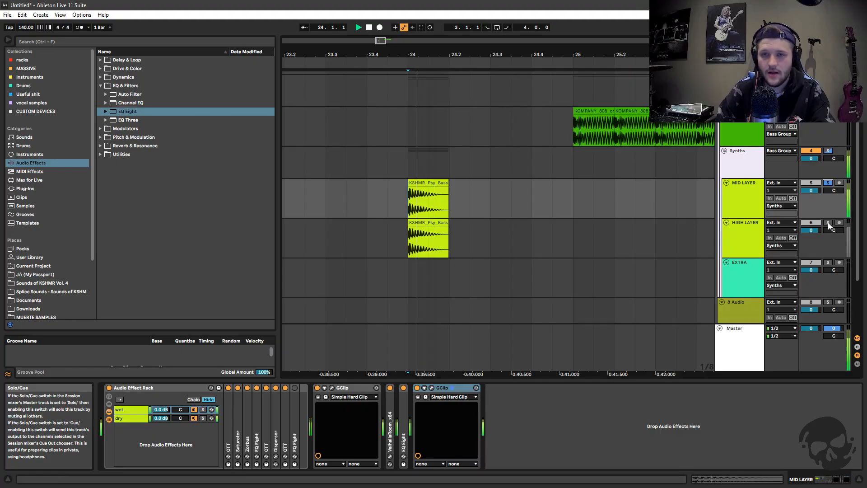
Return to the HIGH LAYER's device chain and briefly check its ValhallaRoom plug-in
{"action": "left_click", "coordinate": [752, 234]}
{"action": "left_click", "coordinate": [346, 387]}
{"action": "left_click", "coordinate": [593, 165]}
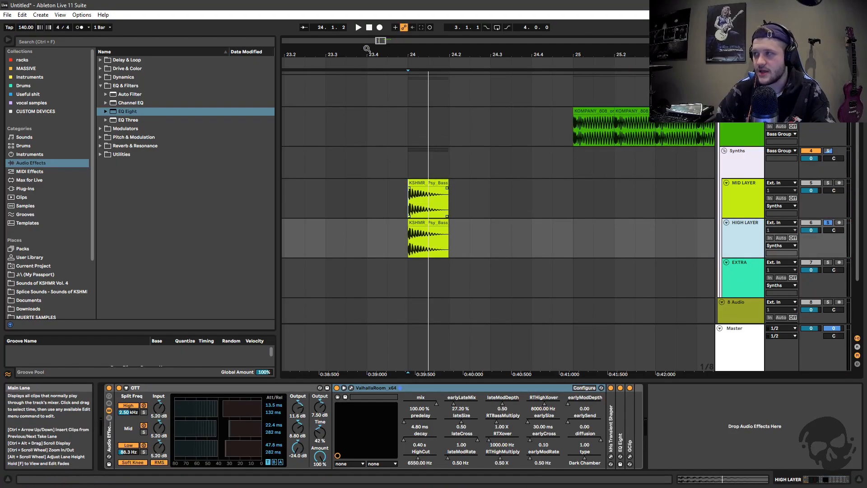
Examine the KSHMR_Psy_Bass_11_D waveforms on the MID LAYER and HIGH LAYER closely at bar 24
{"action": "left_click_drag", "start_coordinate": [378, 41], "coordinate": [379, 76]}
{"action": "left_click", "coordinate": [356, 216]}
{"action": "left_click_drag", "start_coordinate": [518, 183], "coordinate": [514, 223]}
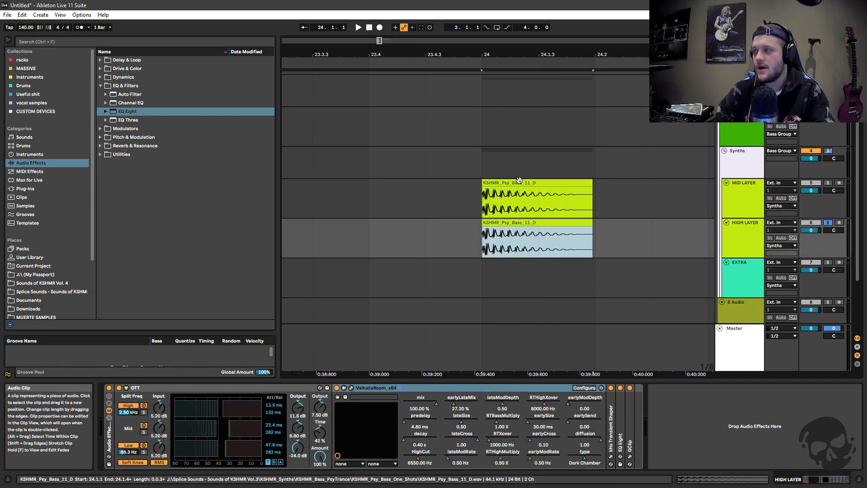
{"action": "left_click", "coordinate": [571, 203]}
{"action": "left_click_drag", "start_coordinate": [556, 248], "coordinate": [544, 203]}
{"action": "left_click", "coordinate": [476, 210]}
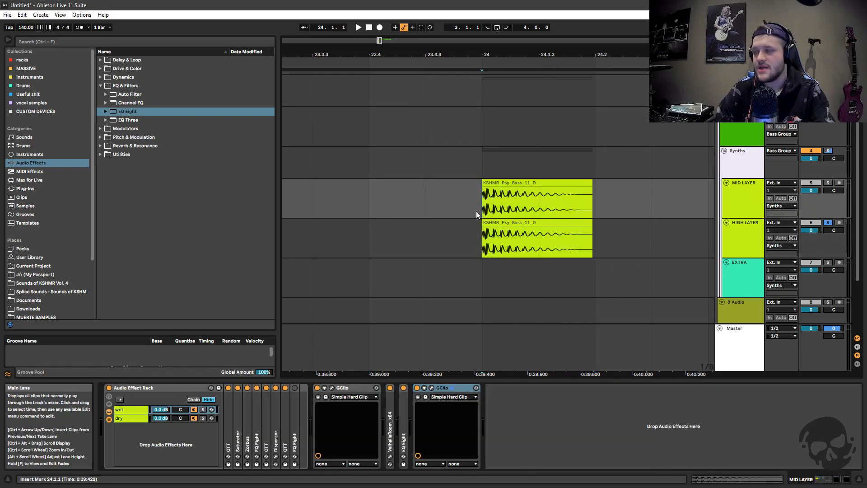
{"action": "left_click_drag", "start_coordinate": [380, 40], "coordinate": [367, 167]}
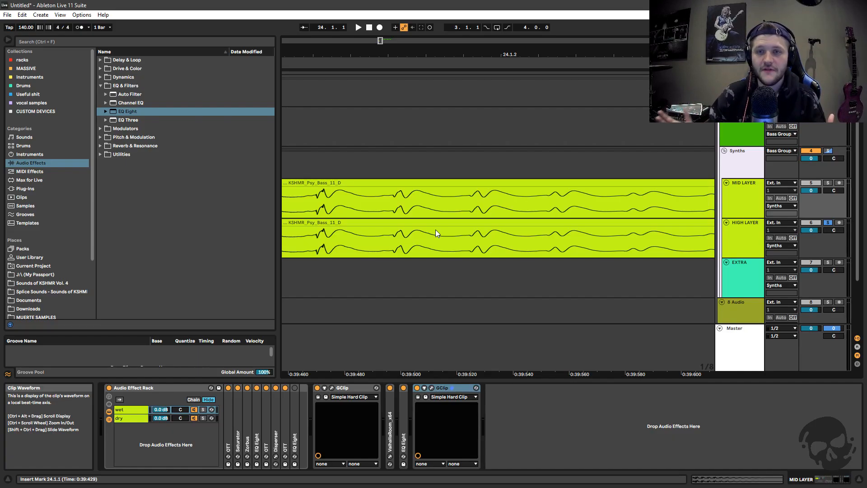
{"action": "mouse_move", "coordinate": [382, 40]}
{"action": "left_mouse_down"}
{"action": "mouse_move", "coordinate": [384, 23]}
{"action": "mouse_move", "coordinate": [386, 45]}
{"action": "left_mouse_up"}
{"action": "left_click", "coordinate": [551, 220]}
Play the bass clip with only the MID LAYER soloed, and again with only the HIGH LAYER soloed, from 24.1.1
{"action": "left_click", "coordinate": [392, 196]}
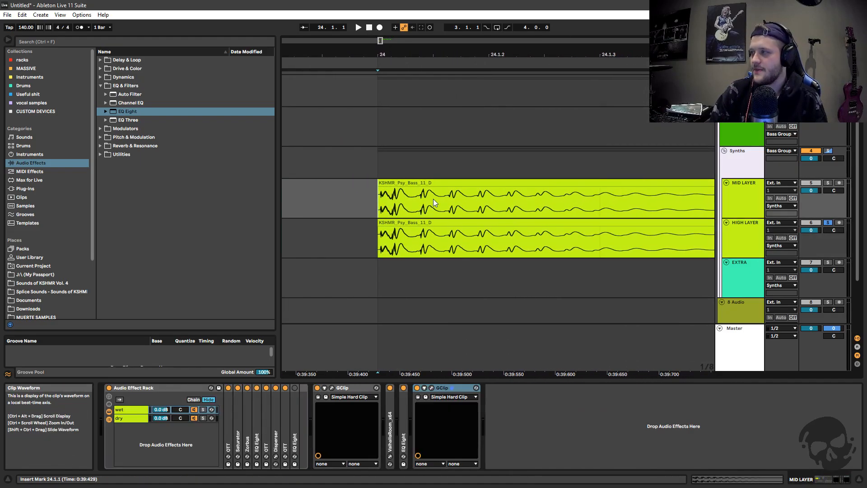
{"action": "left_click", "coordinate": [829, 182]}
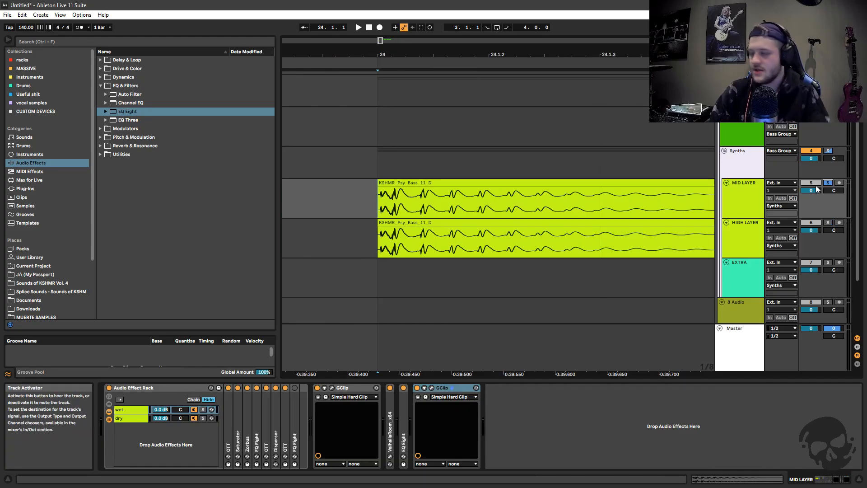
{"action": "key", "text": "space"}
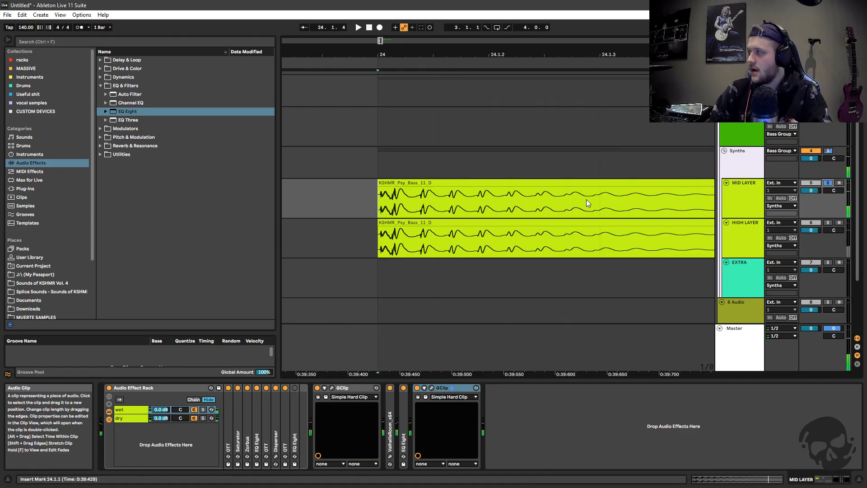
{"action": "left_click", "coordinate": [827, 222]}
{"action": "left_click", "coordinate": [752, 231]}
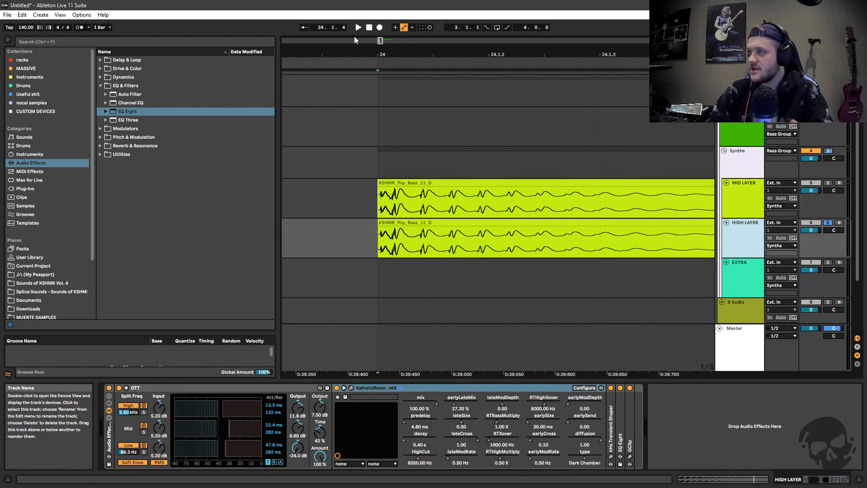
{"action": "scroll", "coordinate": [513, 251], "scroll_direction": "down", "scroll_amount": 3, "text": "ctrl"}
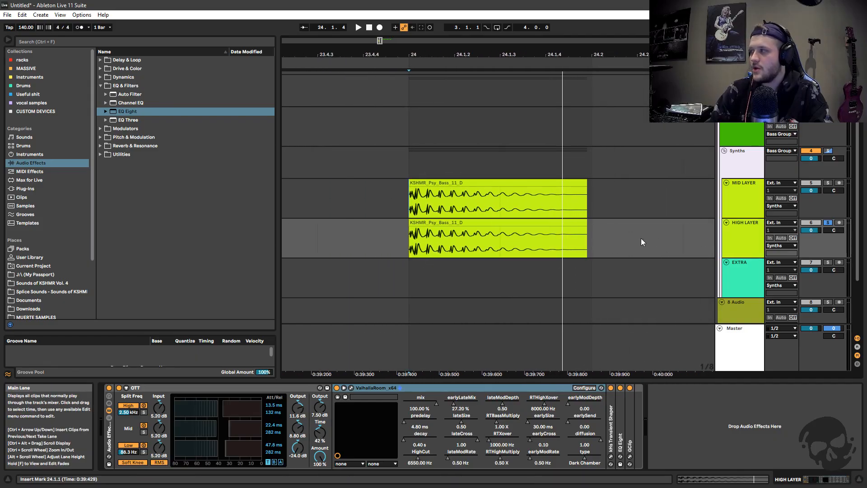
{"action": "scroll", "coordinate": [574, 207], "scroll_direction": "down", "scroll_amount": 1, "text": "ctrl"}
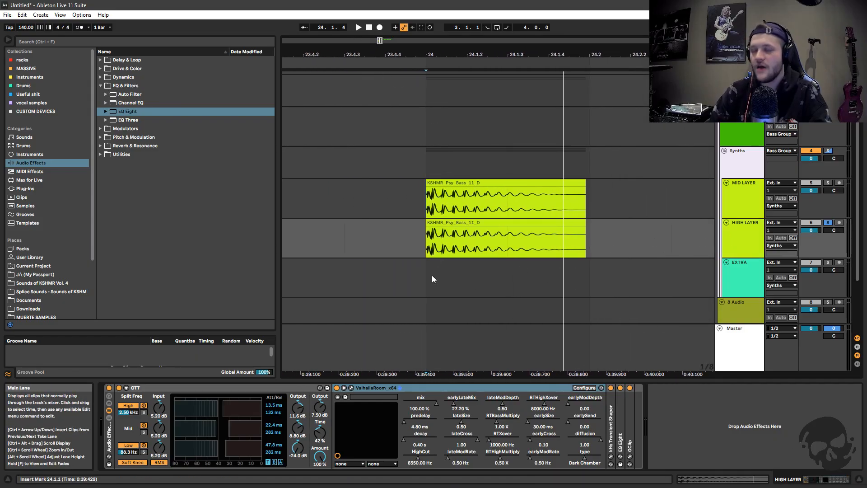
{"action": "key", "text": "space"}
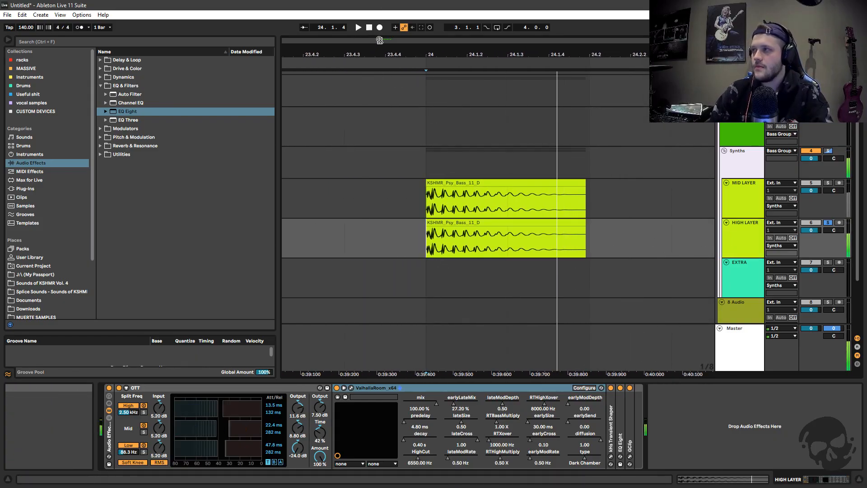
{"action": "left_click_drag", "start_coordinate": [379, 40], "coordinate": [379, 26]}
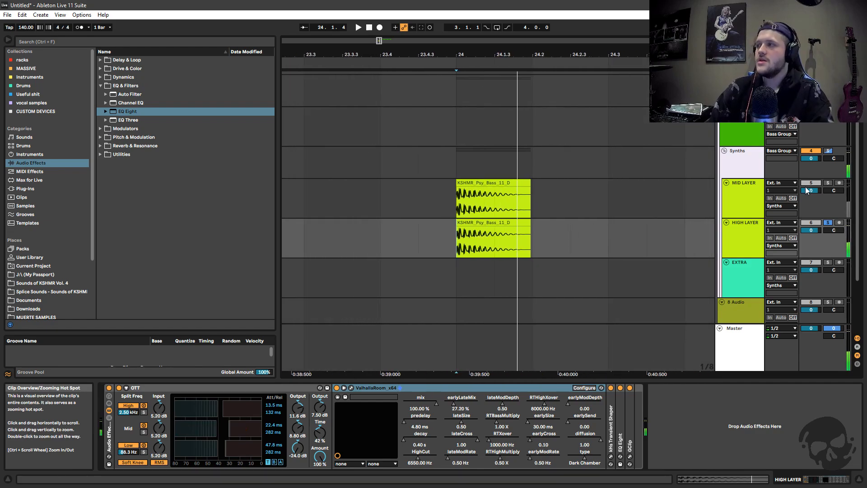
Solo the whole Synths group and play both bass layers together from 24.1.1
{"action": "left_click", "coordinate": [828, 151]}
{"action": "left_click_drag", "start_coordinate": [378, 41], "coordinate": [380, 32]}
{"action": "left_click", "coordinate": [427, 199]}
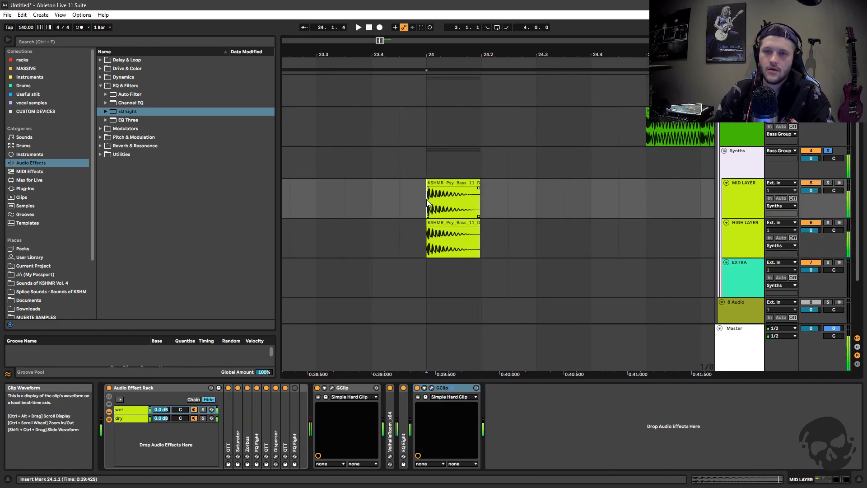
Set the decay of the HIGH LAYER's ValhallaRoom to 0.46 s, play the layers, and close the plug-in window
{"action": "left_click", "coordinate": [735, 233]}
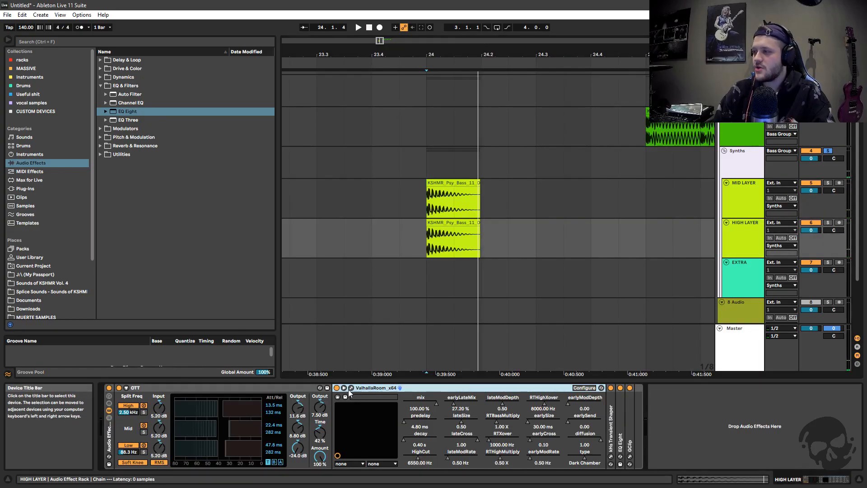
{"action": "left_click", "coordinate": [373, 388]}
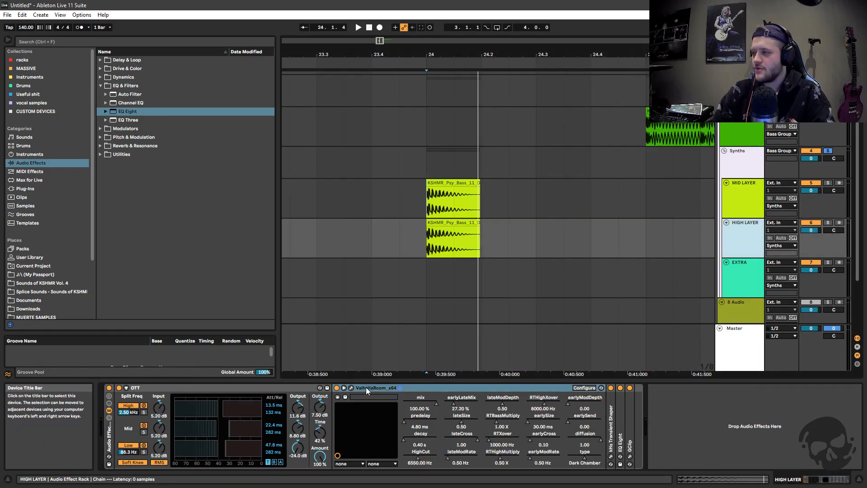
{"action": "left_click", "coordinate": [351, 388]}
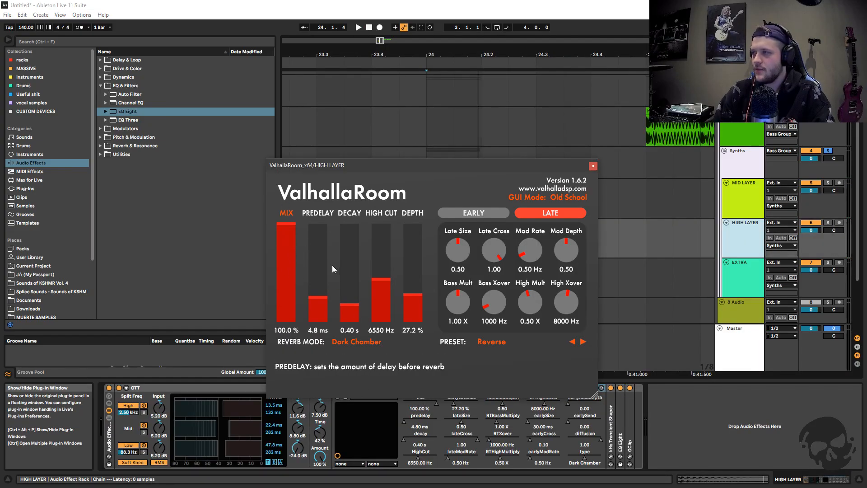
{"action": "left_click_drag", "start_coordinate": [352, 309], "coordinate": [354, 276]}
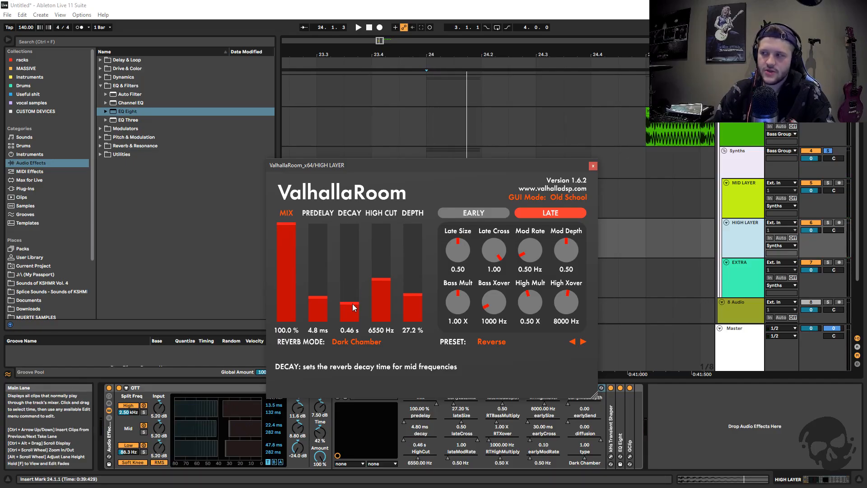
{"action": "left_click", "coordinate": [592, 166]}
Fold ValhallaRoom, unfold the kHs Transient Shaper, and examine its attack, pump and sustain settings in the plug-in window
{"action": "double_click", "coordinate": [378, 386]}
{"action": "double_click", "coordinate": [347, 408]}
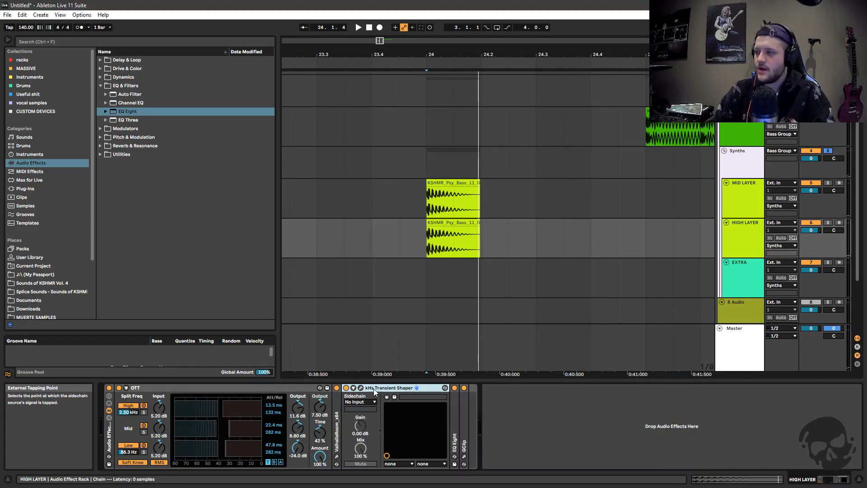
{"action": "left_click", "coordinate": [360, 387]}
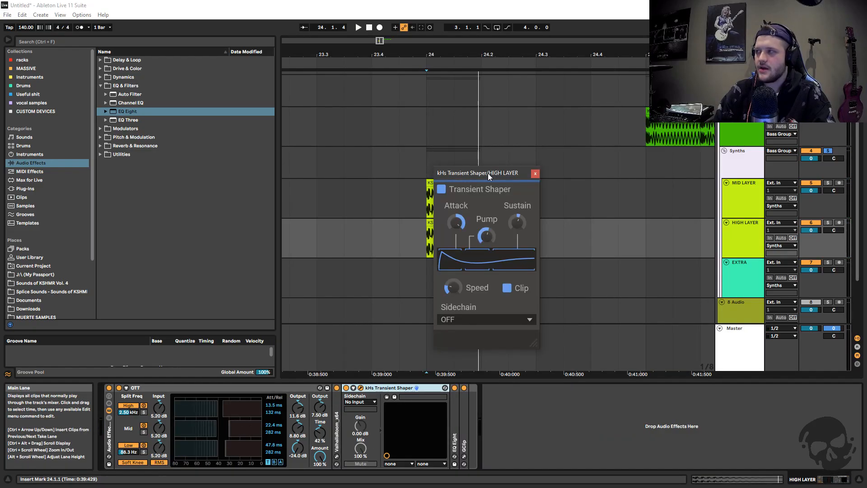
{"action": "left_click_drag", "start_coordinate": [488, 174], "coordinate": [429, 183]}
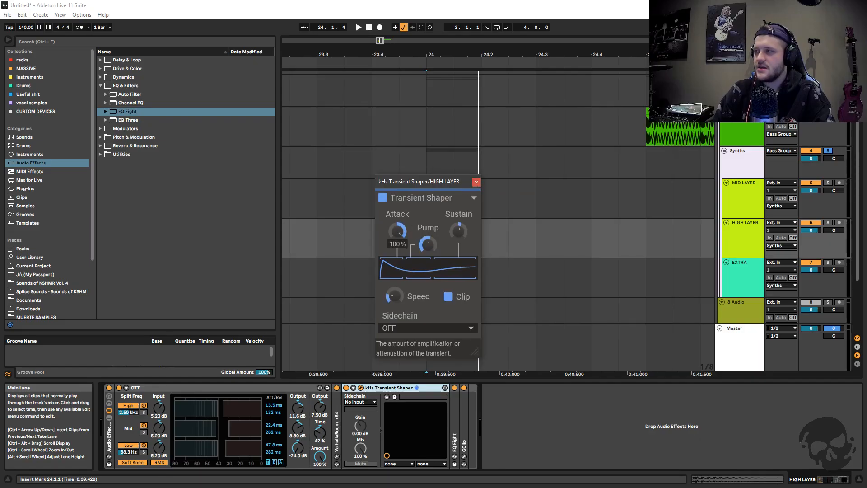
{"action": "left_click", "coordinate": [476, 183]}
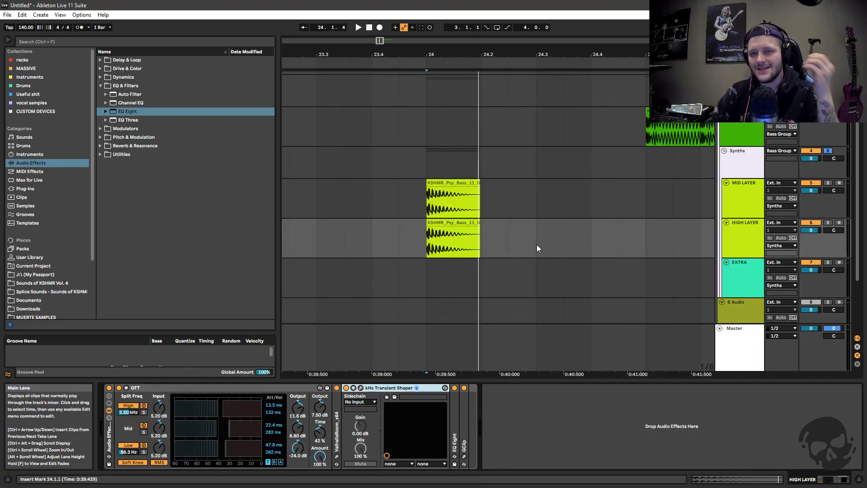
Check the kHs Transient Shaper's window once more, then solo the HIGH LAYER and play its bass clip from 24.1.1
{"action": "left_click", "coordinate": [359, 388]}
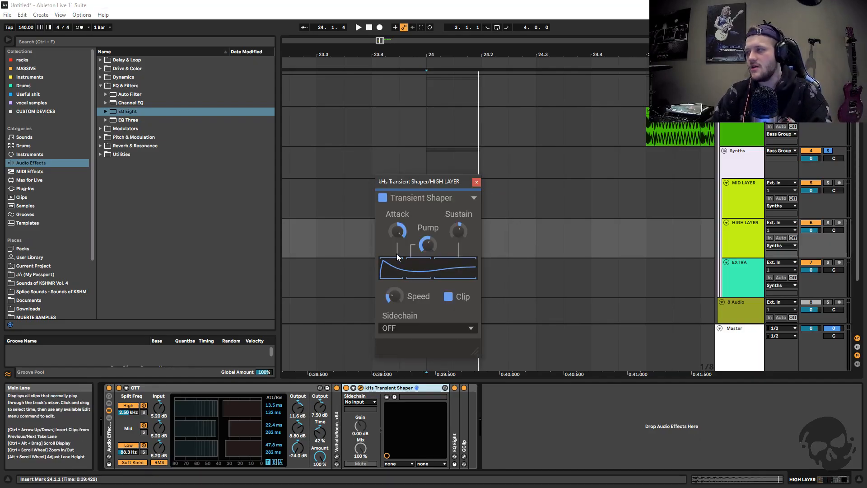
{"action": "left_click", "coordinate": [476, 183]}
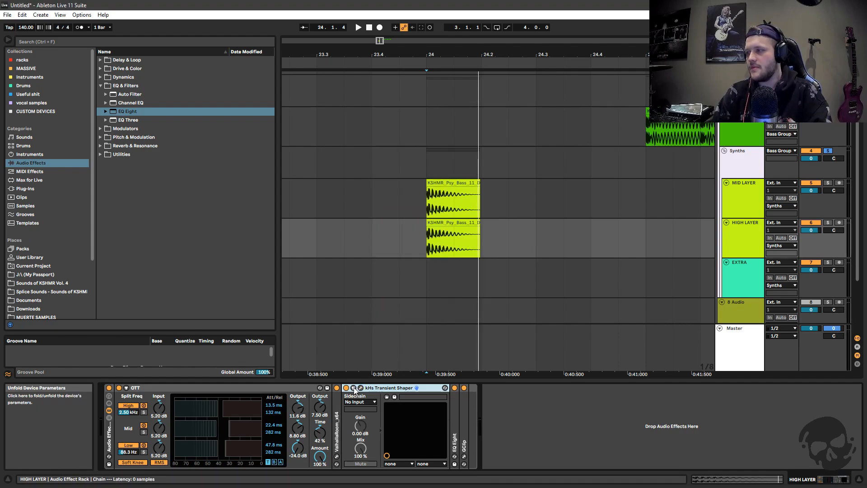
{"action": "left_click", "coordinate": [827, 223]}
{"action": "left_click", "coordinate": [747, 228]}
{"action": "left_click", "coordinate": [464, 223]}
{"action": "key", "text": "space"}
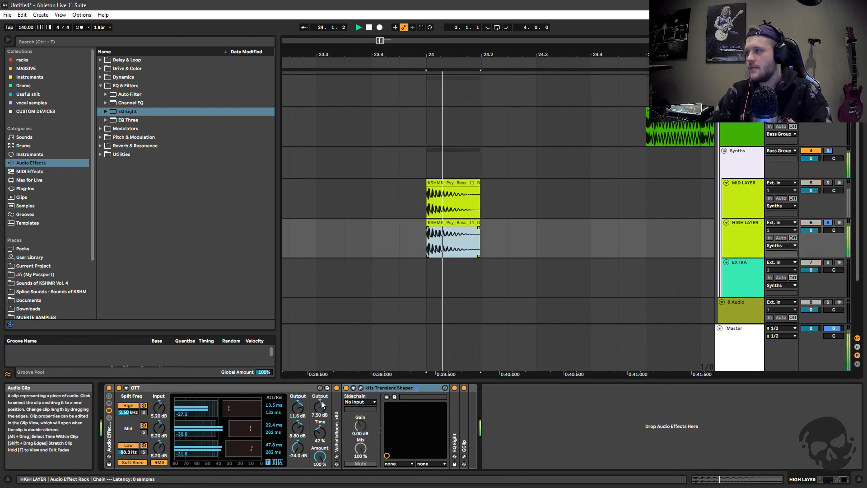
Compare the HIGH LAYER's bass clip with the kHs Transient Shaper switched off and switched back on
{"action": "key", "text": "space"}
{"action": "left_click", "coordinate": [346, 388]}
{"action": "key", "text": "space"}
{"action": "key", "text": "space"}
{"action": "key", "text": "space"}
{"action": "key", "text": "space"}
{"action": "key", "text": "space"}
{"action": "key", "text": "space"}
{"action": "left_click", "coordinate": [345, 388]}
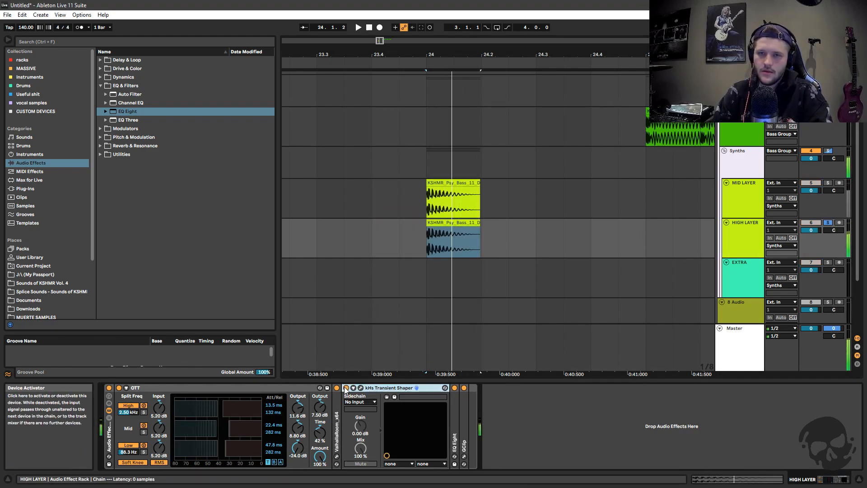
{"action": "key", "text": "space"}
{"action": "key", "text": "space"}
{"action": "key", "text": "space"}
{"action": "key", "text": "space"}
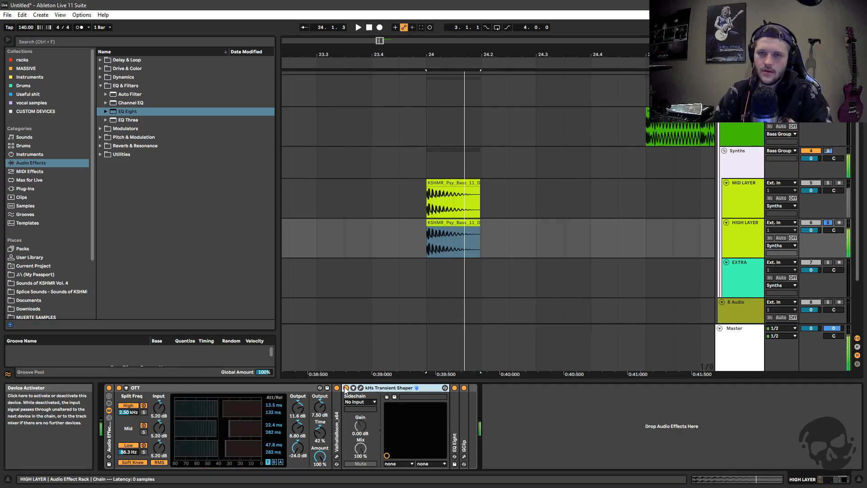
Fold the kHs Transient Shaper, examine the low-cut filter of the HIGH LAYER's EQ Eight during playback, and fold EQ Eight
{"action": "double_click", "coordinate": [375, 388]}
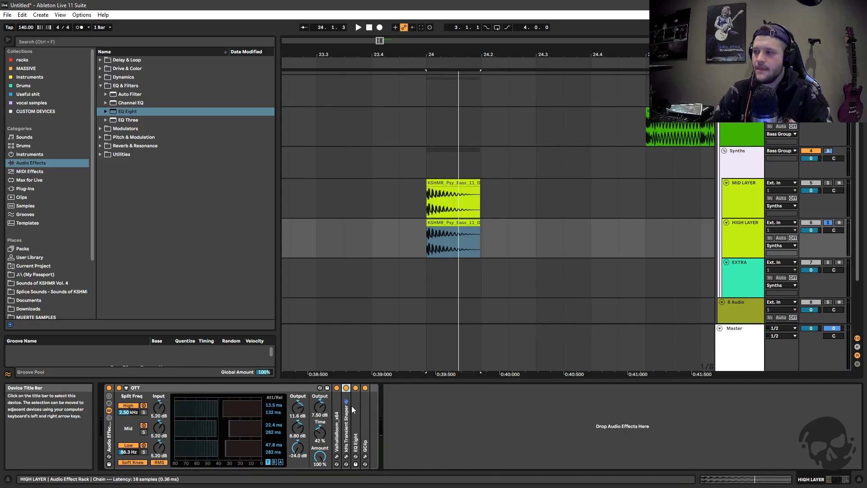
{"action": "double_click", "coordinate": [354, 407]}
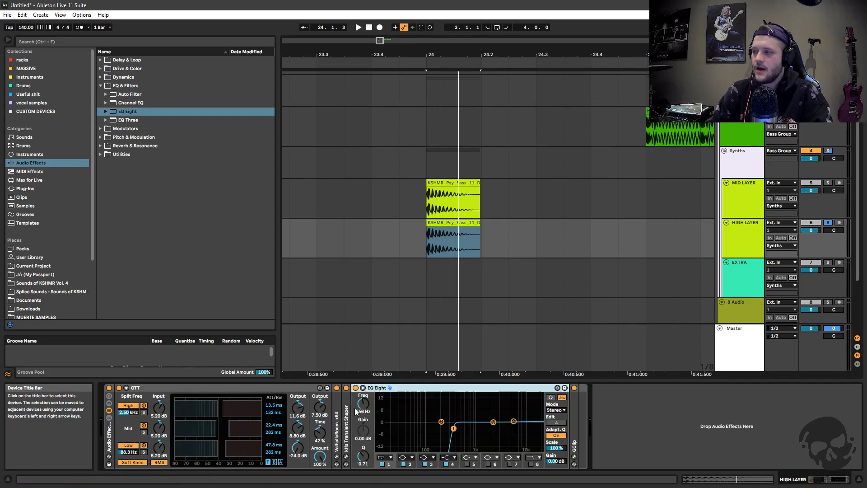
{"action": "left_click", "coordinate": [454, 428]}
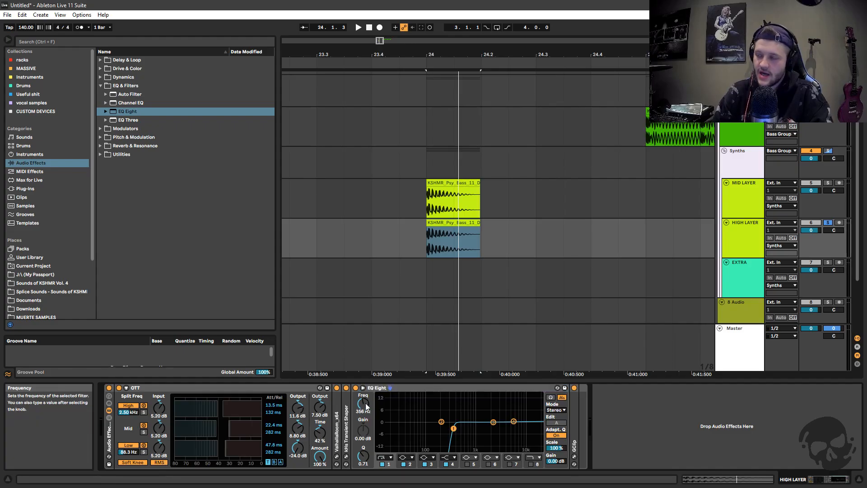
{"action": "key", "text": "space"}
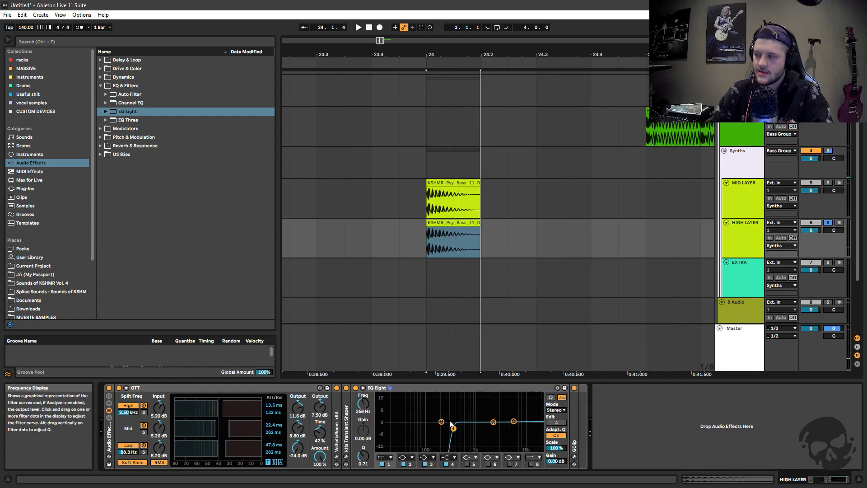
{"action": "double_click", "coordinate": [413, 387]}
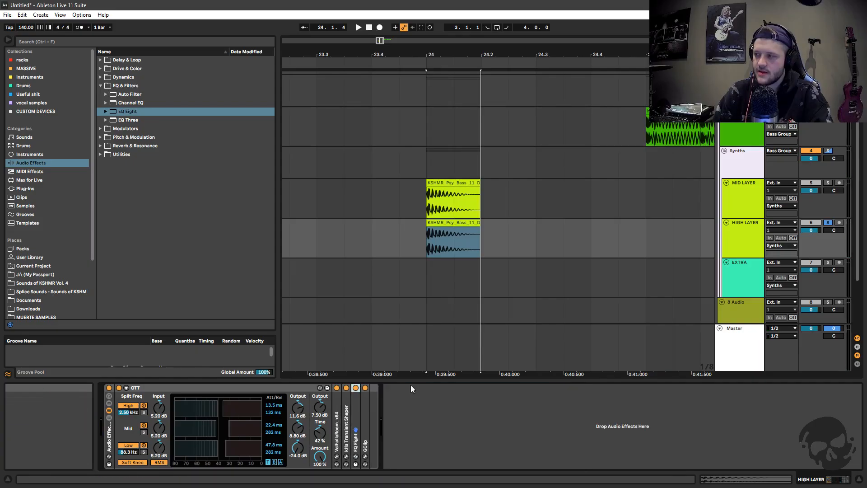
Set the HIGH LAYER's GClip to 12 dB gain and 0 % softness in its plug-in window
{"action": "double_click", "coordinate": [367, 411]}
{"action": "left_click", "coordinate": [379, 387]}
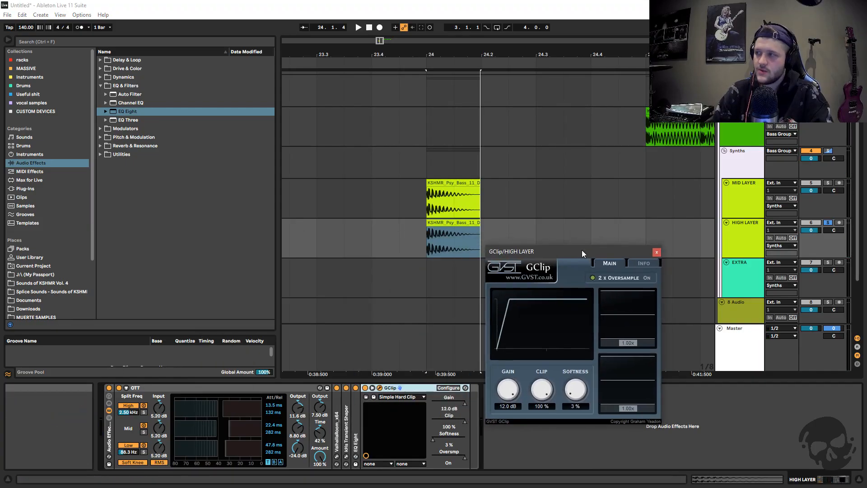
{"action": "left_click_drag", "start_coordinate": [556, 247], "coordinate": [472, 182]}
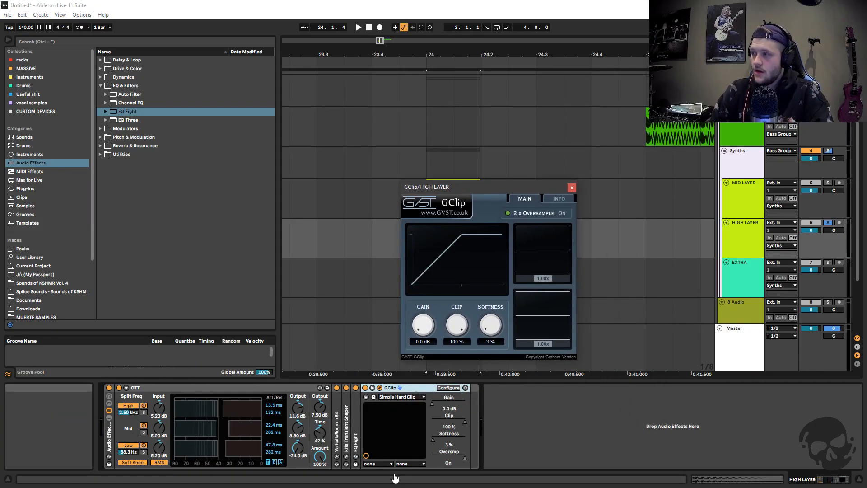
{"action": "left_click_drag", "start_coordinate": [395, 478], "coordinate": [447, 249]}
{"action": "left_click_drag", "start_coordinate": [491, 325], "coordinate": [505, 458]}
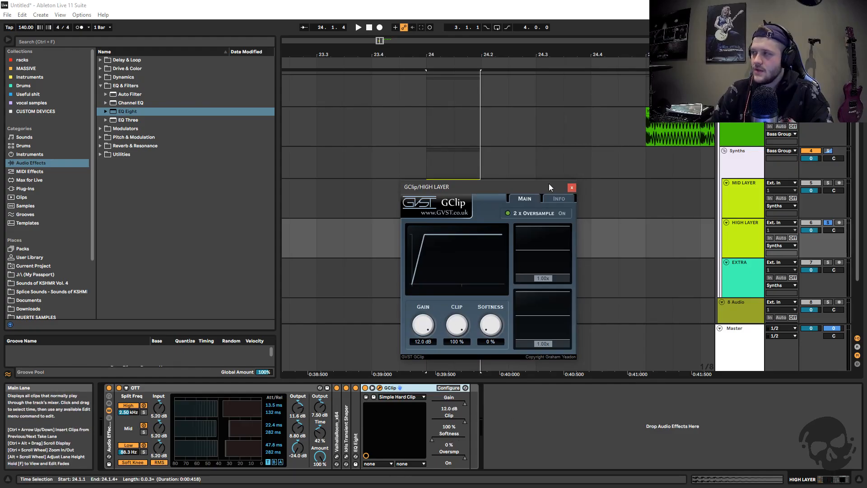
{"action": "left_click_drag", "start_coordinate": [548, 183], "coordinate": [548, 189]}
{"action": "left_click", "coordinate": [571, 193]}
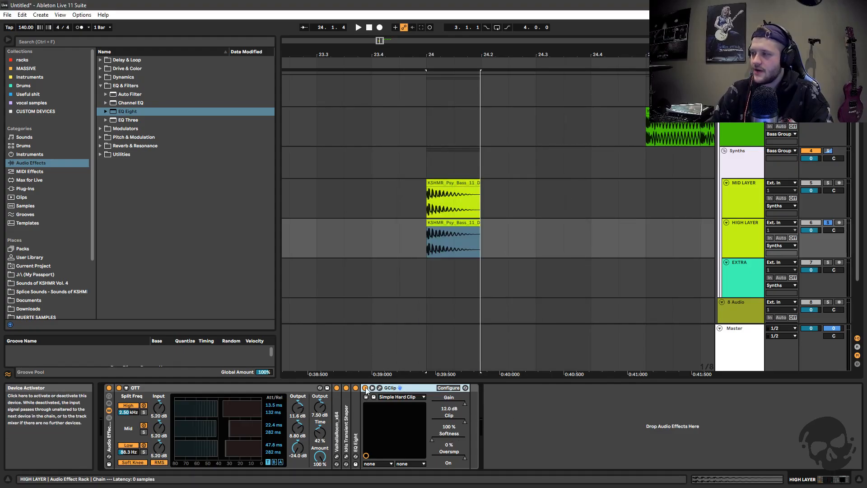
Play the HIGH LAYER's bass clip through GClip and turn off the layer's solo
{"action": "key", "text": "space"}
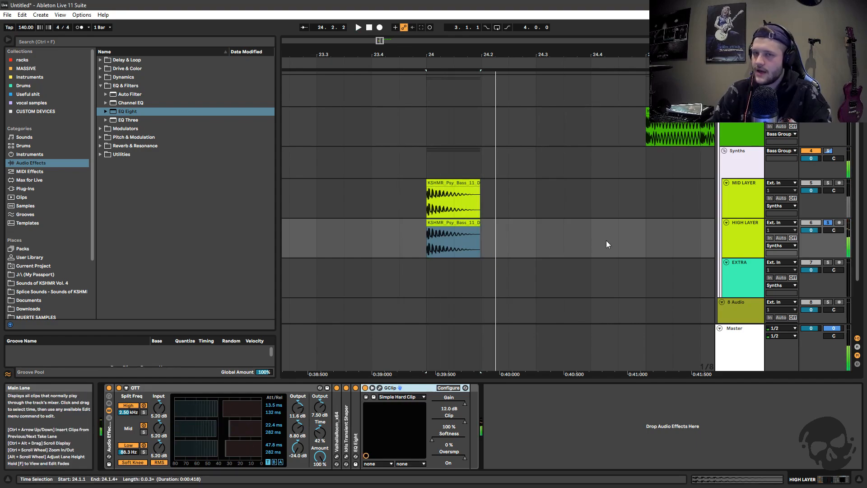
{"action": "left_click", "coordinate": [827, 223]}
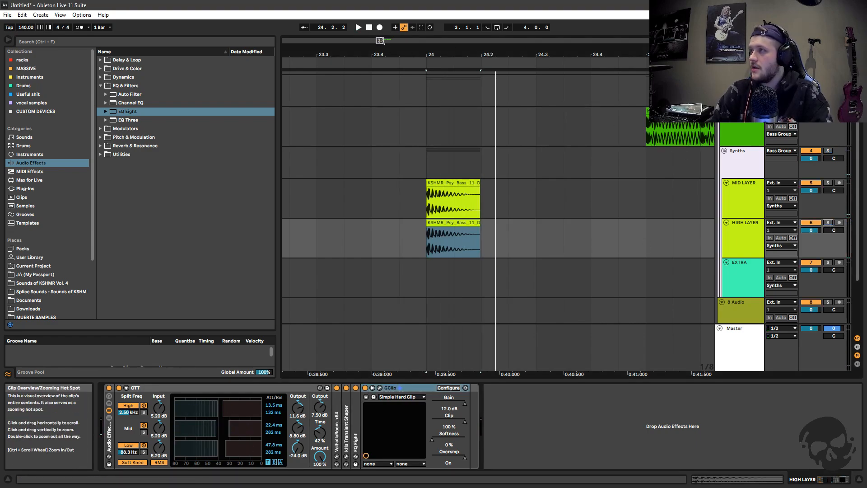
{"action": "left_click_drag", "start_coordinate": [380, 41], "coordinate": [381, 28]}
{"action": "left_click", "coordinate": [741, 202]}
{"action": "left_click", "coordinate": [742, 226]}
{"action": "scroll", "coordinate": [670, 296], "scroll_direction": "down", "scroll_amount": 1}
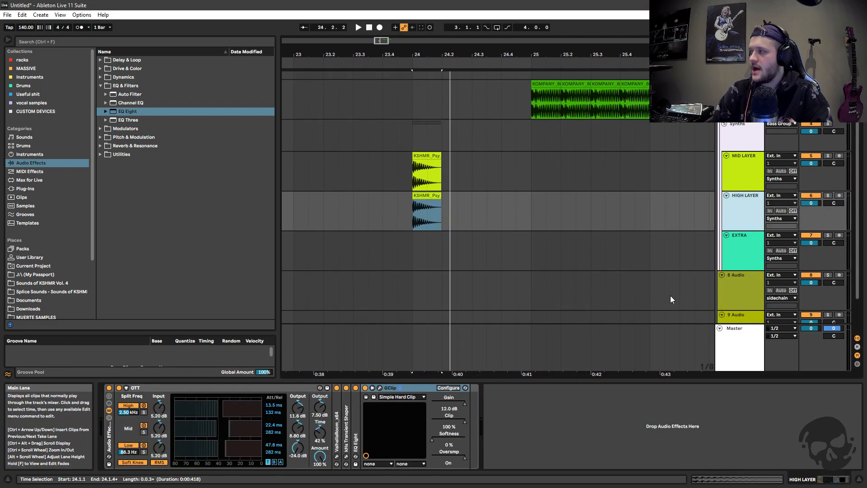
Fold OTT and GClip in the HIGH LAYER's effect chain
{"action": "left_click", "coordinate": [724, 252]}
{"action": "left_click", "coordinate": [730, 213]}
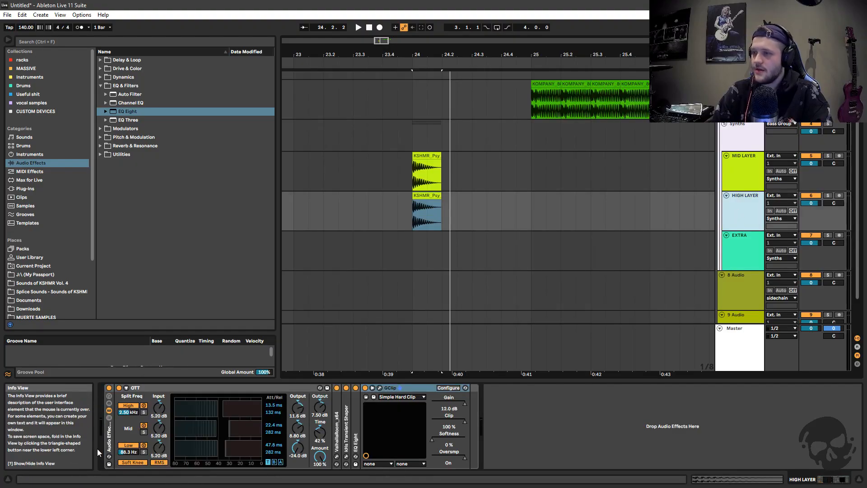
{"action": "double_click", "coordinate": [156, 387]}
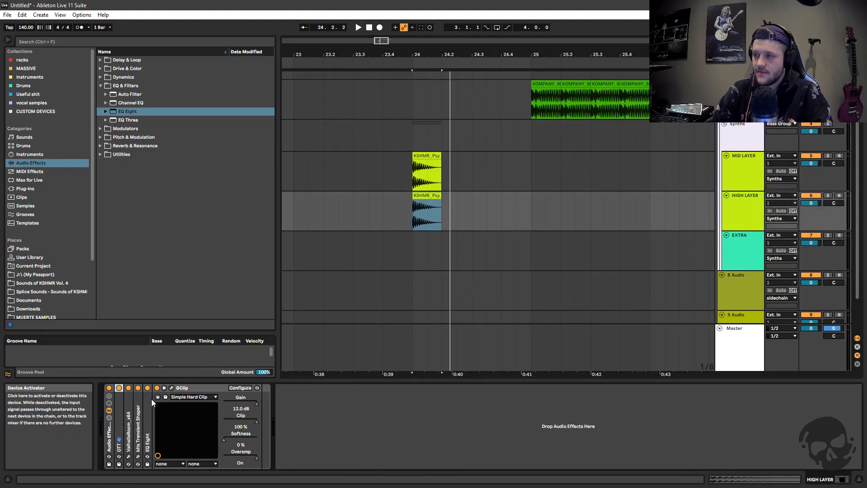
{"action": "double_click", "coordinate": [175, 388]}
Compare the effect chains of the HIGH LAYER and EXTRA tracks, and unfold Delay Downshift on EXTRA
{"action": "left_click", "coordinate": [737, 212]}
{"action": "left_click", "coordinate": [733, 238]}
{"action": "left_click", "coordinate": [736, 216]}
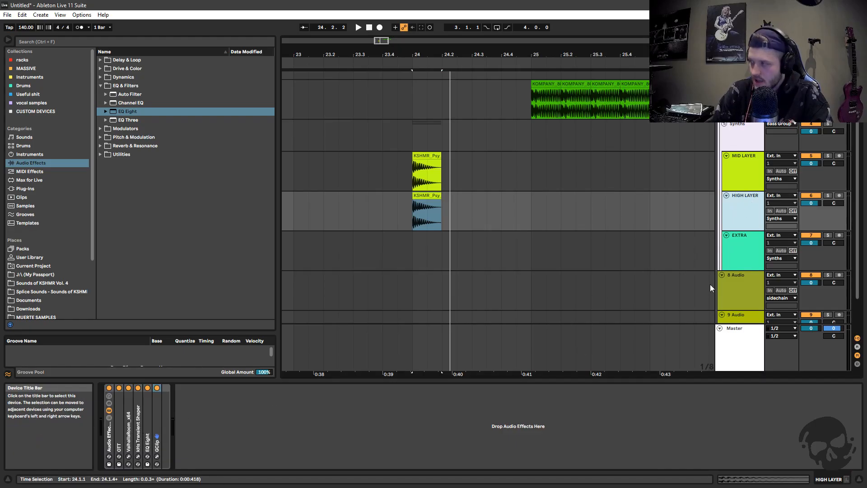
{"action": "left_click", "coordinate": [738, 246]}
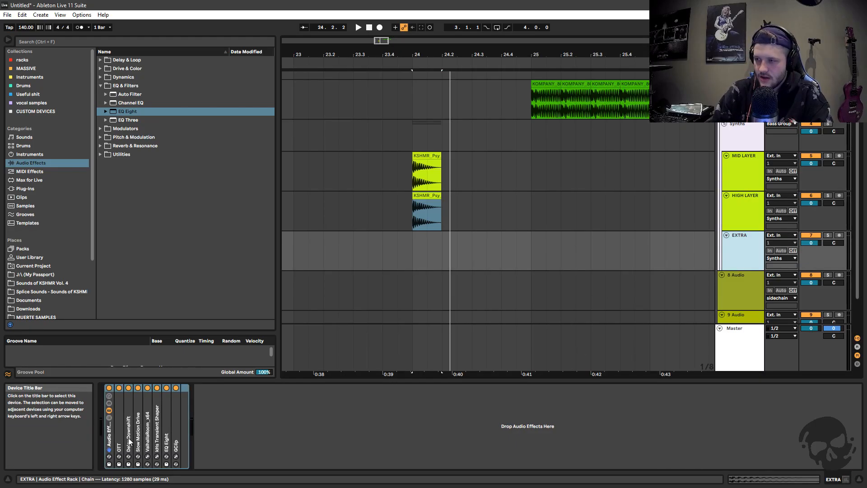
{"action": "double_click", "coordinate": [128, 441]}
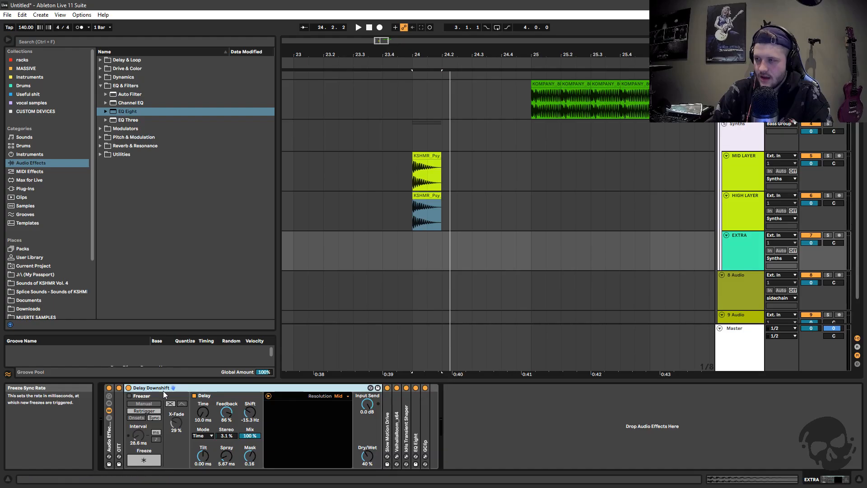
Locate the Delay Downshift preset under Spectral Time, and give EXTRA's Delay Downshift 91 % feedback and a -3.36 Hz shift
{"action": "left_click", "coordinate": [100, 86]}
{"action": "left_click", "coordinate": [100, 60]}
{"action": "left_click", "coordinate": [106, 120]}
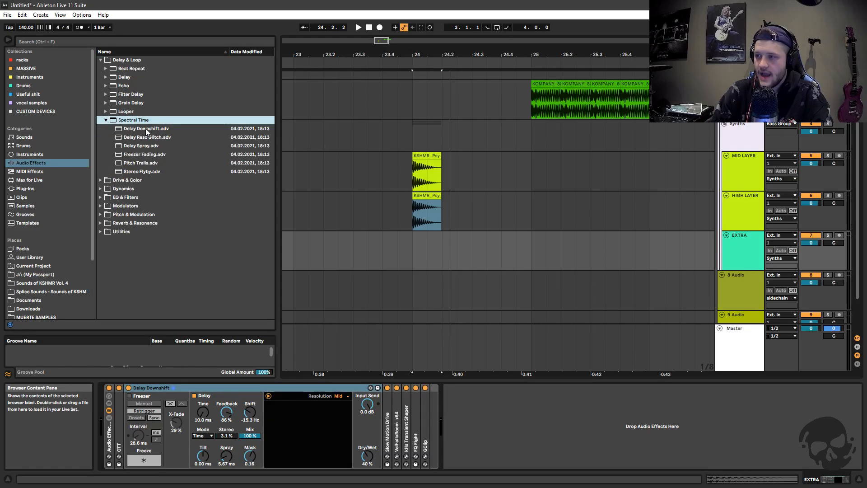
{"action": "left_click", "coordinate": [105, 120]}
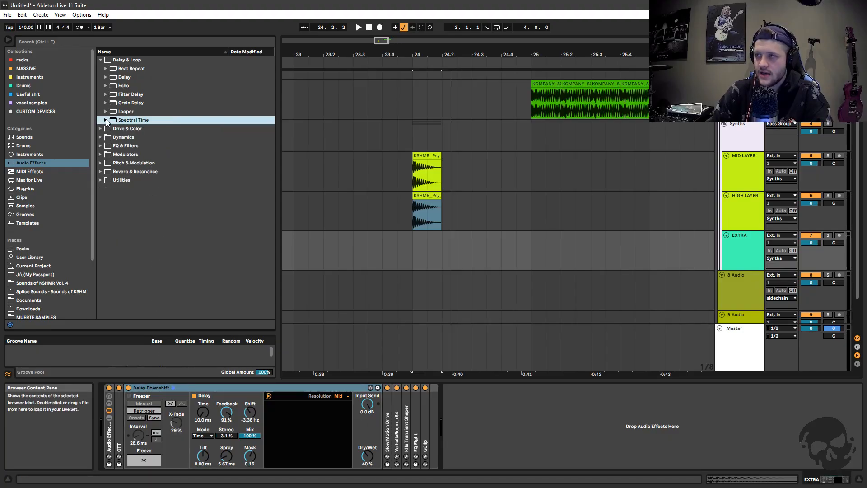
{"action": "left_click", "coordinate": [100, 60]}
{"action": "double_click", "coordinate": [140, 388]}
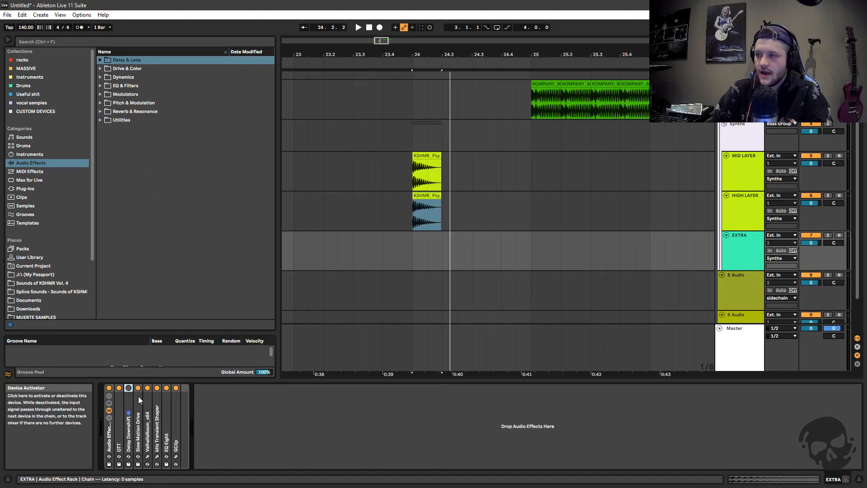
Replace Slow Motion Drive in the EXTRA chain with the default Frequency Shifter and switch that device off
{"action": "double_click", "coordinate": [138, 400]}
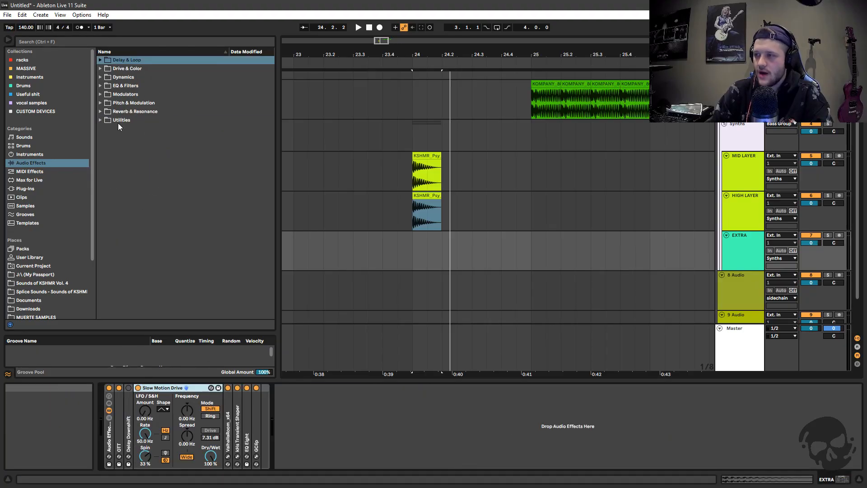
{"action": "left_click", "coordinate": [100, 103]}
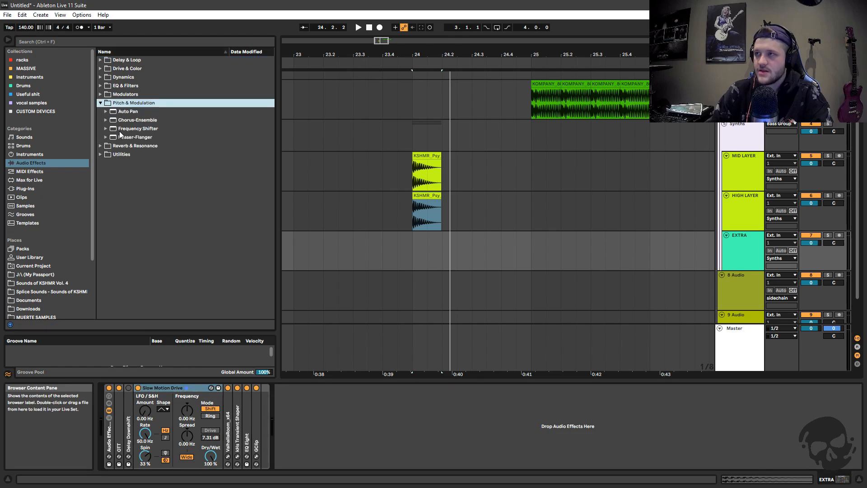
{"action": "left_click", "coordinate": [100, 103]}
{"action": "left_click", "coordinate": [101, 103]}
{"action": "left_click_drag", "start_coordinate": [136, 128], "coordinate": [172, 407]}
{"action": "left_click", "coordinate": [138, 388]}
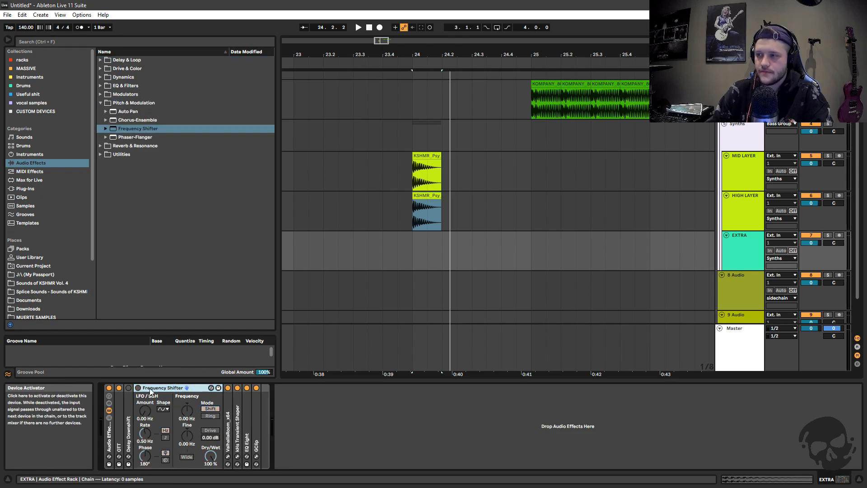
Copy the HIGH LAYER's bass clip onto the EXTRA track at 24.1.1 and play it with EXTRA soloed
{"action": "left_click", "coordinate": [429, 196]}
{"action": "key", "text": "ctrl+c"}
{"action": "left_click", "coordinate": [411, 249]}
{"action": "key", "text": "ctrl+v"}
{"action": "left_click", "coordinate": [828, 235]}
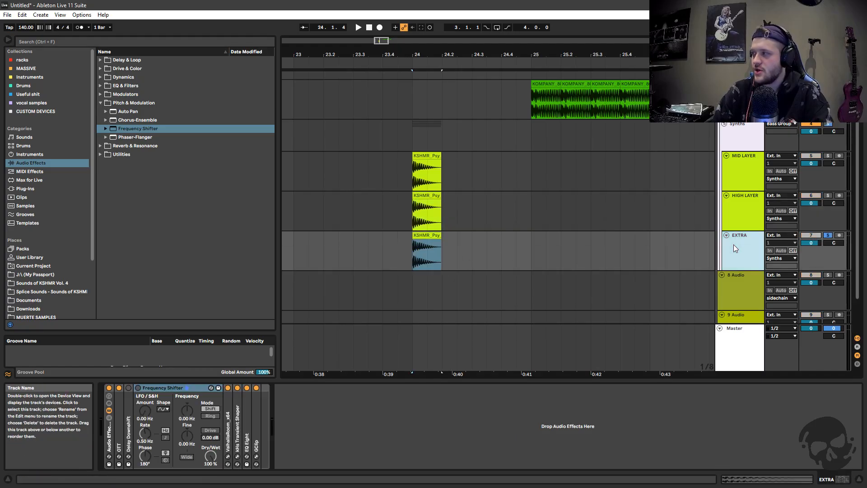
{"action": "key", "text": "space"}
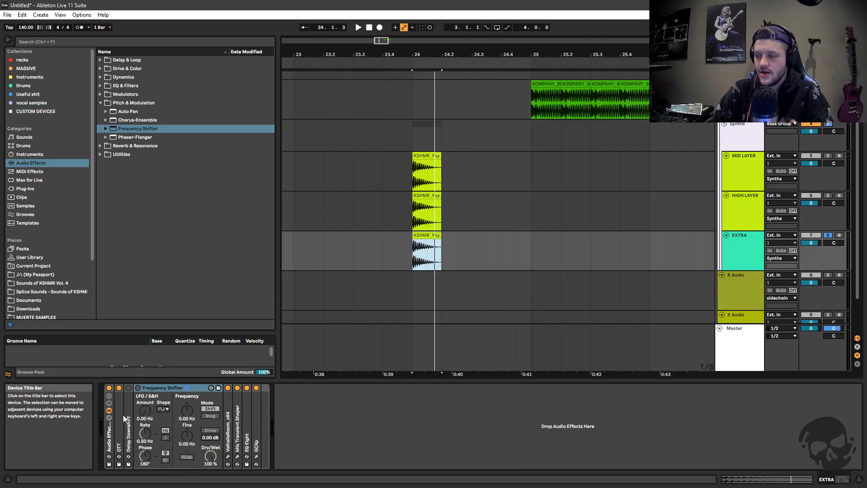
With Delay Downshift and Frequency Shifter switched back on, shorten the EXTRA clip to end just past 24.1.2
{"action": "double_click", "coordinate": [153, 388]}
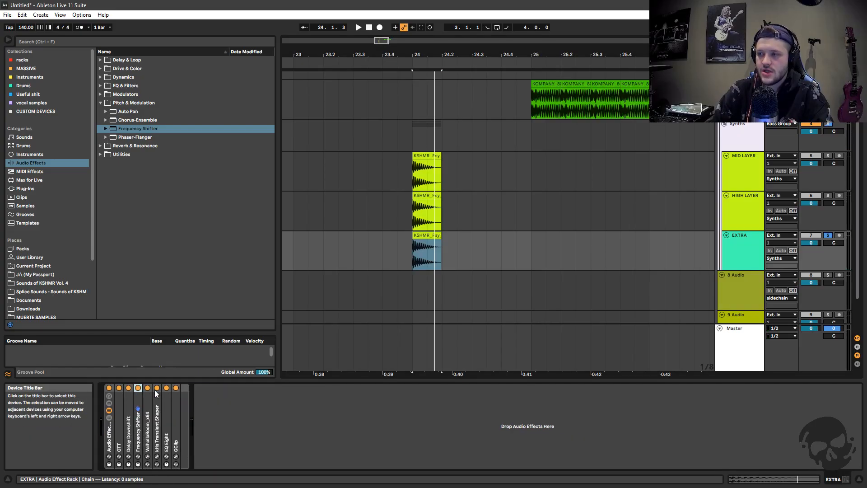
{"action": "left_click_drag", "start_coordinate": [441, 240], "coordinate": [425, 242]}
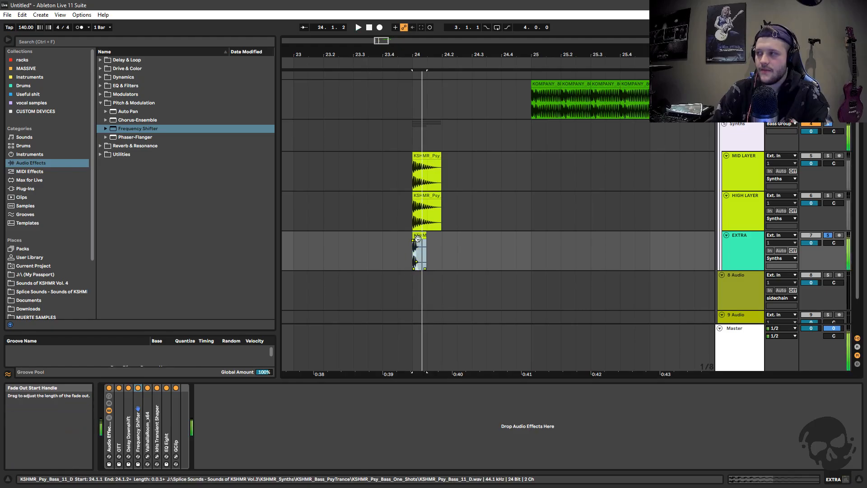
{"action": "key", "text": "ctrl+d"}
Duplicate the shortened EXTRA clip three times in a row
{"action": "key", "text": "ctrl+d"}
{"action": "key", "text": "ctrl+d"}
{"action": "key", "text": "ctrl+d"}
{"action": "key", "text": "ctrl+z"}
{"action": "key", "text": "ctrl+z"}
{"action": "key", "text": "ctrl+z"}
{"action": "key", "text": "ctrl+z"}
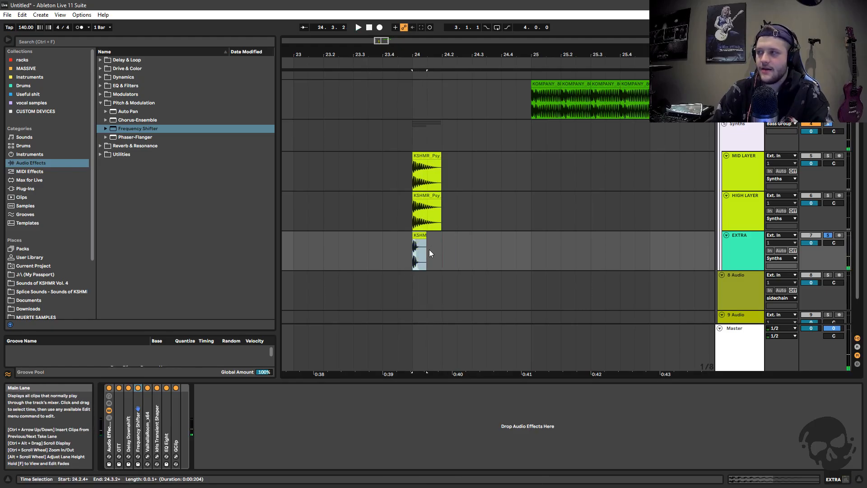
{"action": "key", "text": "ctrl+d"}
{"action": "key", "text": "ctrl+d"}
{"action": "key", "text": "ctrl+d"}
Switch off Delay Downshift in the EXTRA chain and fold the device
{"action": "double_click", "coordinate": [129, 402]}
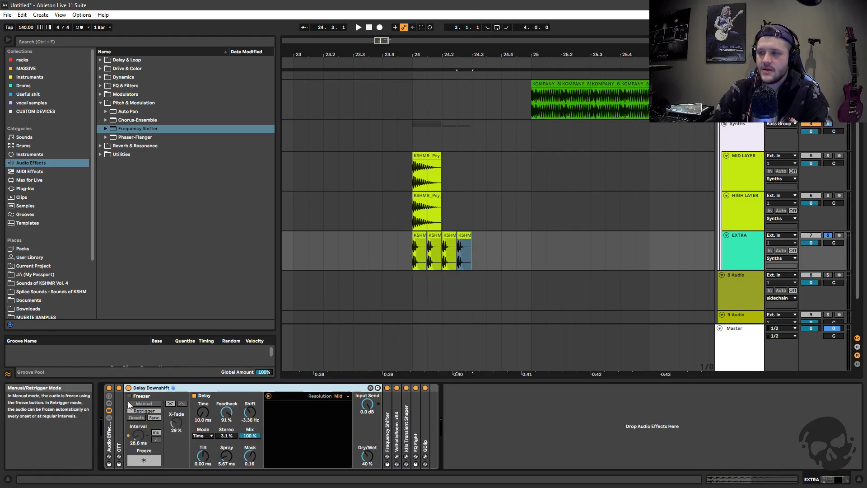
{"action": "left_click", "coordinate": [128, 388]}
{"action": "double_click", "coordinate": [143, 388]}
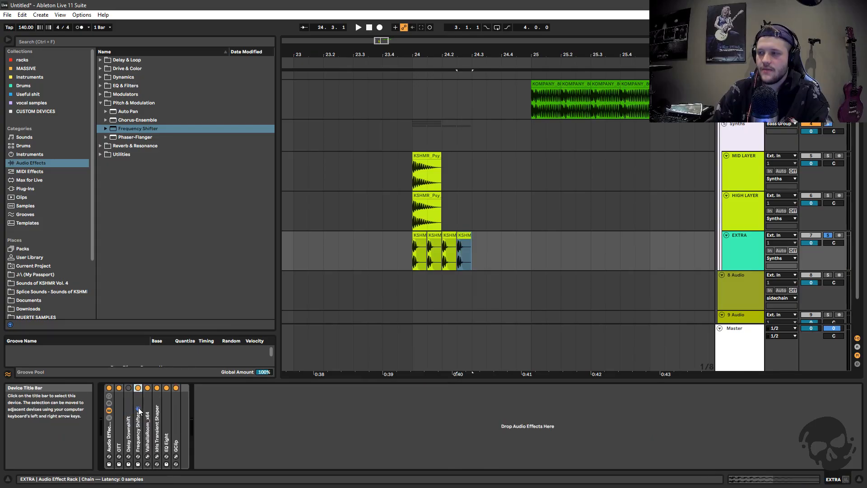
Unfold Frequency Shifter in the EXTRA chain and play the repeated clips with Delay Downshift bypassed
{"action": "double_click", "coordinate": [138, 410]}
{"action": "left_click", "coordinate": [187, 410]}
{"action": "key", "text": "space"}
{"action": "key", "text": "space"}
Switch Delay Downshift back on, raise the Frequency Shifter's coarse frequency to 1.12 kHz and play the EXTRA clips
{"action": "key", "text": "space"}
{"action": "key", "text": "space"}
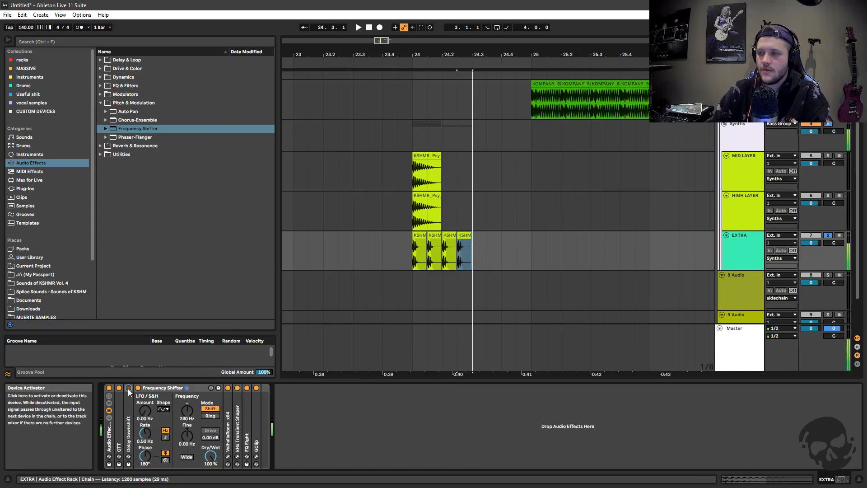
{"action": "left_click", "coordinate": [128, 389]}
{"action": "key", "text": "space"}
{"action": "key", "text": "space"}
{"action": "key", "text": "space"}
{"action": "key", "text": "space"}
{"action": "left_click_drag", "start_coordinate": [188, 407], "coordinate": [188, 401]}
{"action": "key", "text": "space"}
{"action": "key", "text": "space"}
{"action": "key", "text": "space"}
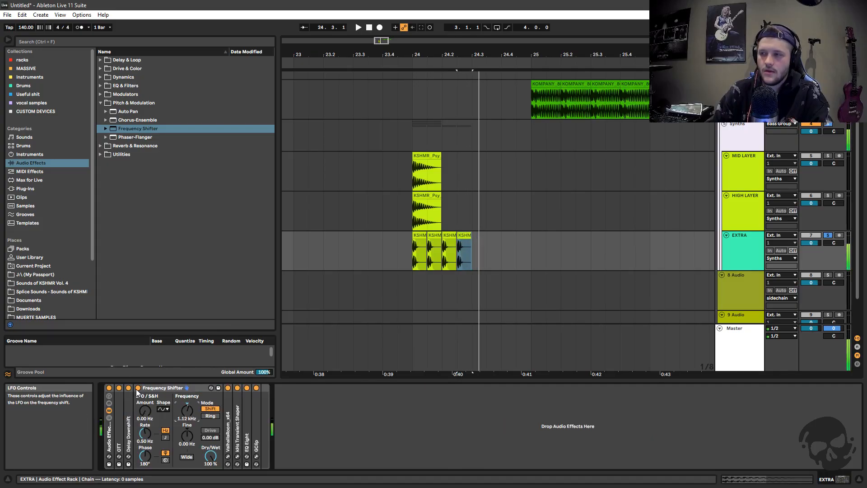
Duplicate the four EXTRA clips so they fill the bar from 24.1.1 to 25, and play them from 24.1.1
{"action": "left_click_drag", "start_coordinate": [471, 244], "coordinate": [412, 246]}
{"action": "key", "text": "ctrl+d"}
{"action": "left_click", "coordinate": [411, 256]}
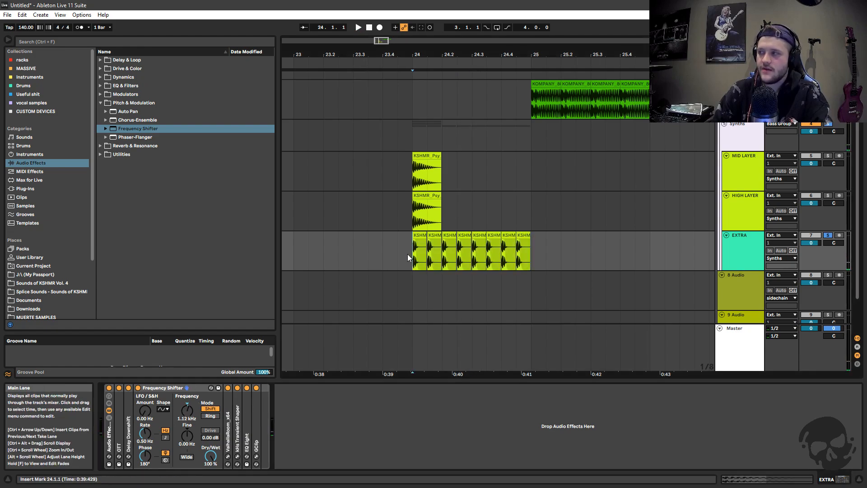
{"action": "key", "text": "space"}
{"action": "key", "text": "space"}
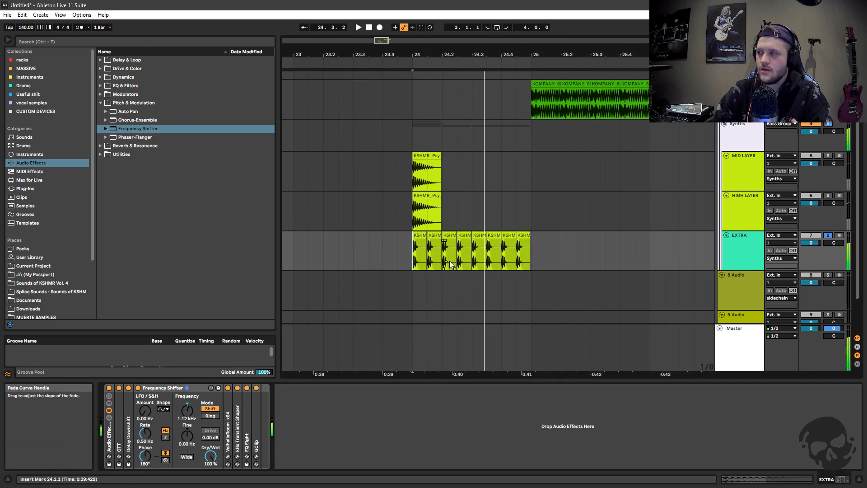
Delete the EXTRA clips from 24.2.1 to the end of bar 24
{"action": "left_click", "coordinate": [416, 243]}
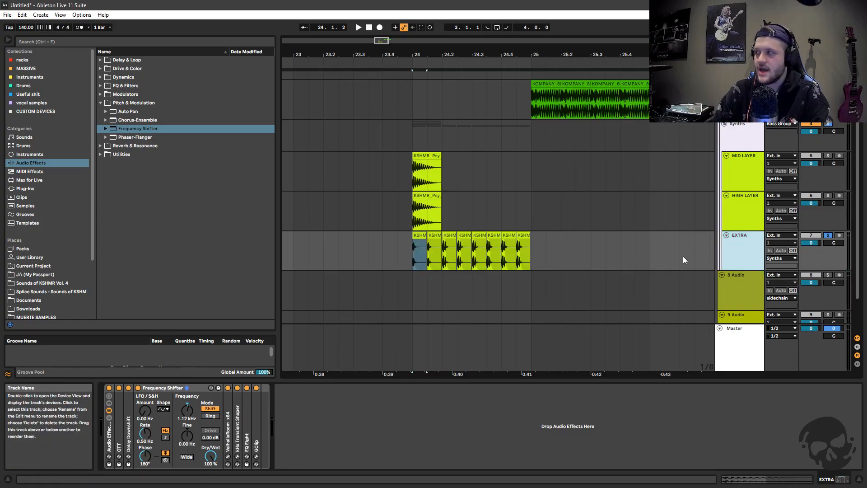
{"action": "left_click", "coordinate": [523, 235]}
{"action": "left_click", "coordinate": [447, 236], "text": "shift"}
{"action": "key", "text": "Delete"}
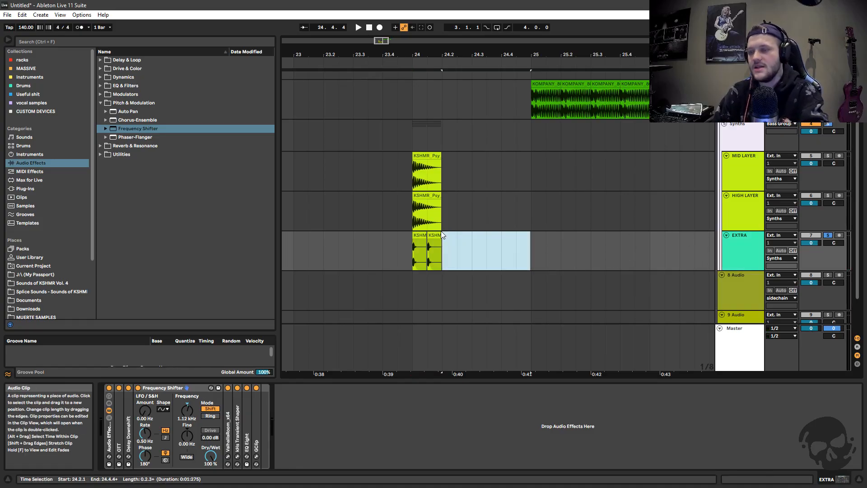
Play the remaining EXTRA clips from 24.1.1, delete them and turn off the EXTRA track's solo
{"action": "left_click", "coordinate": [431, 251]}
{"action": "left_click_drag", "start_coordinate": [433, 235], "coordinate": [412, 242]}
{"action": "left_click", "coordinate": [410, 258]}
{"action": "key", "text": "space"}
{"action": "key", "text": "space"}
{"action": "key", "text": "Delete"}
{"action": "left_click", "coordinate": [730, 253]}
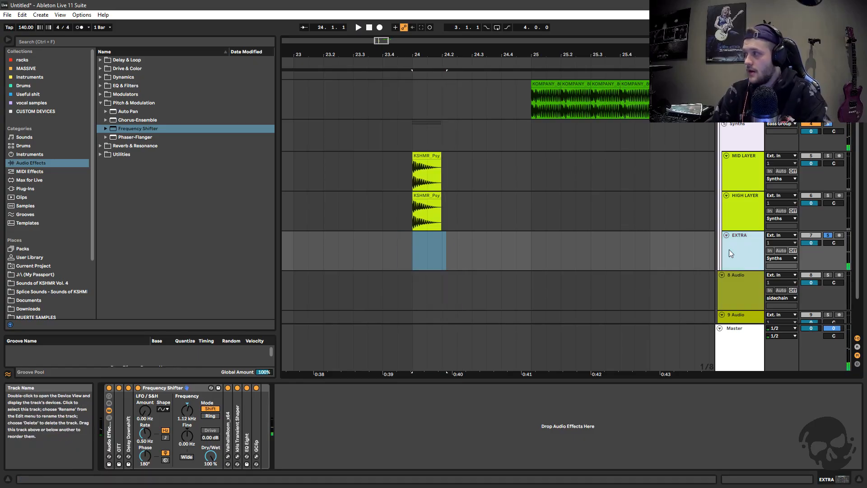
{"action": "left_click", "coordinate": [828, 235]}
Look at the Synths group's GClip and the devices inside the Bass Group's Bass Klephs Easy rack, leaving the rack's devices hidden
{"action": "scroll", "coordinate": [736, 237], "scroll_direction": "up", "scroll_amount": 1}
{"action": "left_click", "coordinate": [733, 180]}
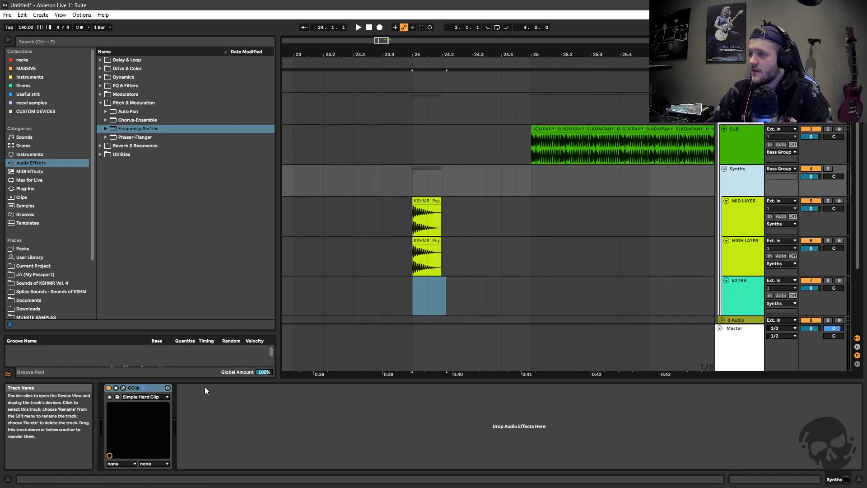
{"action": "left_click", "coordinate": [735, 109]}
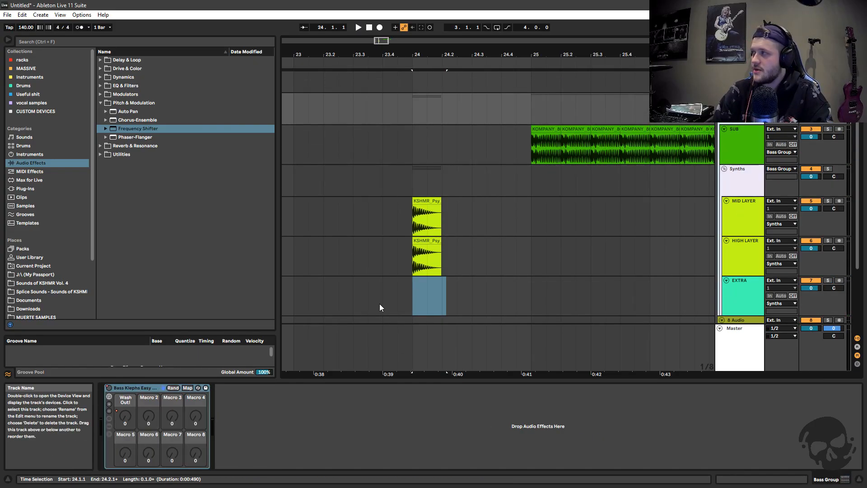
{"action": "double_click", "coordinate": [121, 389]}
{"action": "double_click", "coordinate": [111, 435]}
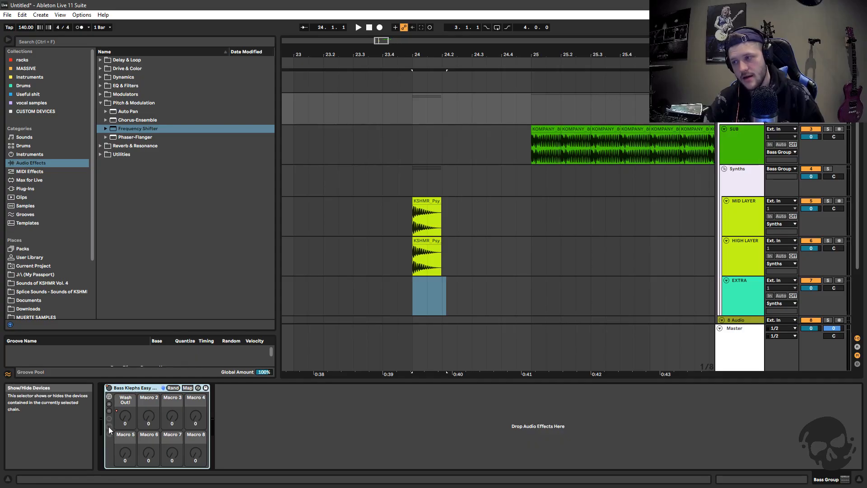
{"action": "left_click", "coordinate": [108, 426]}
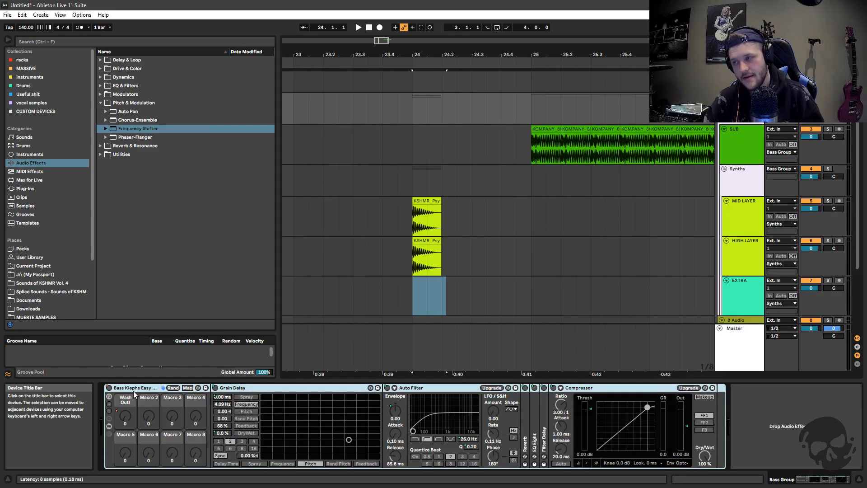
{"action": "left_click", "coordinate": [109, 426]}
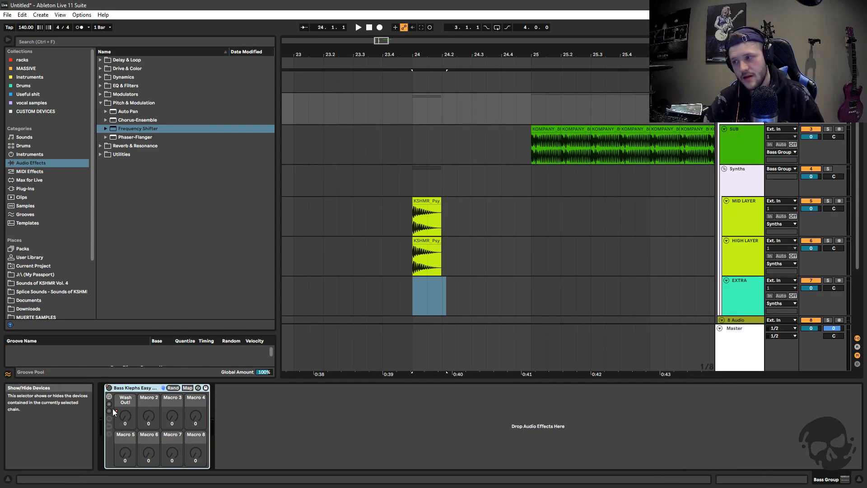
Show the automation lanes, switch on the Bass Group's Bass Klephs Easy rack and show its Wash Out! macro envelope
{"action": "key", "text": "a"}
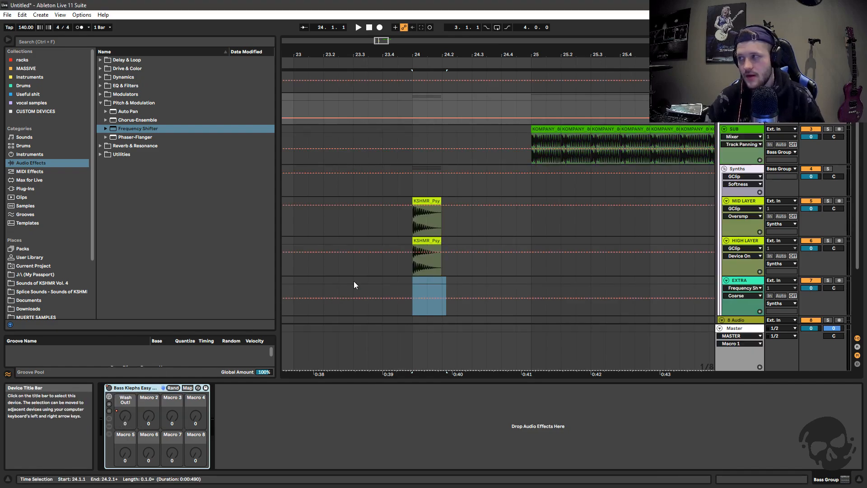
{"action": "left_click", "coordinate": [108, 387]}
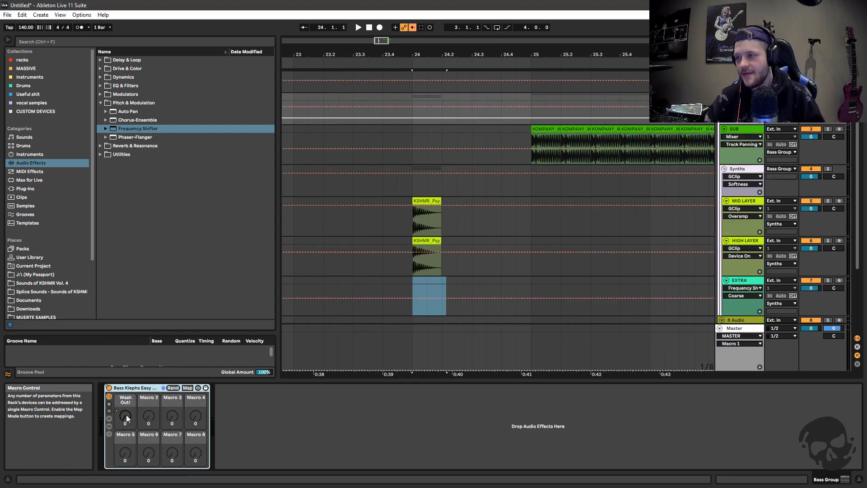
{"action": "left_click", "coordinate": [416, 107]}
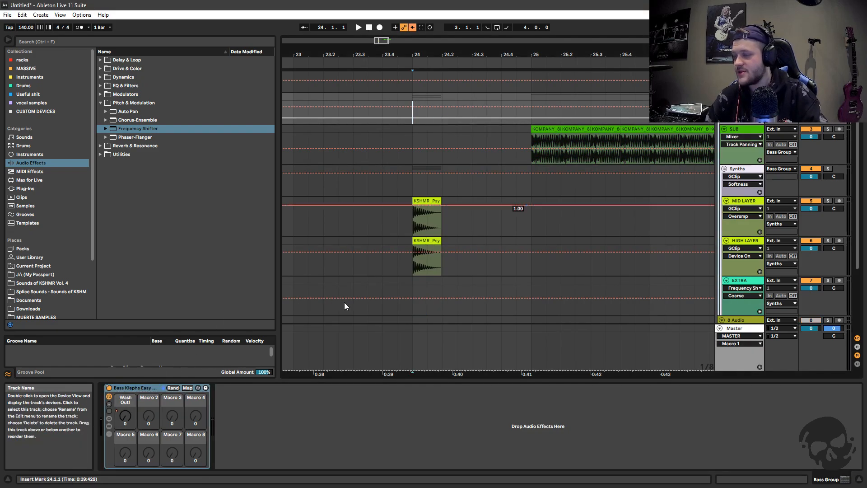
{"action": "left_click", "coordinate": [125, 420]}
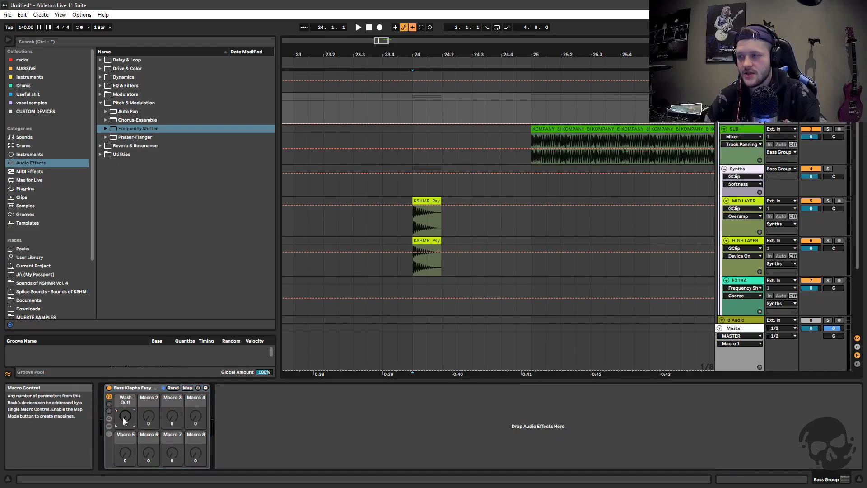
Play the bass from 24.1.1 while trying the Wash Out! macro, and switch the rack back off
{"action": "key", "text": "space"}
{"action": "mouse_move", "coordinate": [127, 425]}
{"action": "left_mouse_down"}
{"action": "mouse_move", "coordinate": [126, 395]}
{"action": "mouse_move", "coordinate": [127, 425]}
{"action": "left_mouse_up"}
{"action": "key", "text": "space"}
{"action": "key", "text": "space"}
{"action": "left_click", "coordinate": [123, 389]}
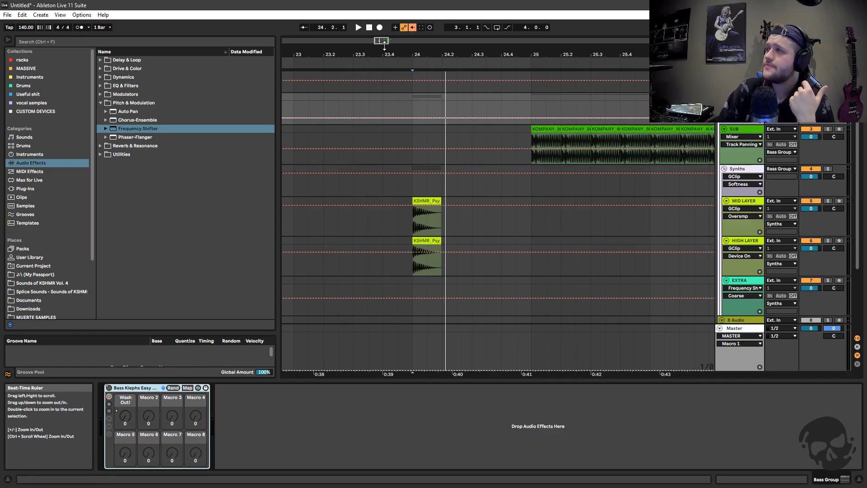
Show the SUB track's effect chain and look over the group's tracks in a wider timeline view
{"action": "left_click_drag", "start_coordinate": [396, 39], "coordinate": [397, 45]}
{"action": "scroll", "coordinate": [641, 174], "scroll_direction": "down", "scroll_amount": 2}
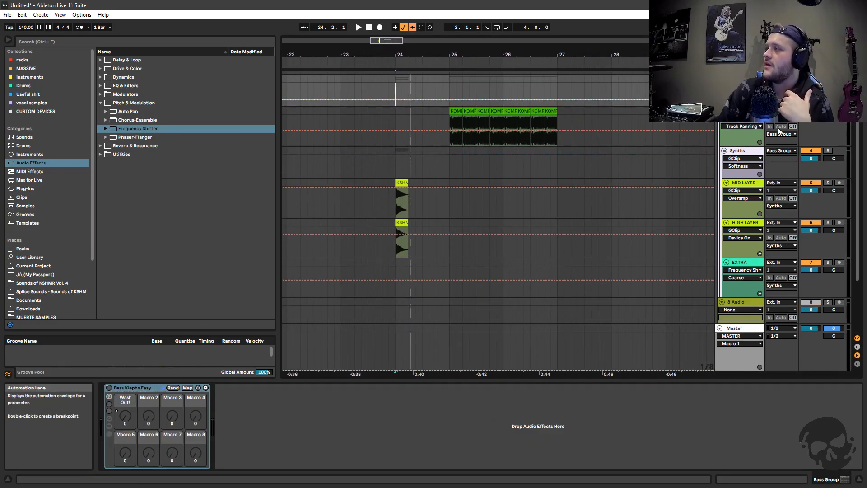
{"action": "left_click", "coordinate": [742, 112]}
{"action": "scroll", "coordinate": [729, 200], "scroll_direction": "down", "scroll_amount": 1}
{"action": "scroll", "coordinate": [721, 204], "scroll_direction": "up", "scroll_amount": 2}
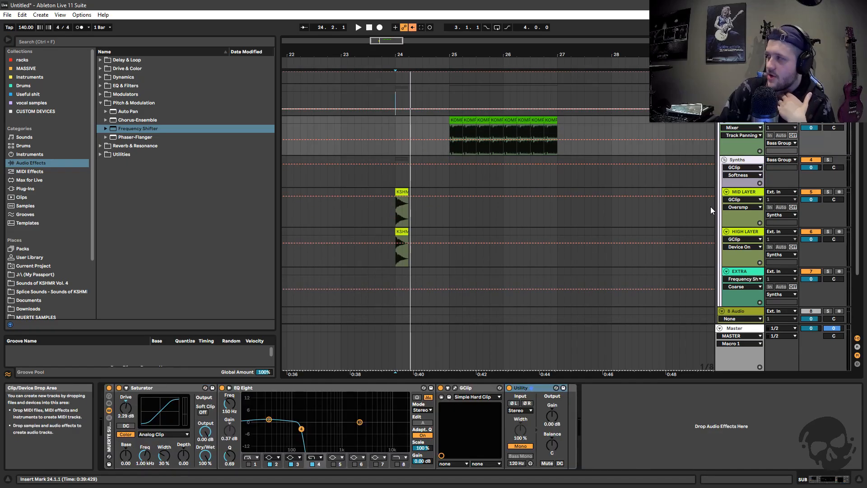
{"action": "scroll", "coordinate": [711, 207], "scroll_direction": "up", "scroll_amount": 2}
{"action": "scroll", "coordinate": [711, 206], "scroll_direction": "down", "scroll_amount": 1}
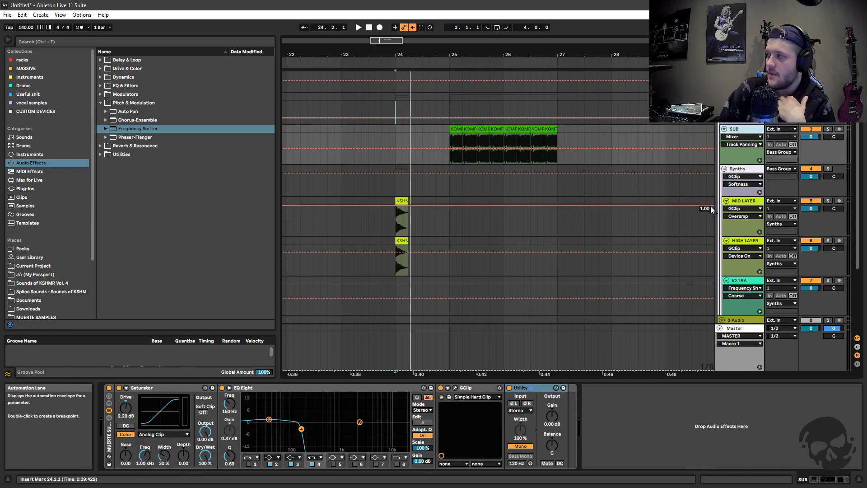